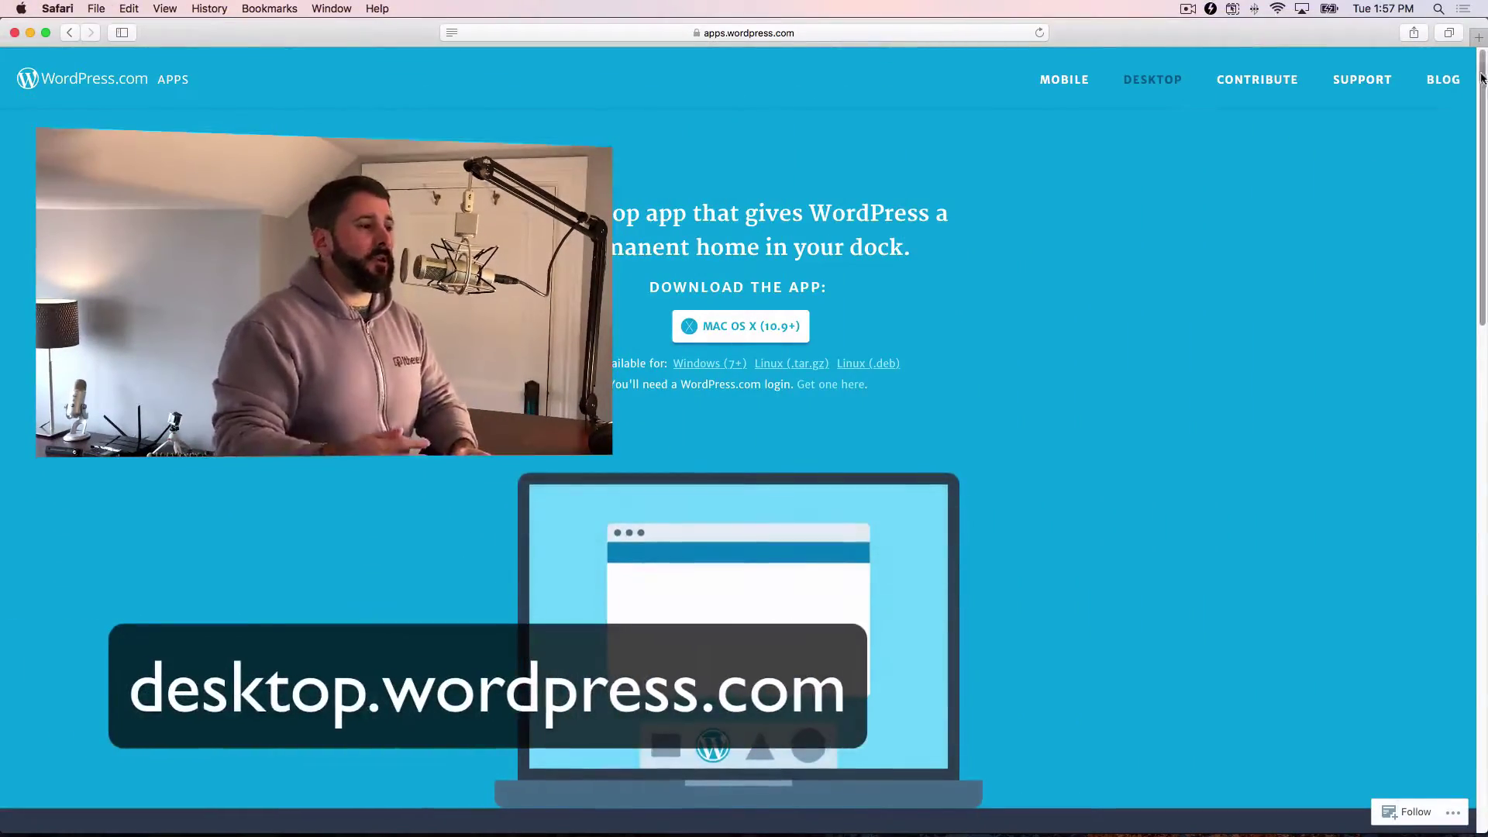
# Scroll through the Desktop apps page on apps.wordpress.com, then switch to the Mobile apps page
pyautogui.moveTo(1481, 78); pyautogui.dragTo(1469, 339)
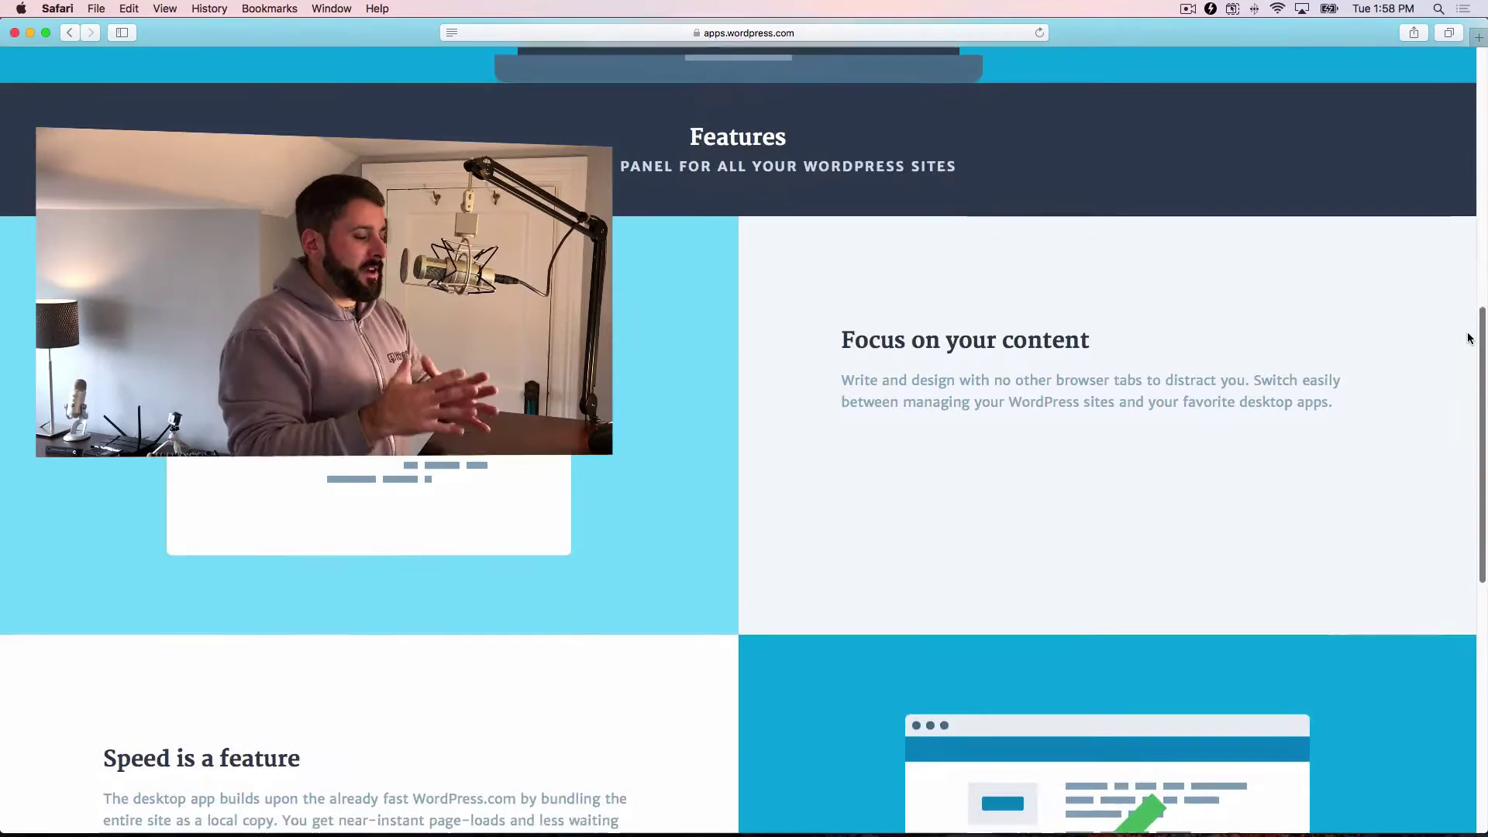
pyautogui.scroll(-10, 1037, 794)
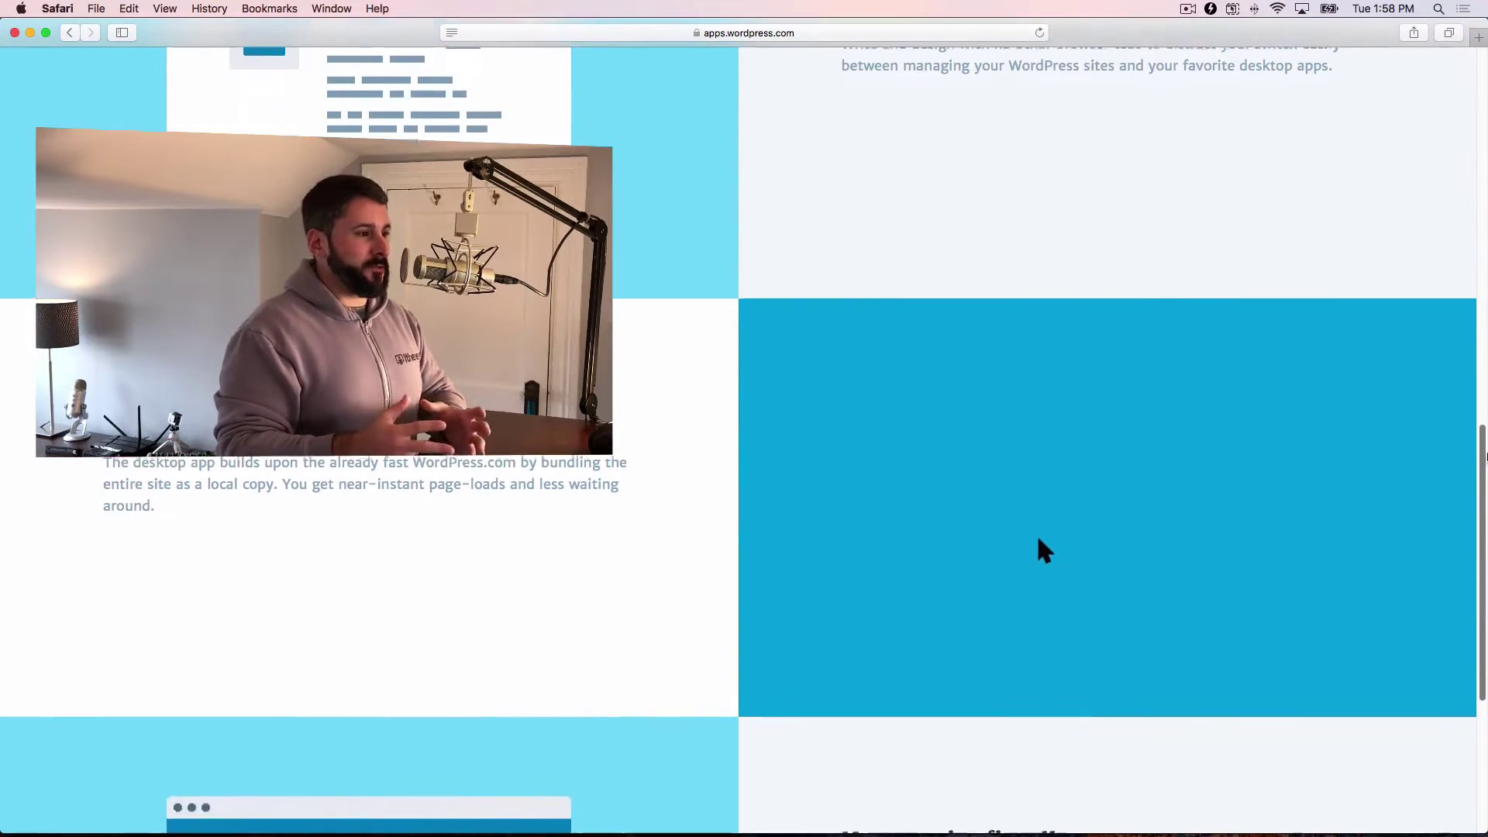
pyautogui.moveTo(1486, 457); pyautogui.dragTo(1484, 594)
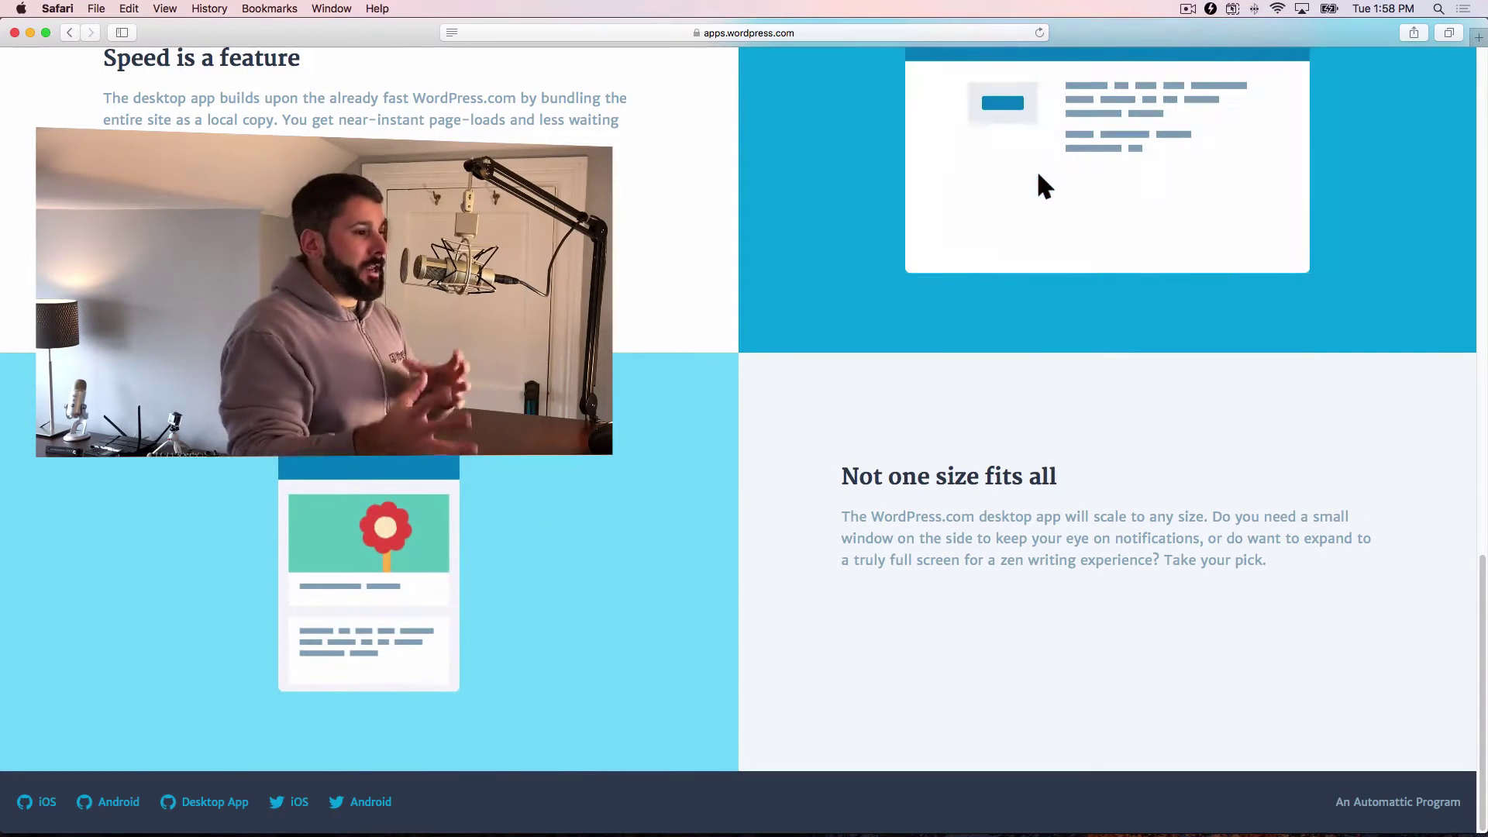
pyautogui.moveTo(1467, 598); pyautogui.dragTo(1483, 104)
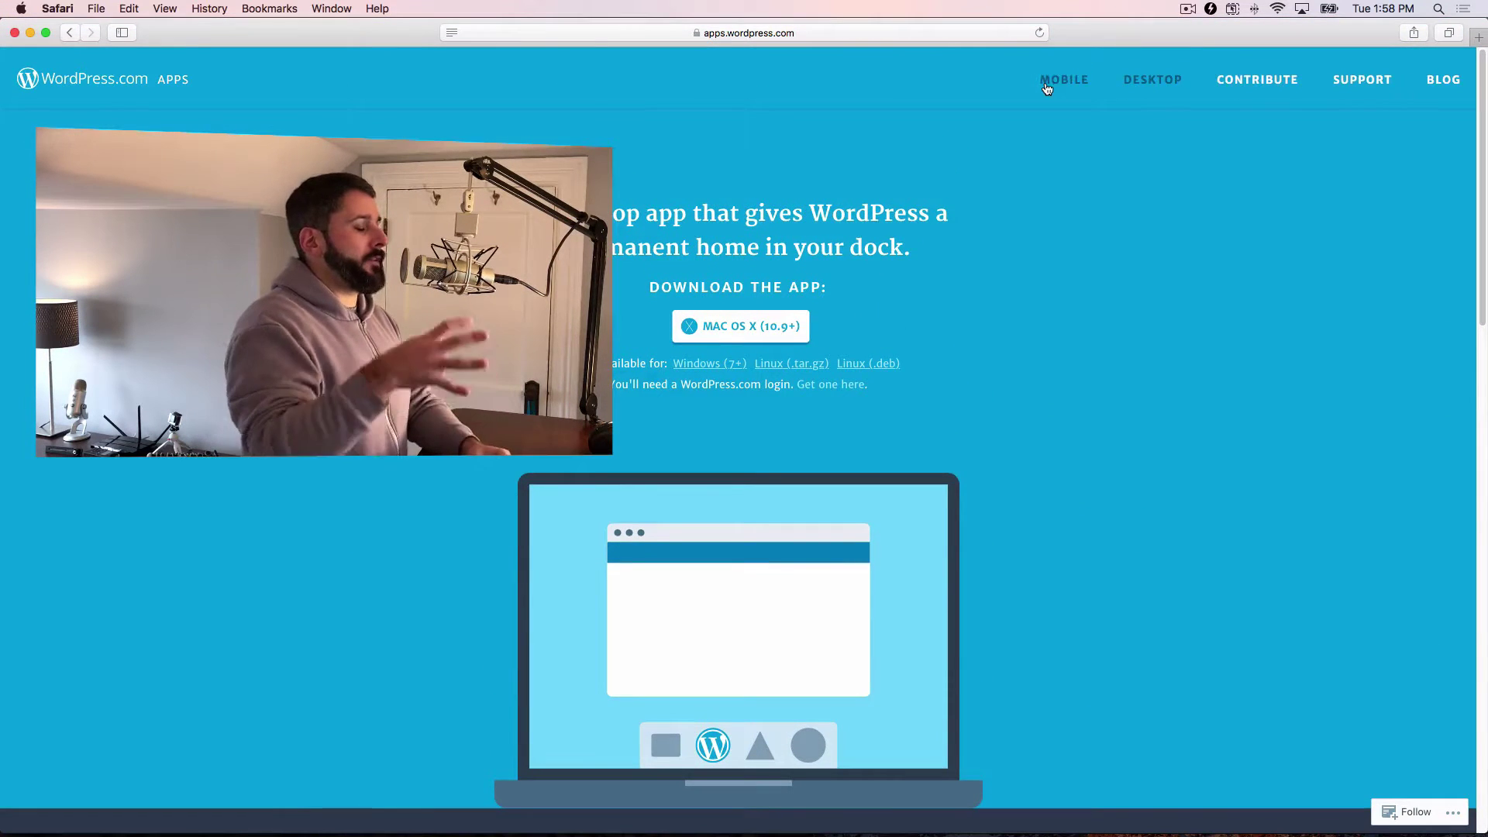
pyautogui.click(1046, 88)
pyautogui.scroll(-1, 1482, 154)
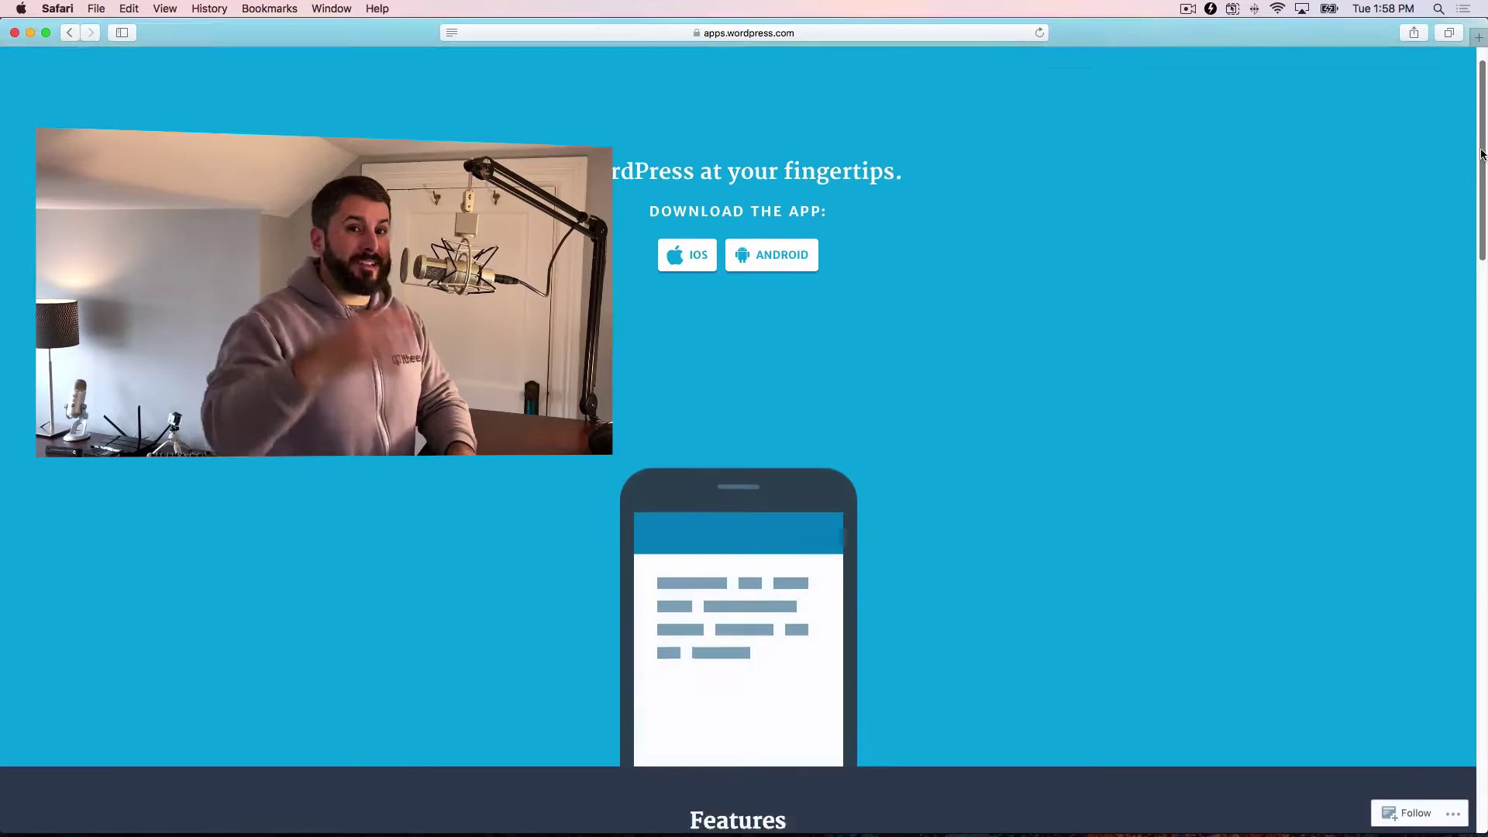
pyautogui.moveTo(1482, 153)
pyautogui.mouseDown()
pyautogui.moveTo(1485, 732)
pyautogui.moveTo(1485, 147)
pyautogui.mouseUp()
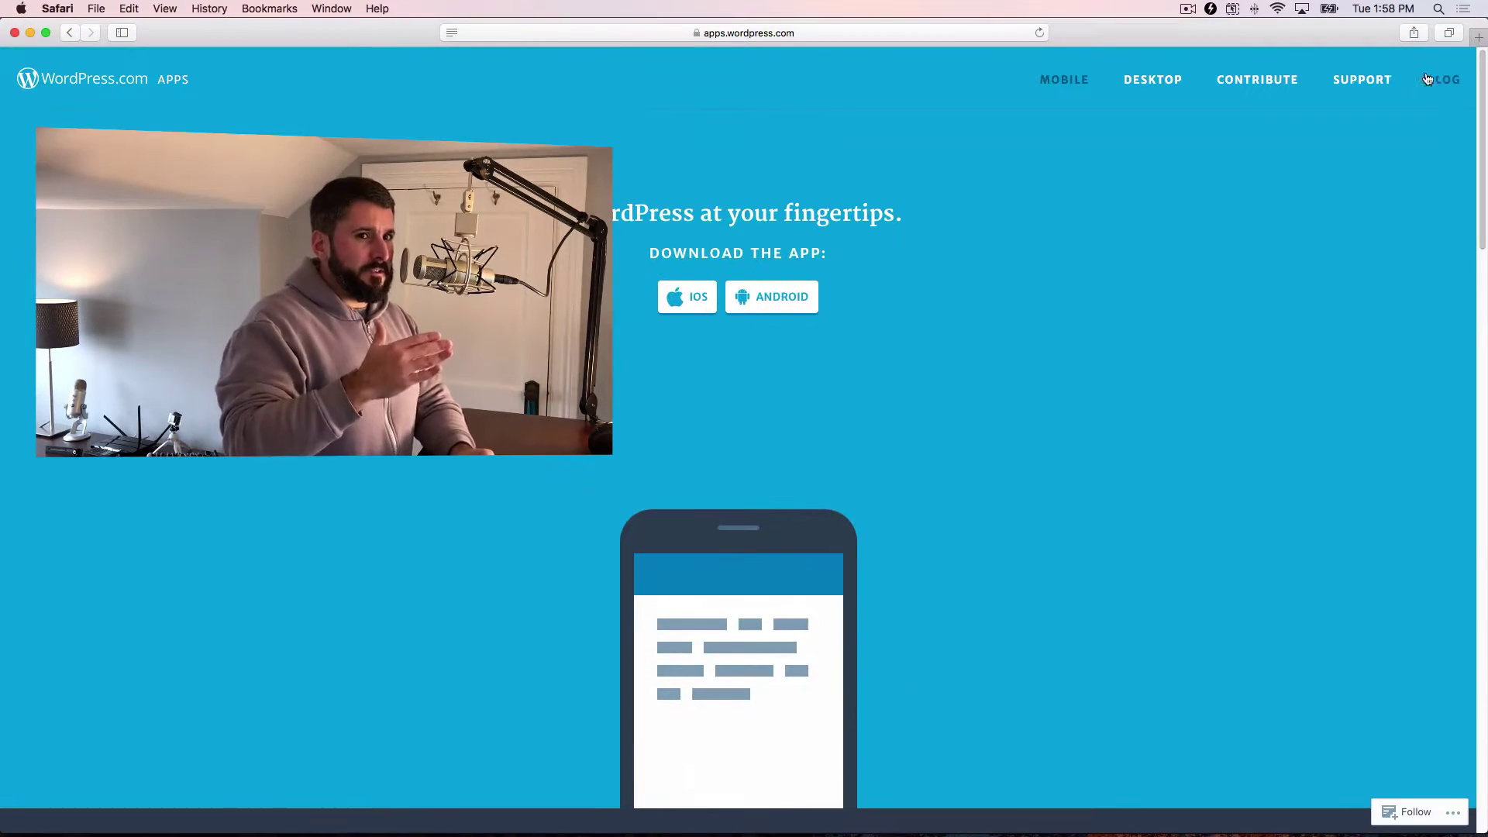
# Visit the apps Support page, then the apps Blog listing iOS and Android release posts
pyautogui.click(1372, 79)
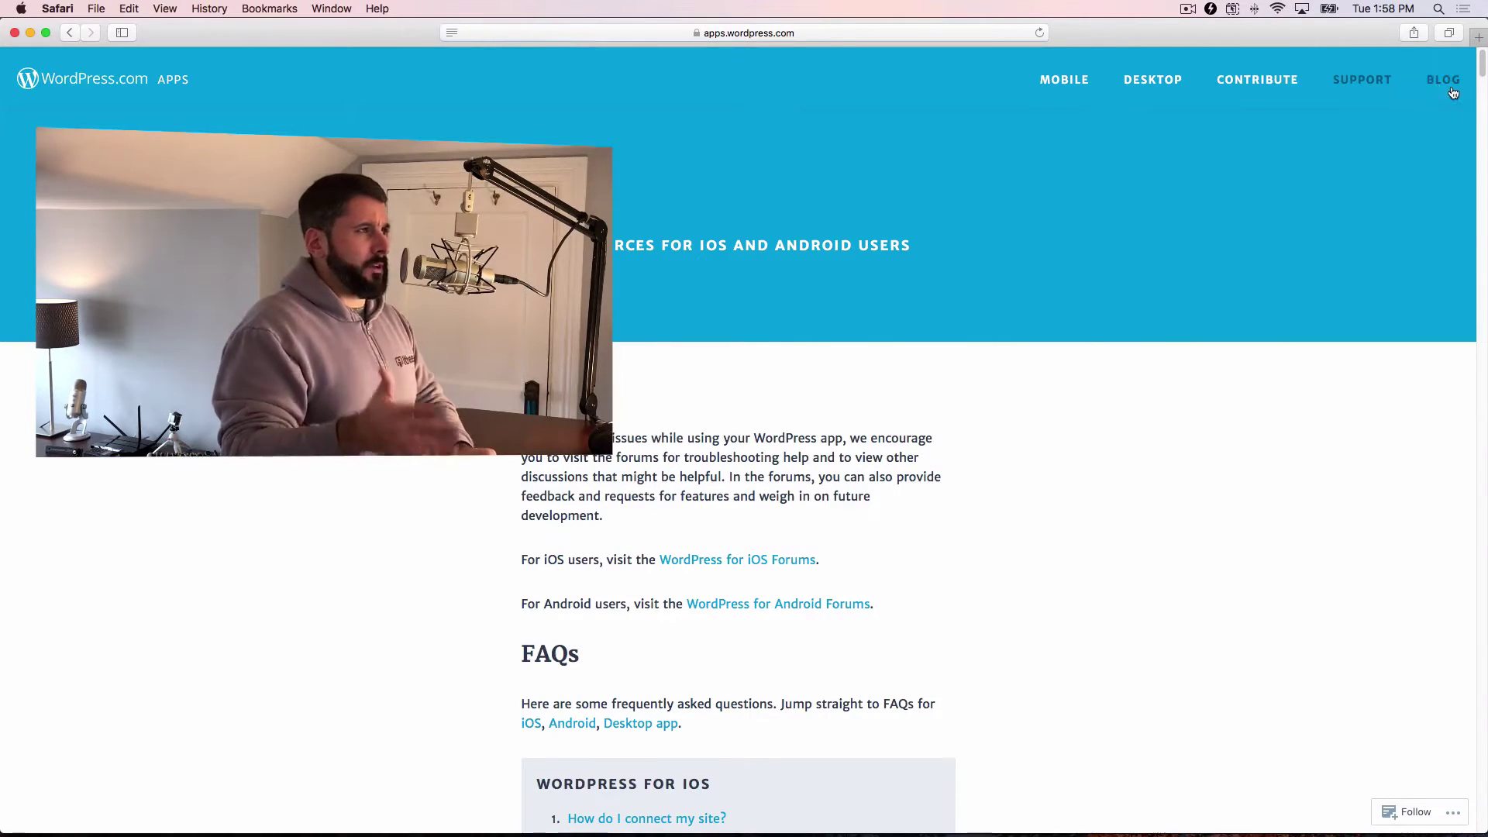
pyautogui.moveTo(1482, 75)
pyautogui.mouseDown()
pyautogui.moveTo(1483, 91)
pyautogui.moveTo(1464, 59)
pyautogui.mouseUp()
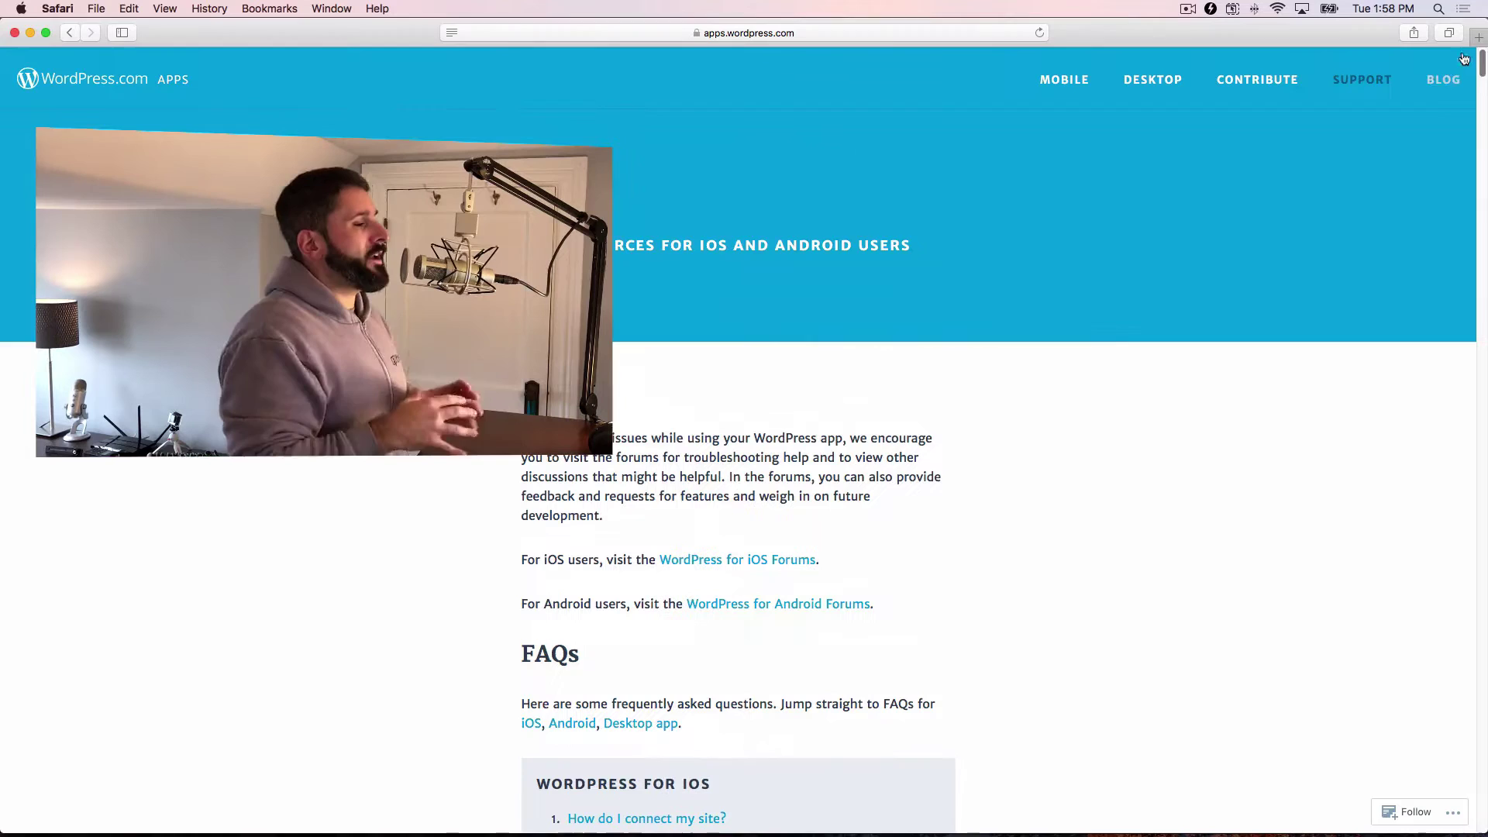
pyautogui.click(1444, 79)
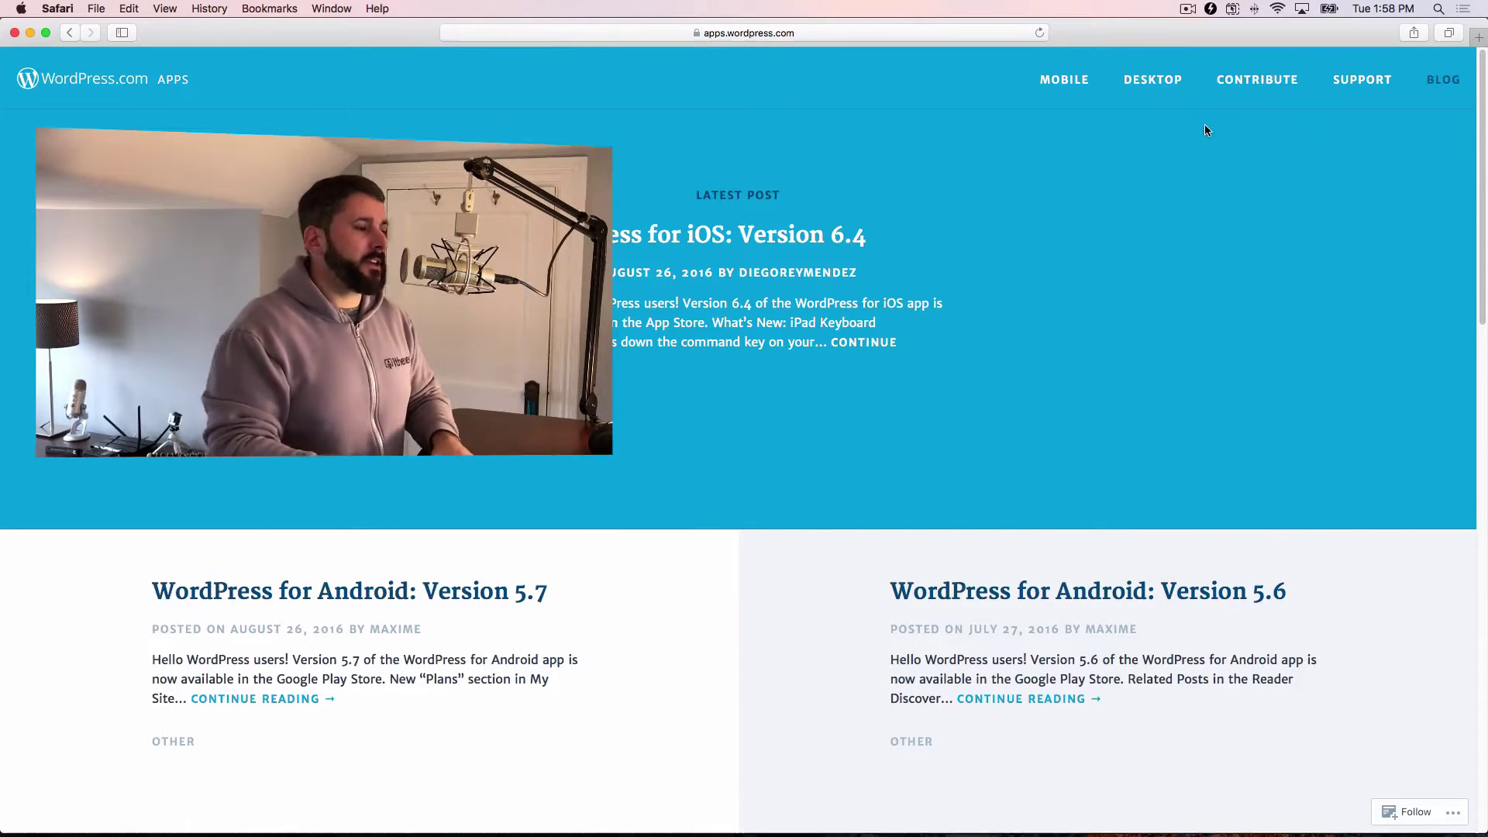
pyautogui.moveTo(1485, 109); pyautogui.dragTo(1485, 159)
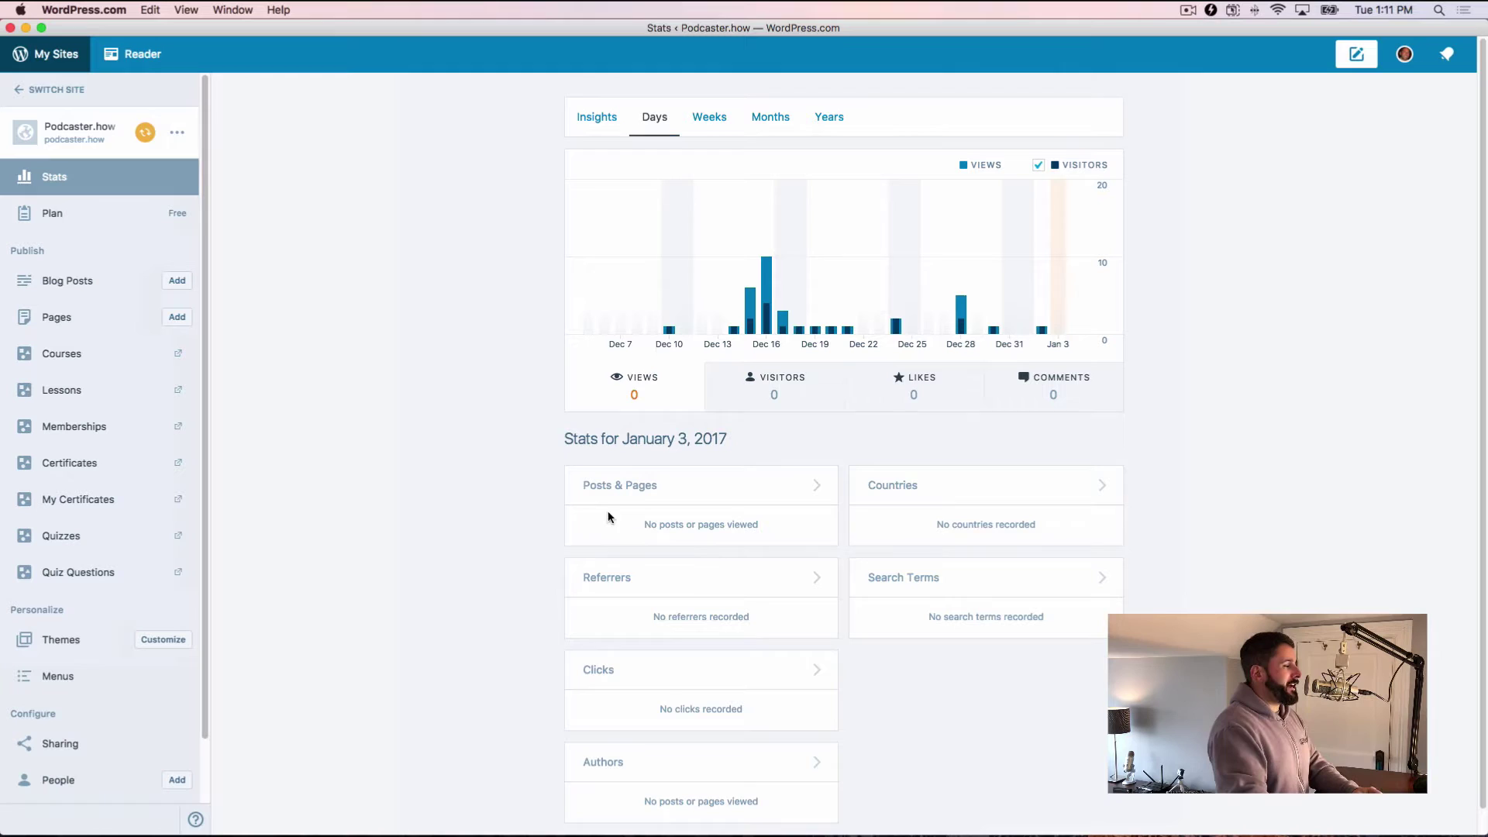
# Scroll through December 28, 2016 stats: 5 views, 2 visitors, Home at 4 views, all United States
pyautogui.scroll(-1, 752, 552)
pyautogui.scroll(-1, 759, 535)
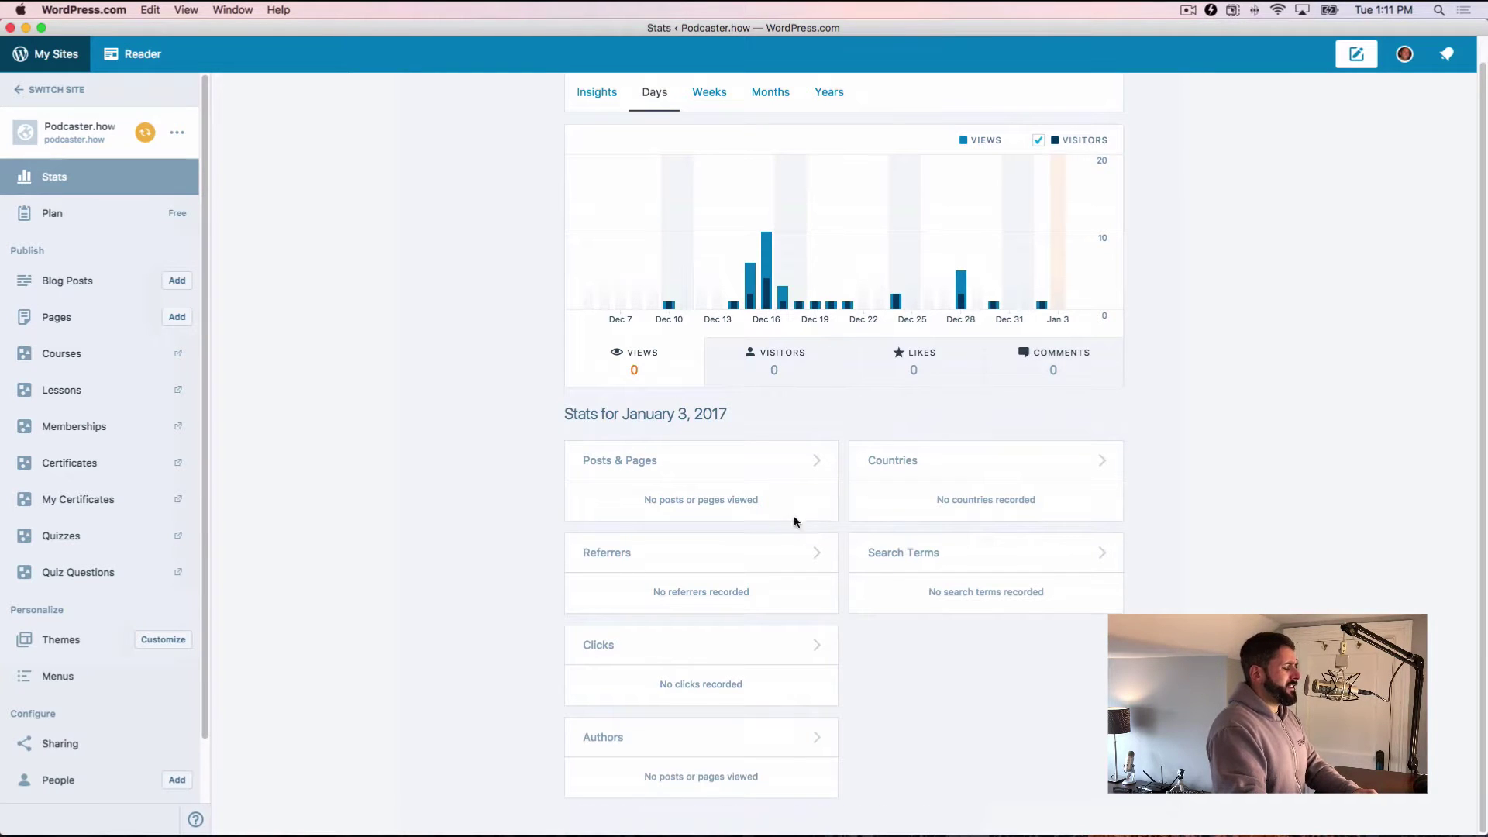
pyautogui.scroll(-1, 910, 489)
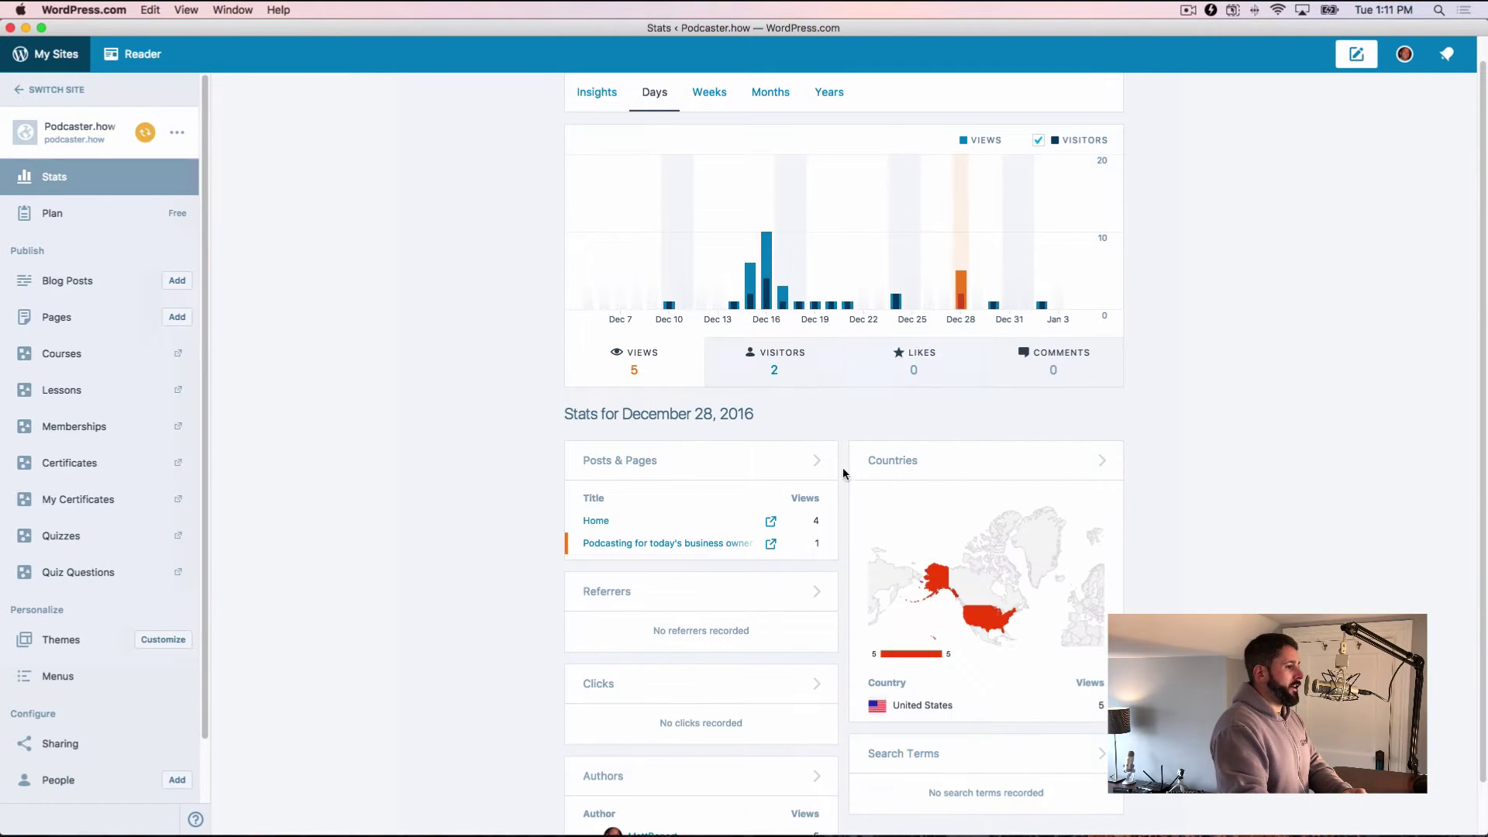
pyautogui.scroll(-2, 840, 473)
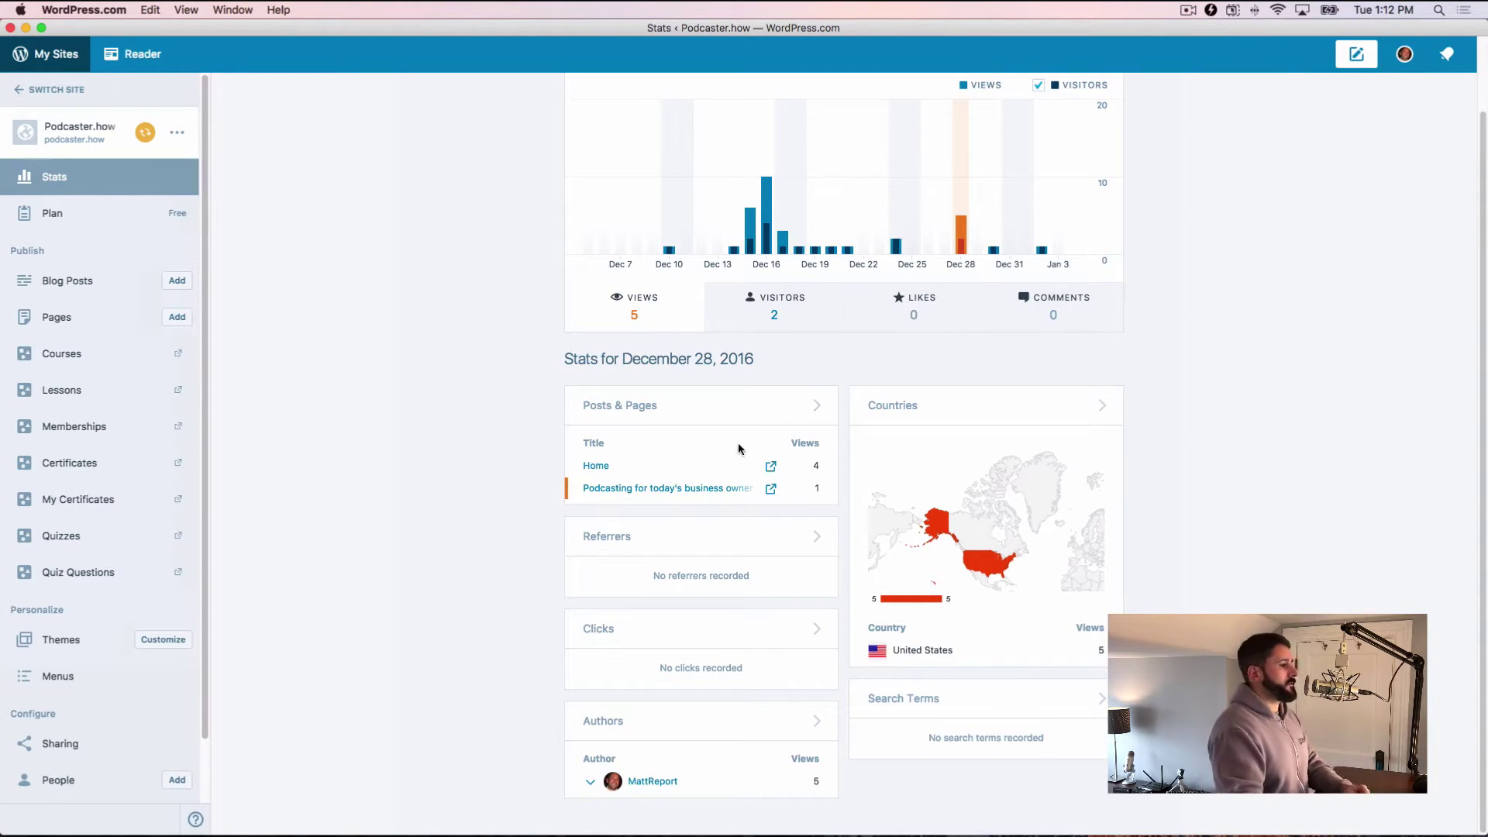
pyautogui.scroll(1, 716, 479)
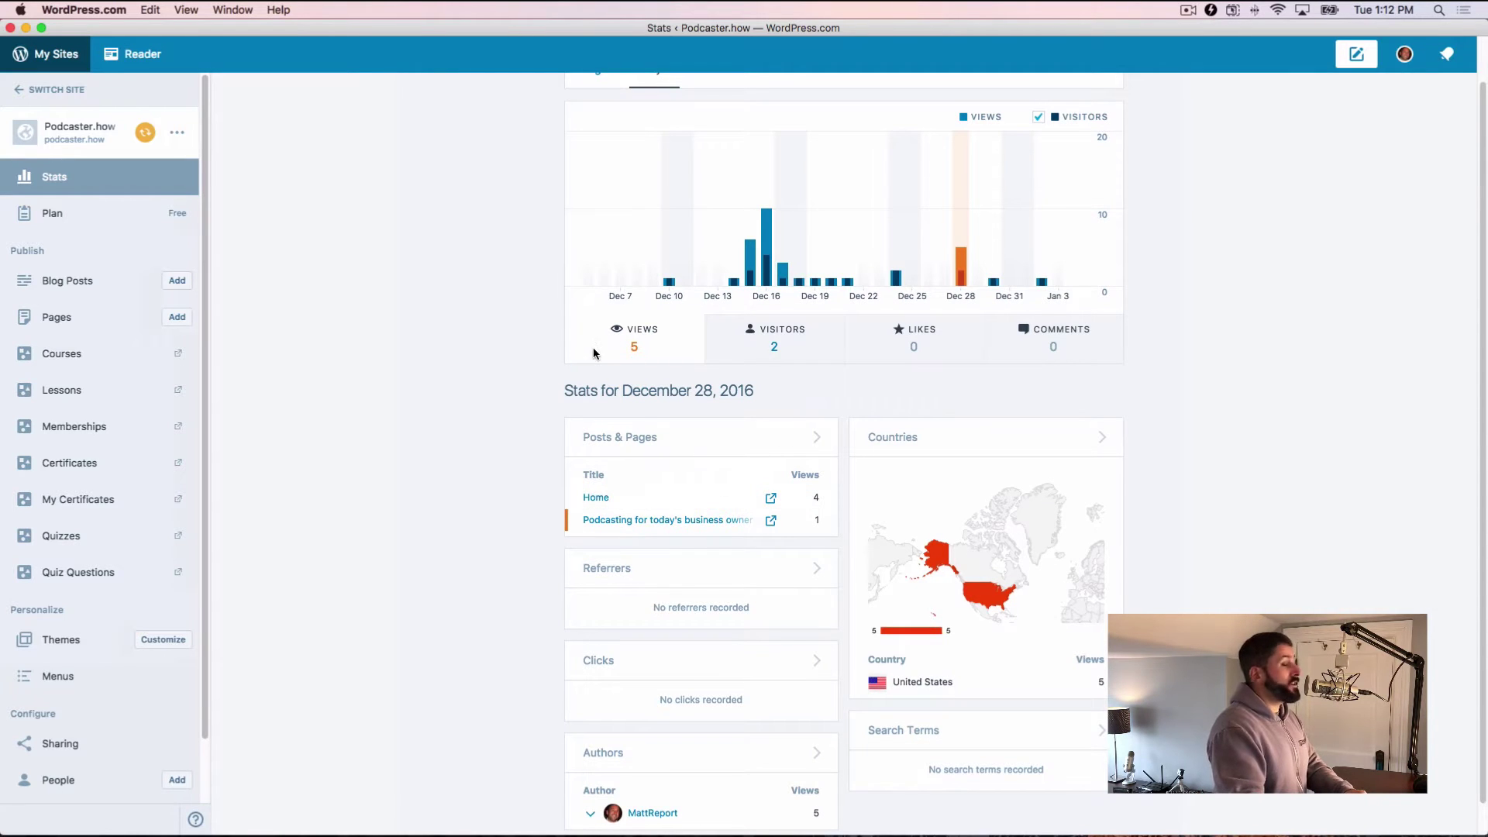
pyautogui.scroll(2, 760, 341)
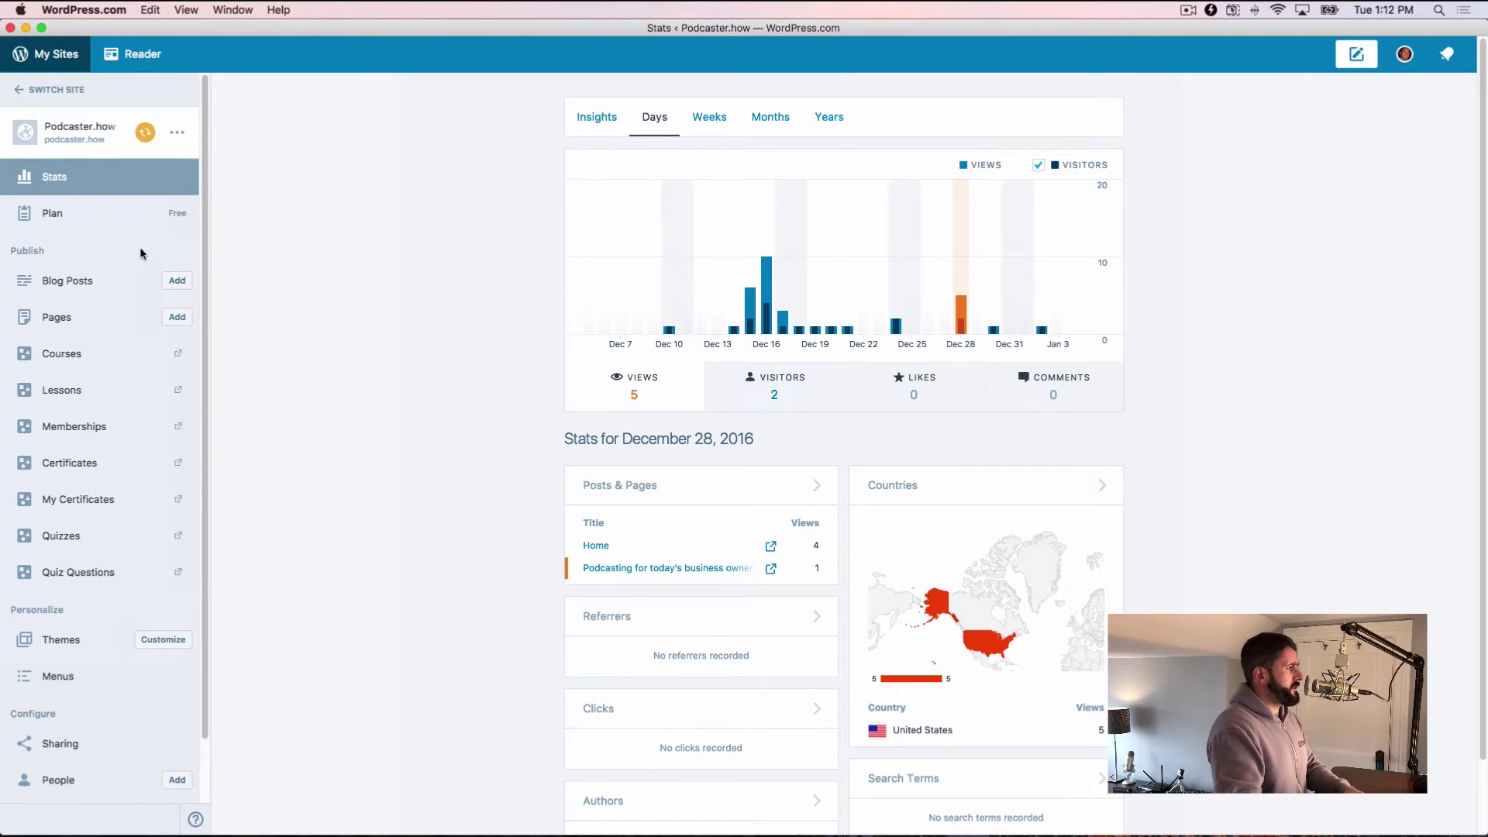
# Open Plan and compare Premium ($99) with Professional ($299) yearly, scrolling through the FAQ
pyautogui.click(124, 217)
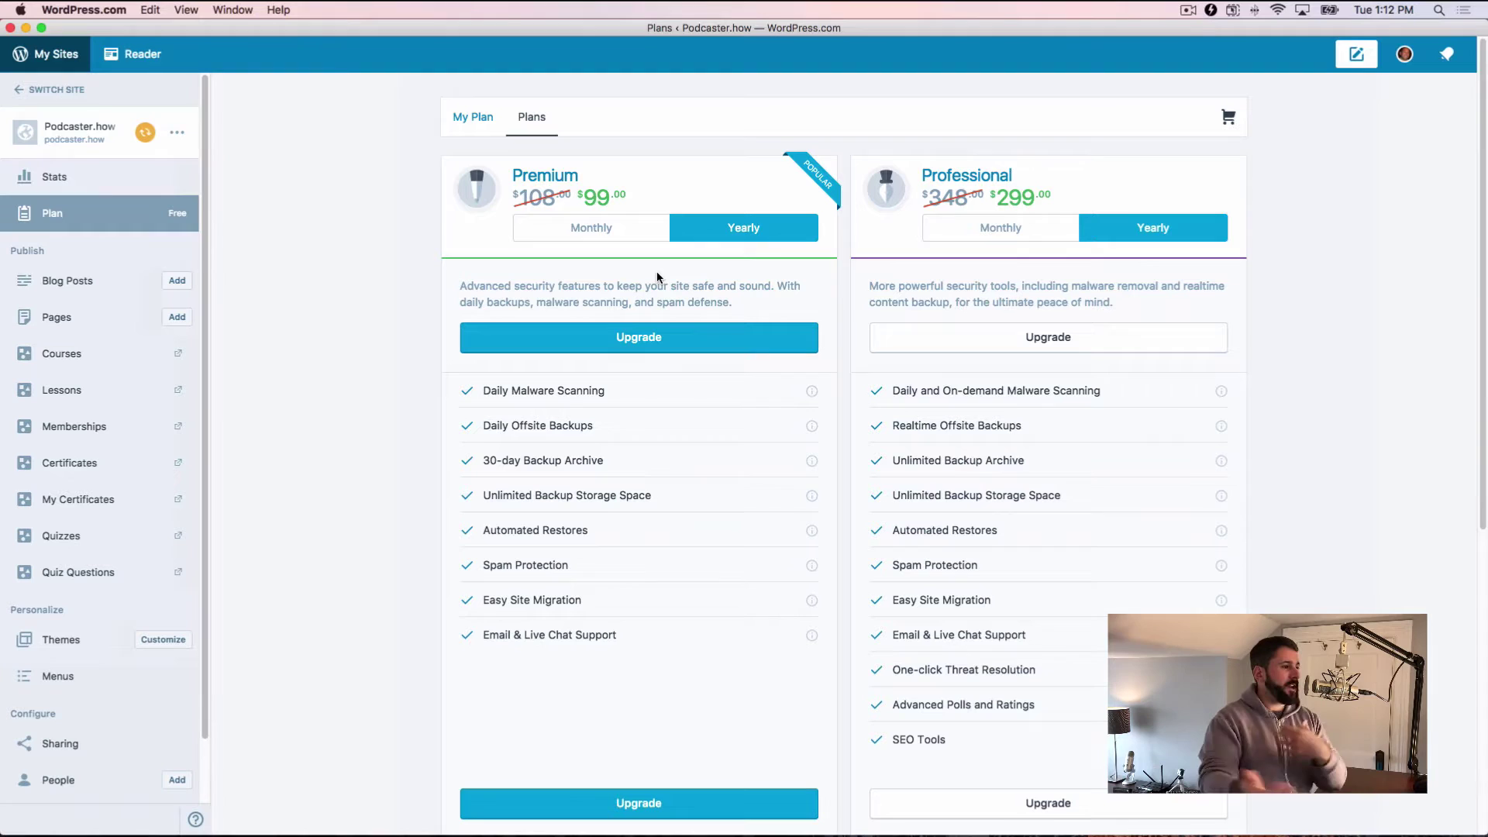
pyautogui.scroll(-1, 583, 294)
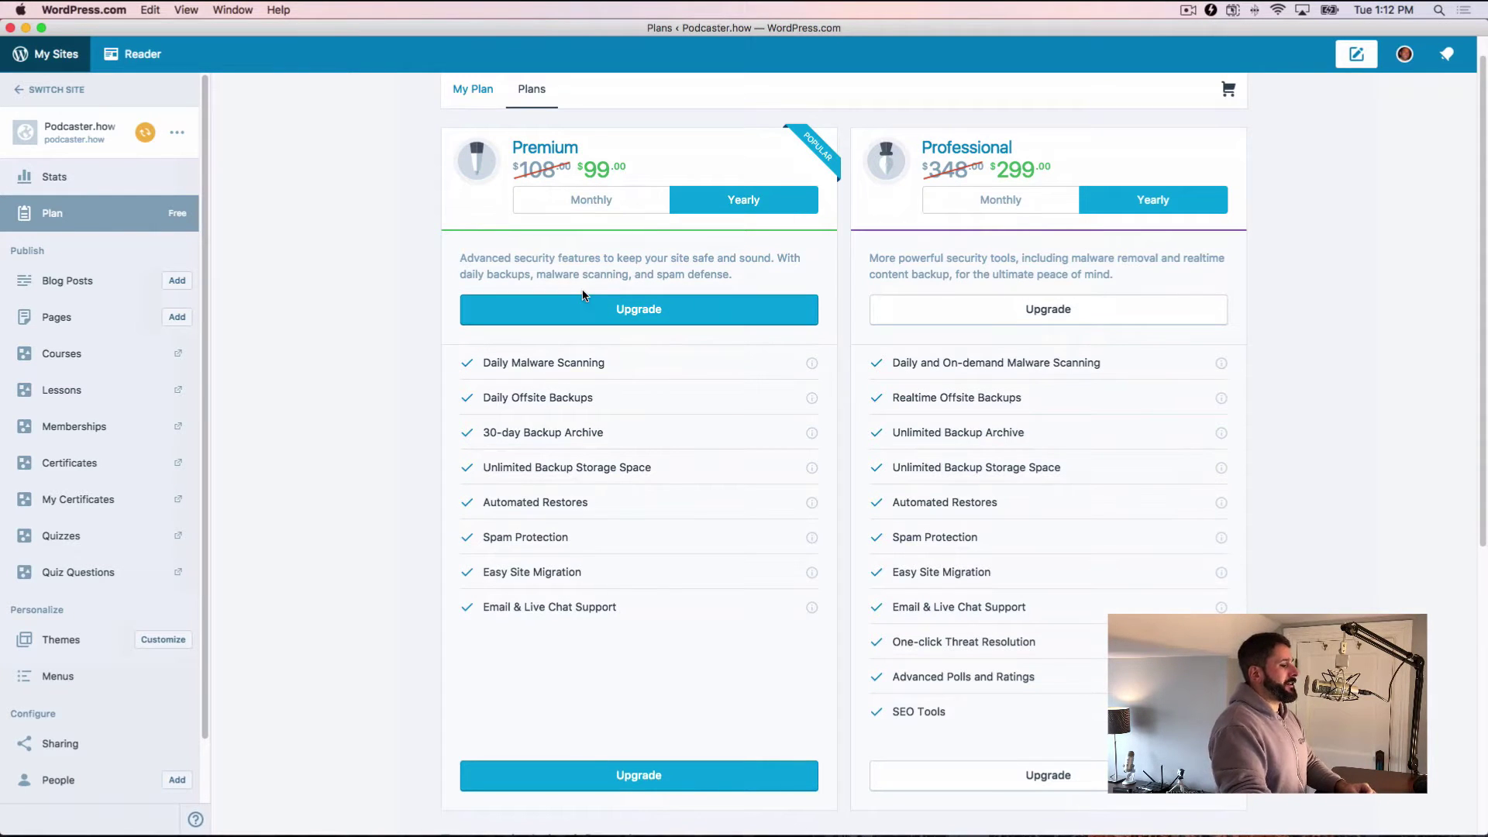
pyautogui.scroll(-5, 533, 358)
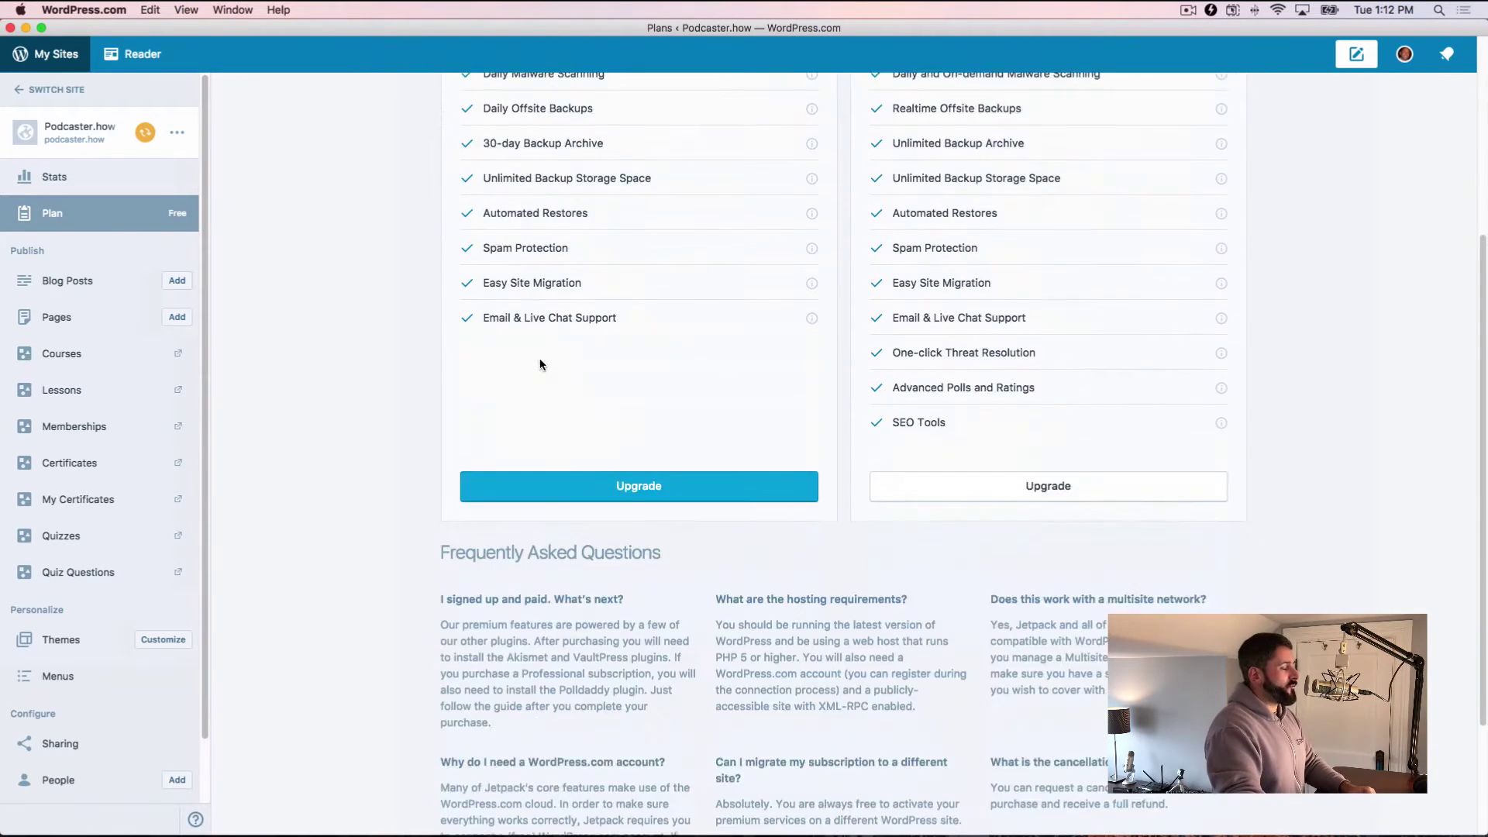
pyautogui.scroll(6, 507, 319)
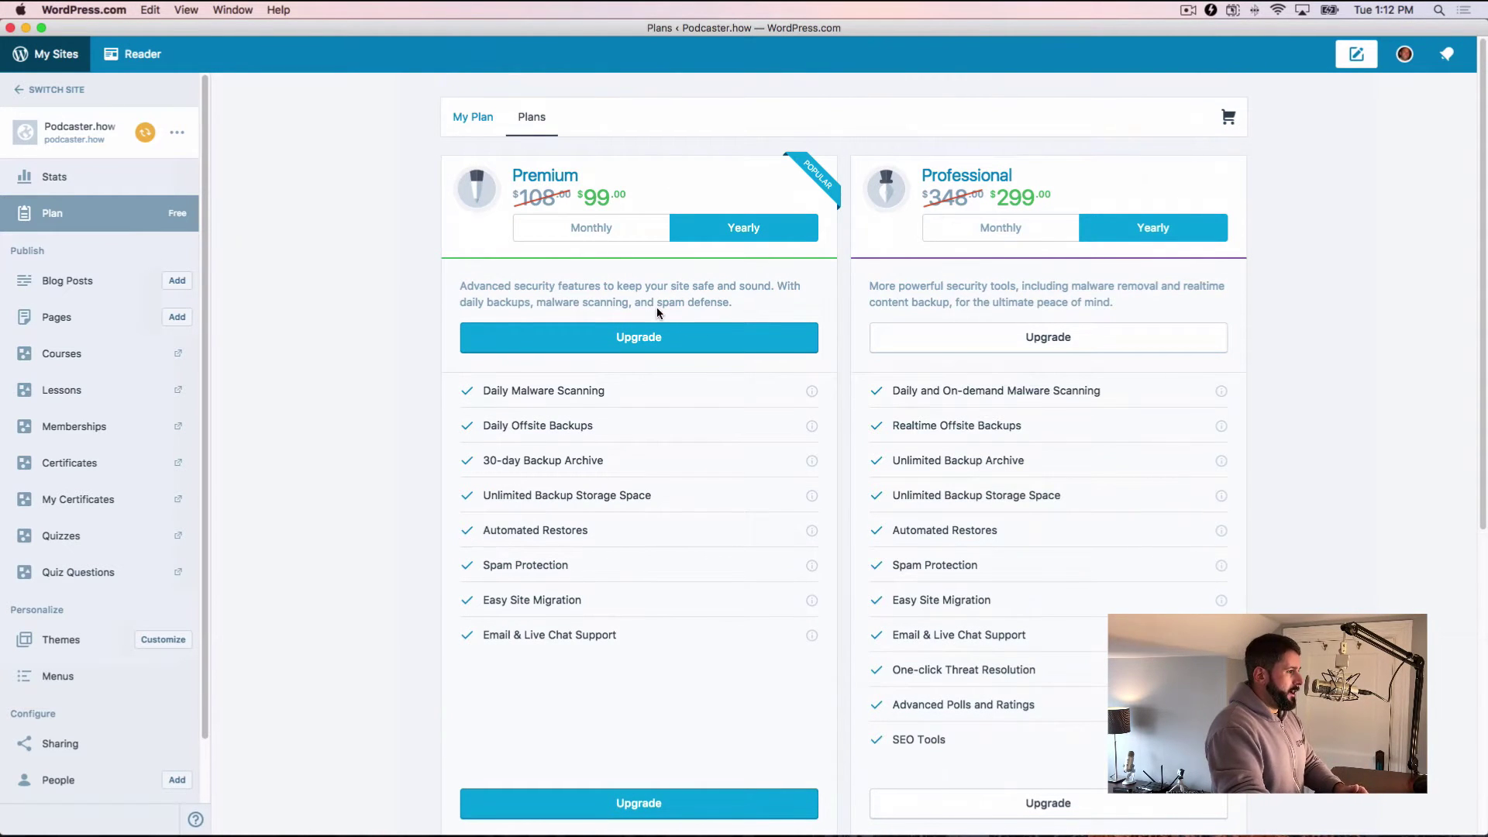
# Go to Blog Posts and start a new blank post for Podcaster.how
pyautogui.click(116, 293)
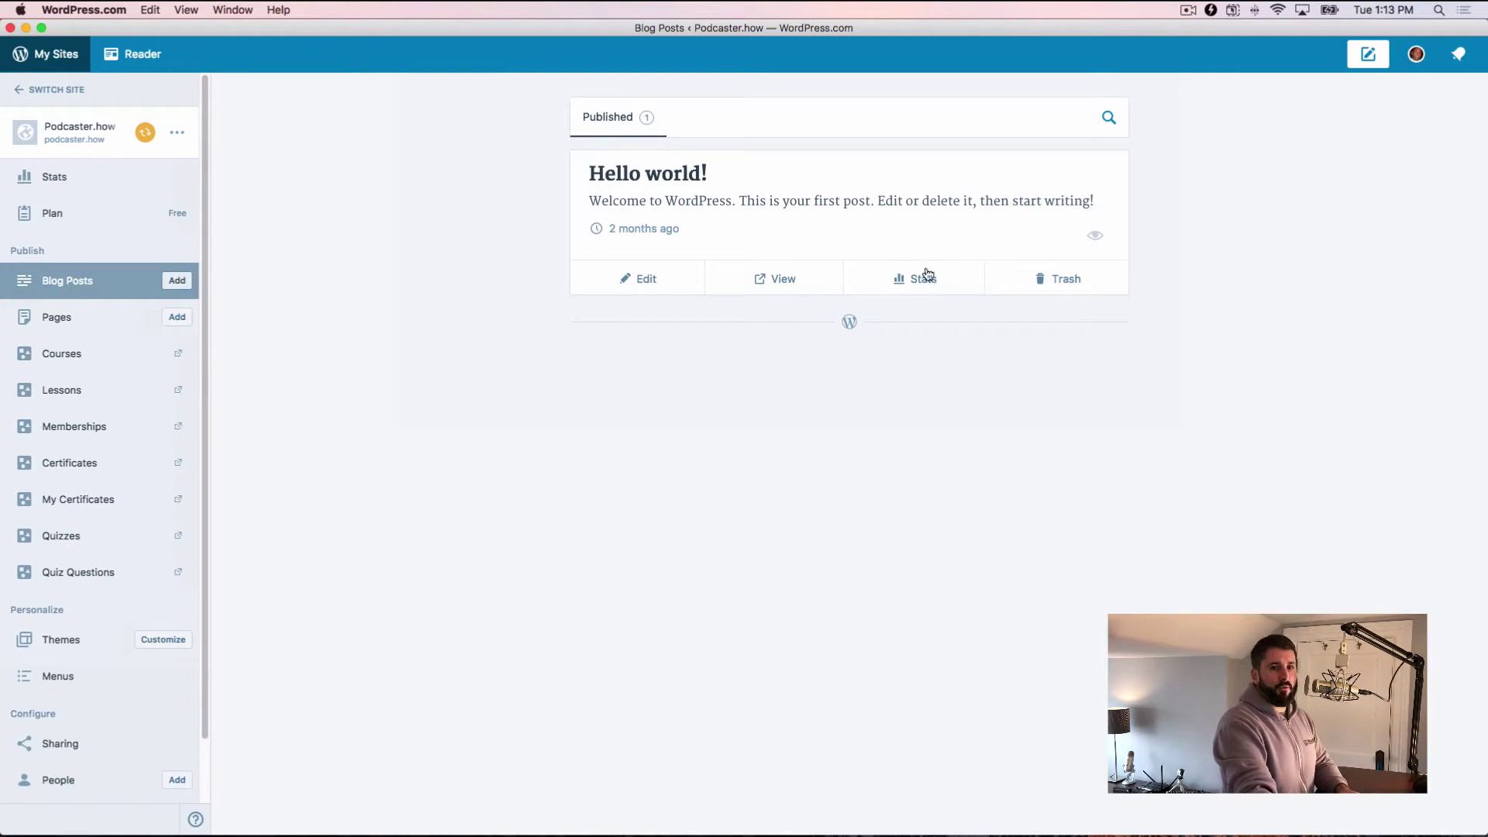
pyautogui.click(178, 280)
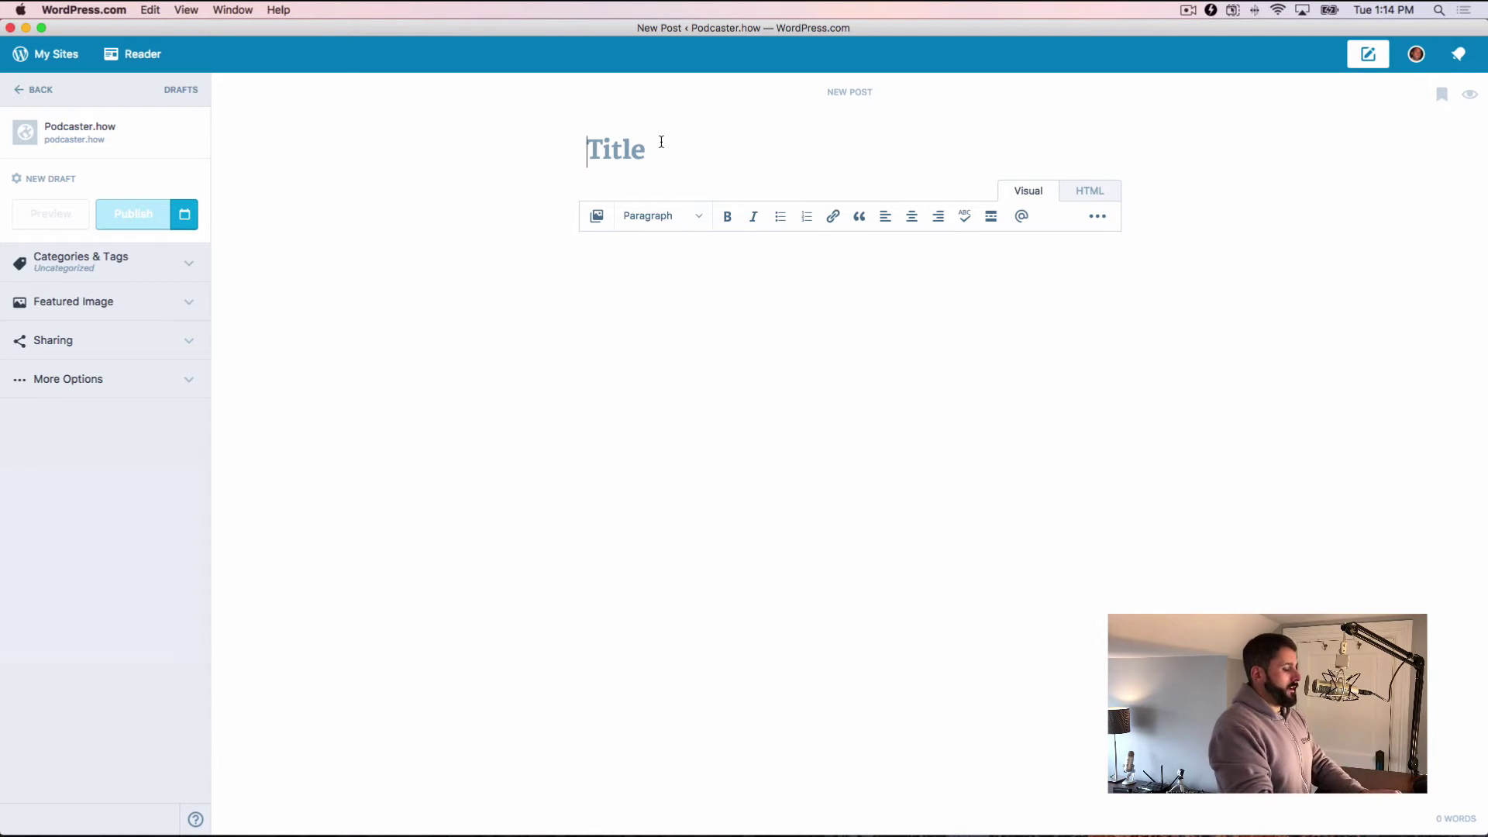
# Title the post 'This is my site title' and write 'This is my content.' in the body
pyautogui.write('This is myu s')
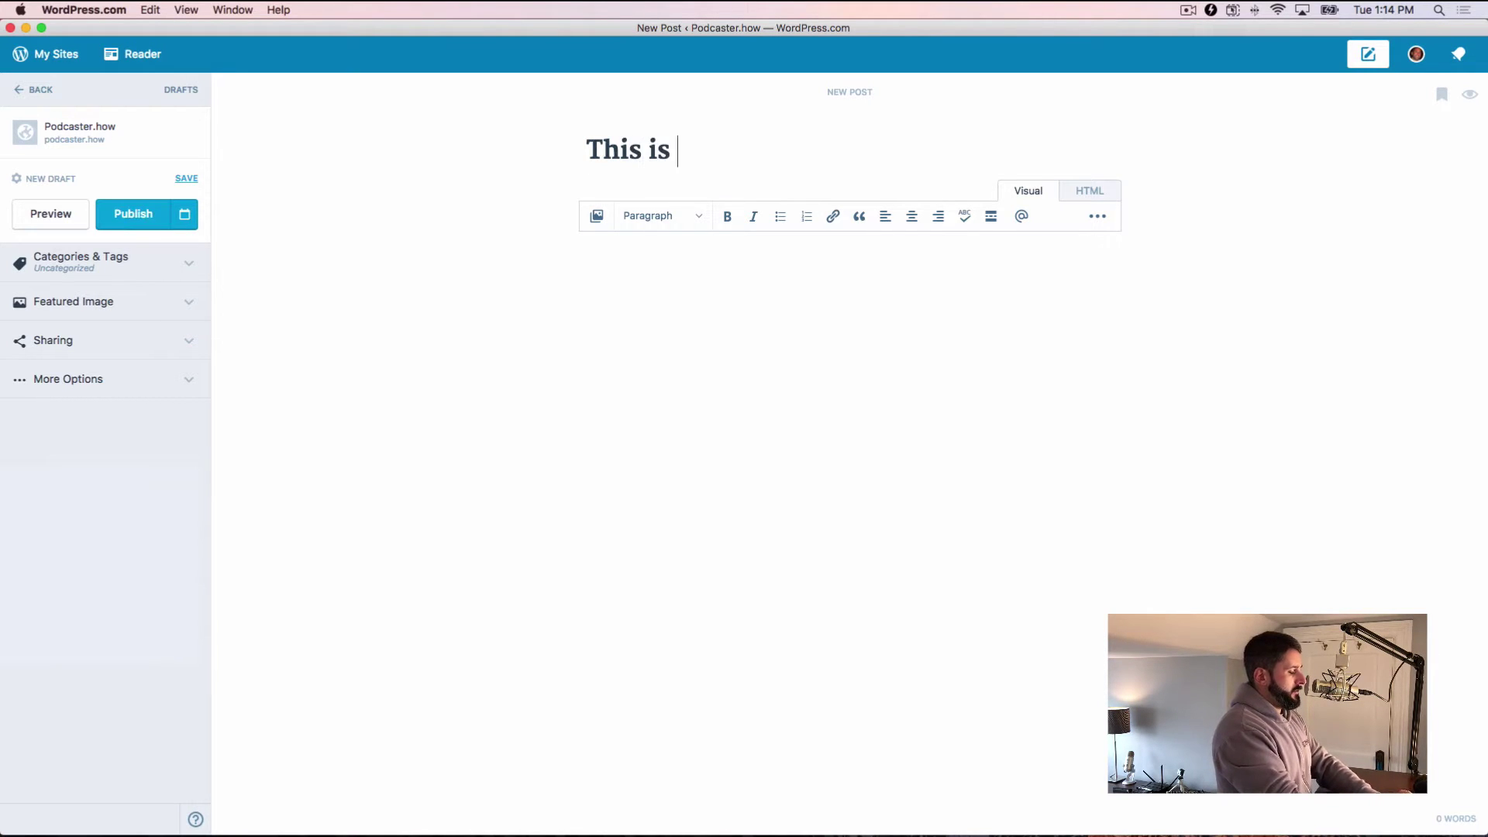
pyautogui.press('BackSpace')
pyautogui.press('BackSpace')
pyautogui.press('BackSpace')
pyautogui.press('BackSpace')
pyautogui.write('y site title')
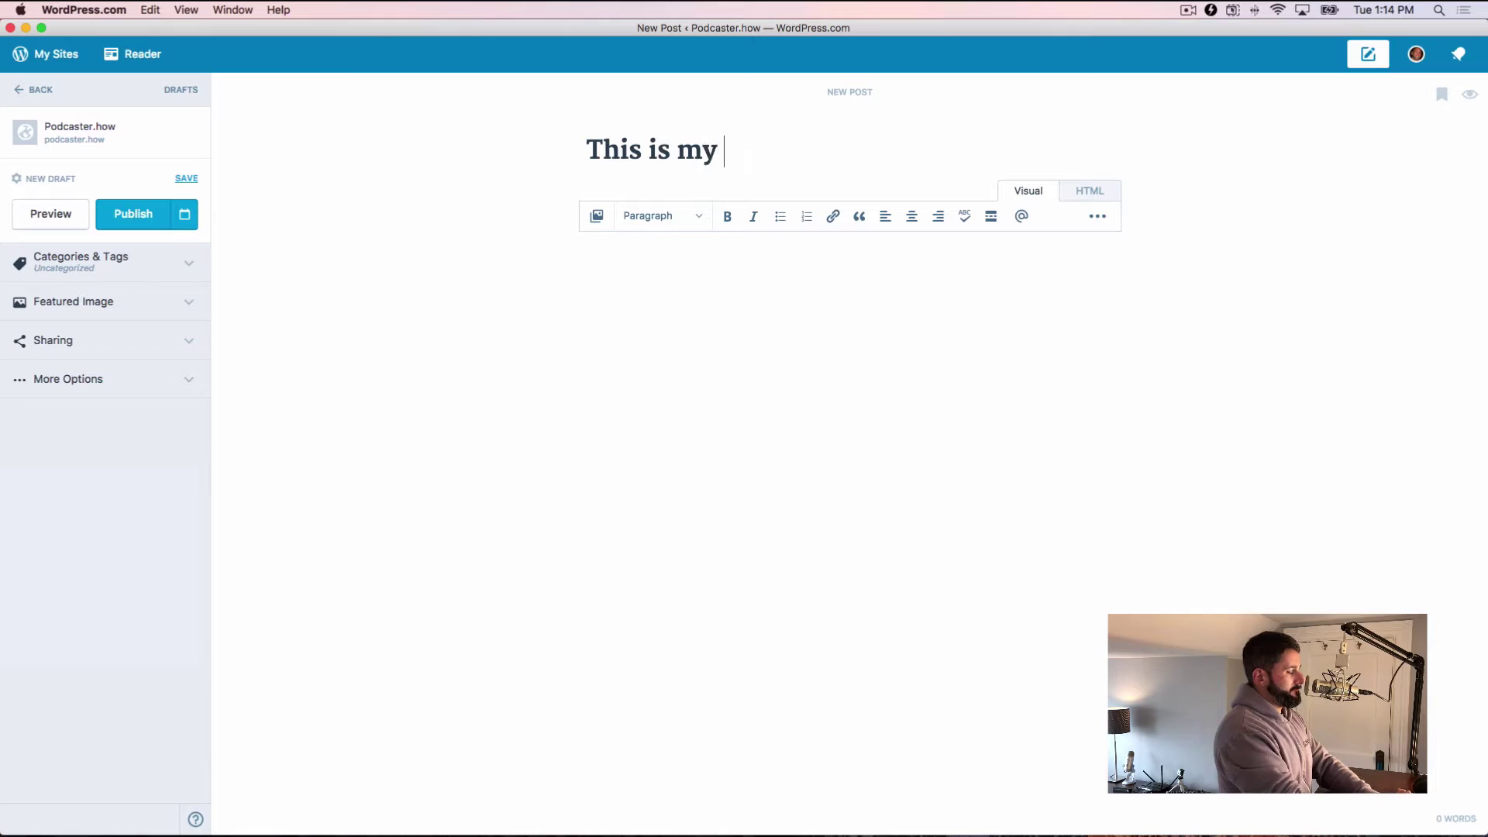
pyautogui.click(928, 279)
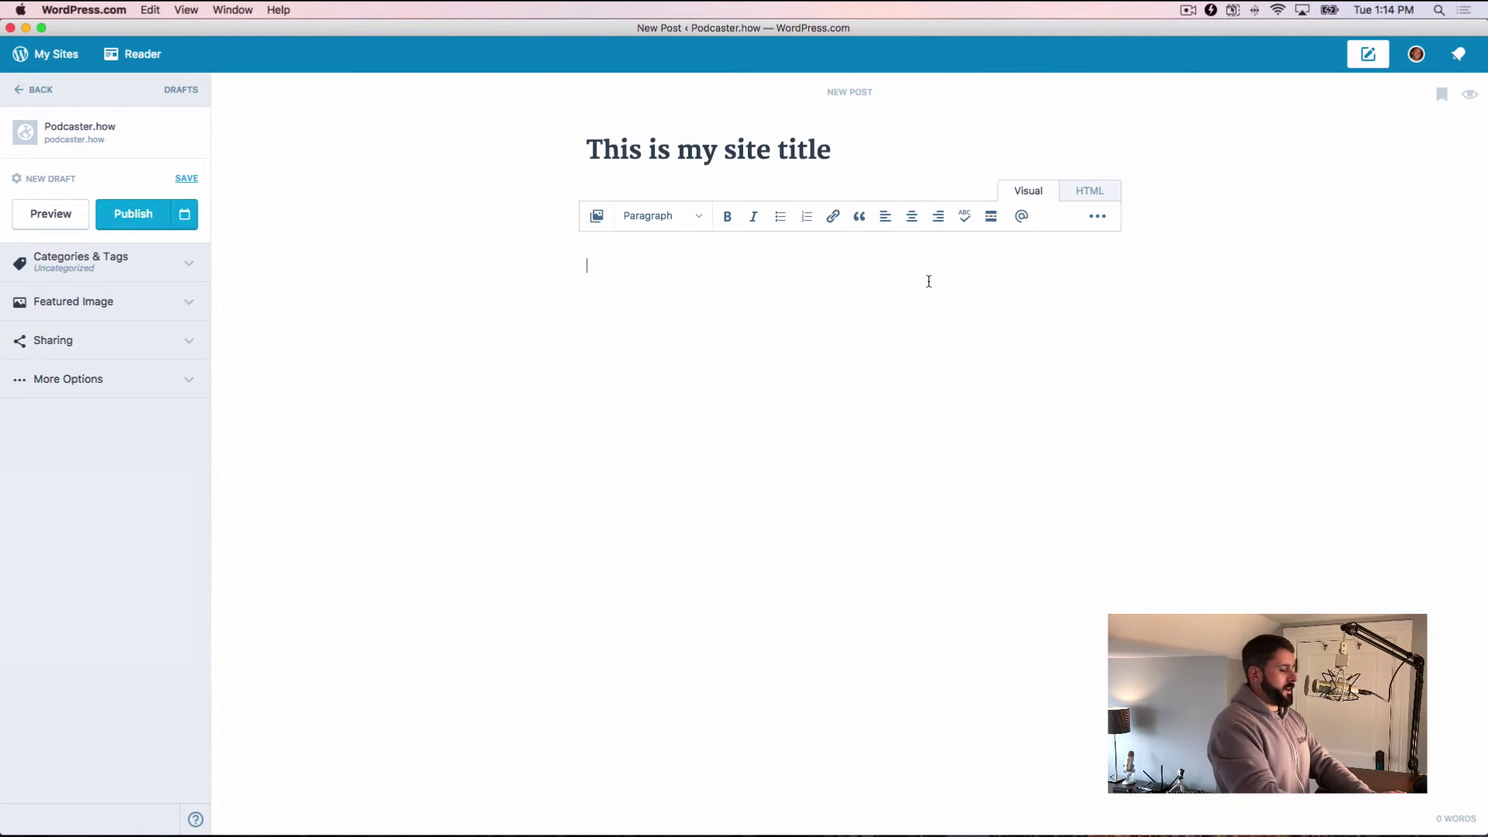
pyautogui.write('This is my content.')
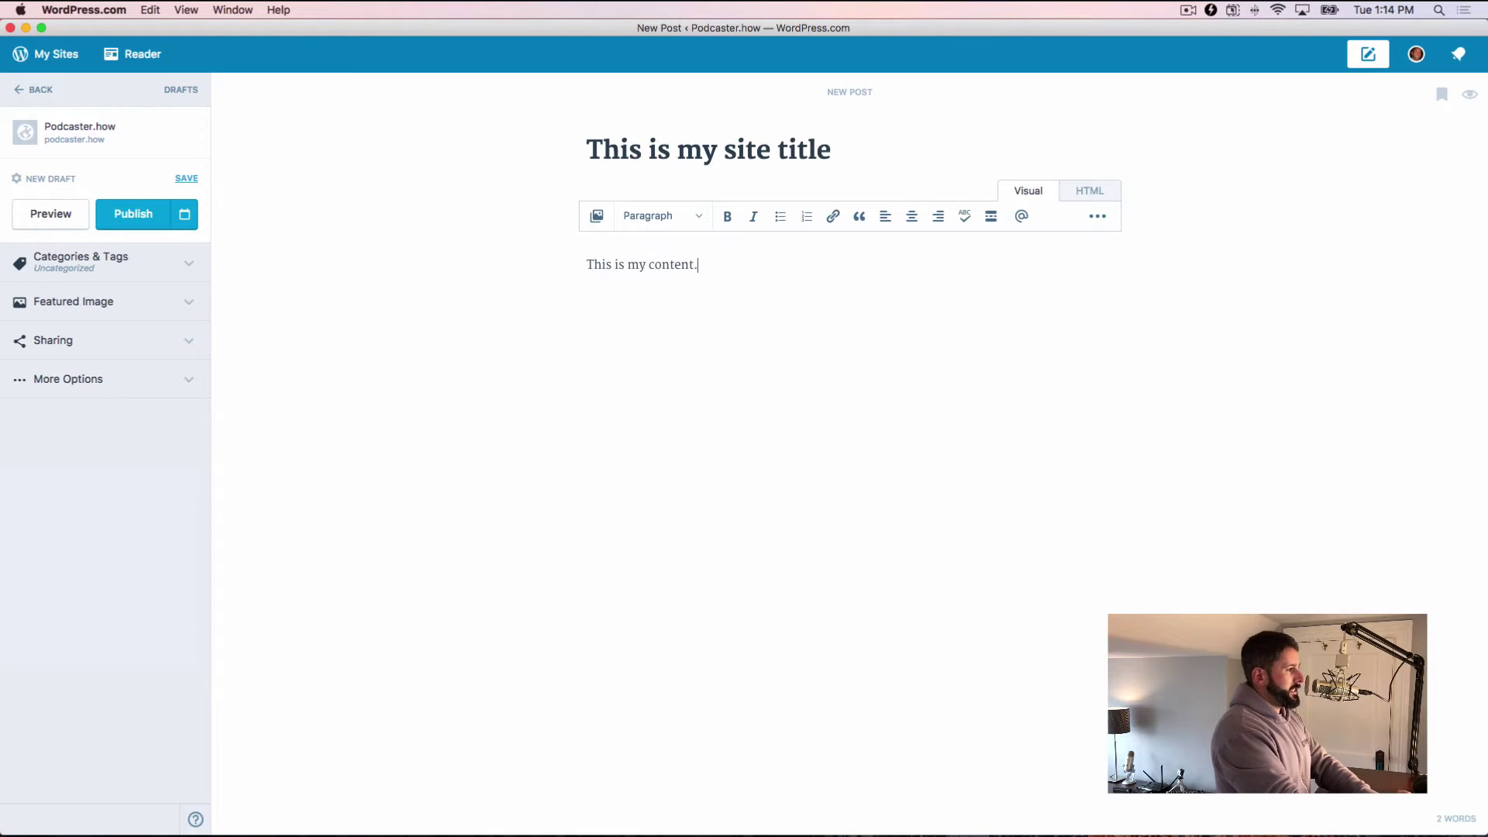
# Insert the headphones image, shrink it, centre it, and caption it 'Headphones'
pyautogui.click(596, 216)
pyautogui.click(1259, 767)
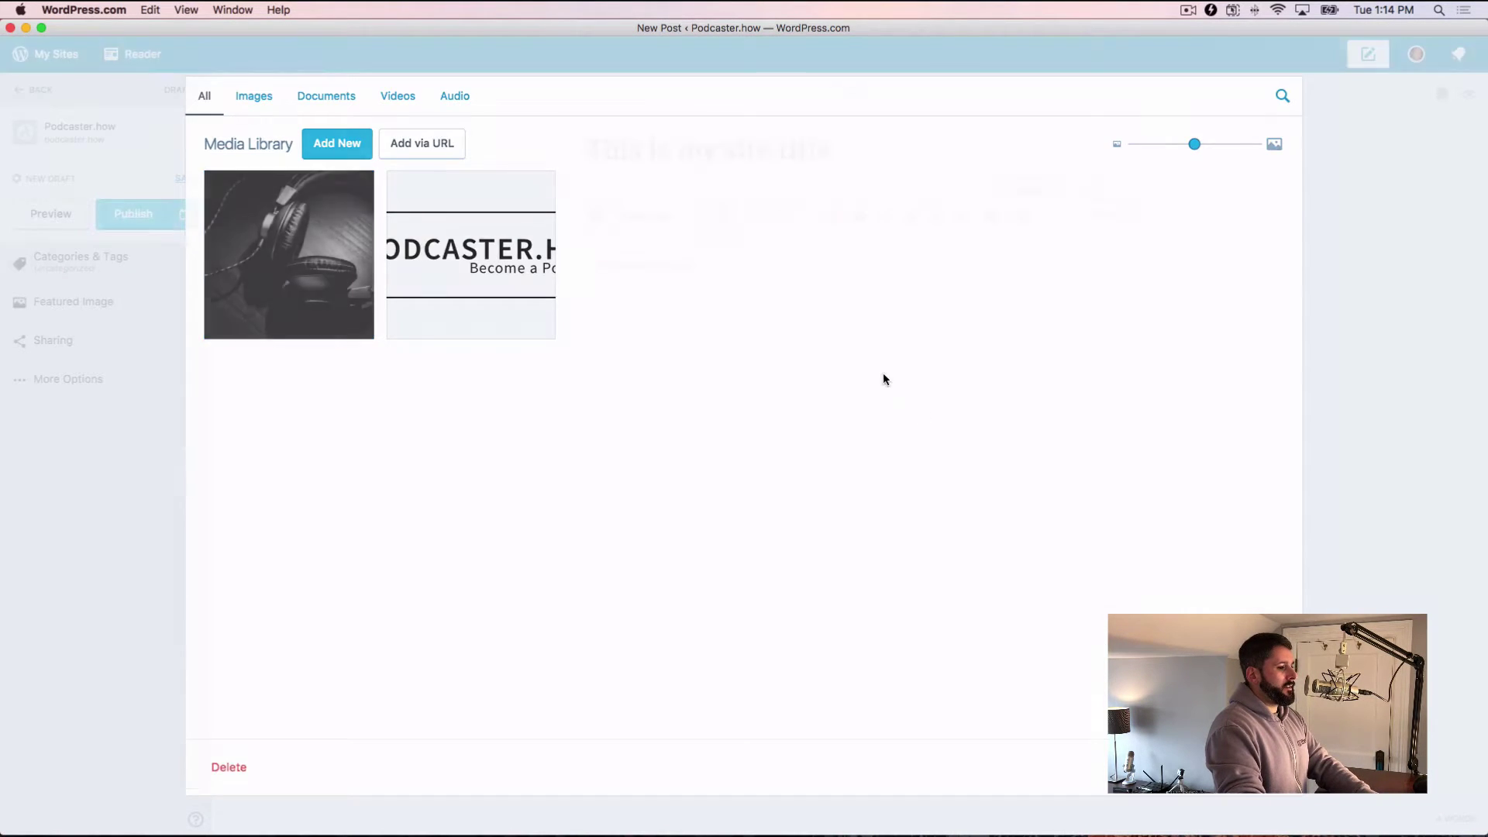
pyautogui.click(824, 379)
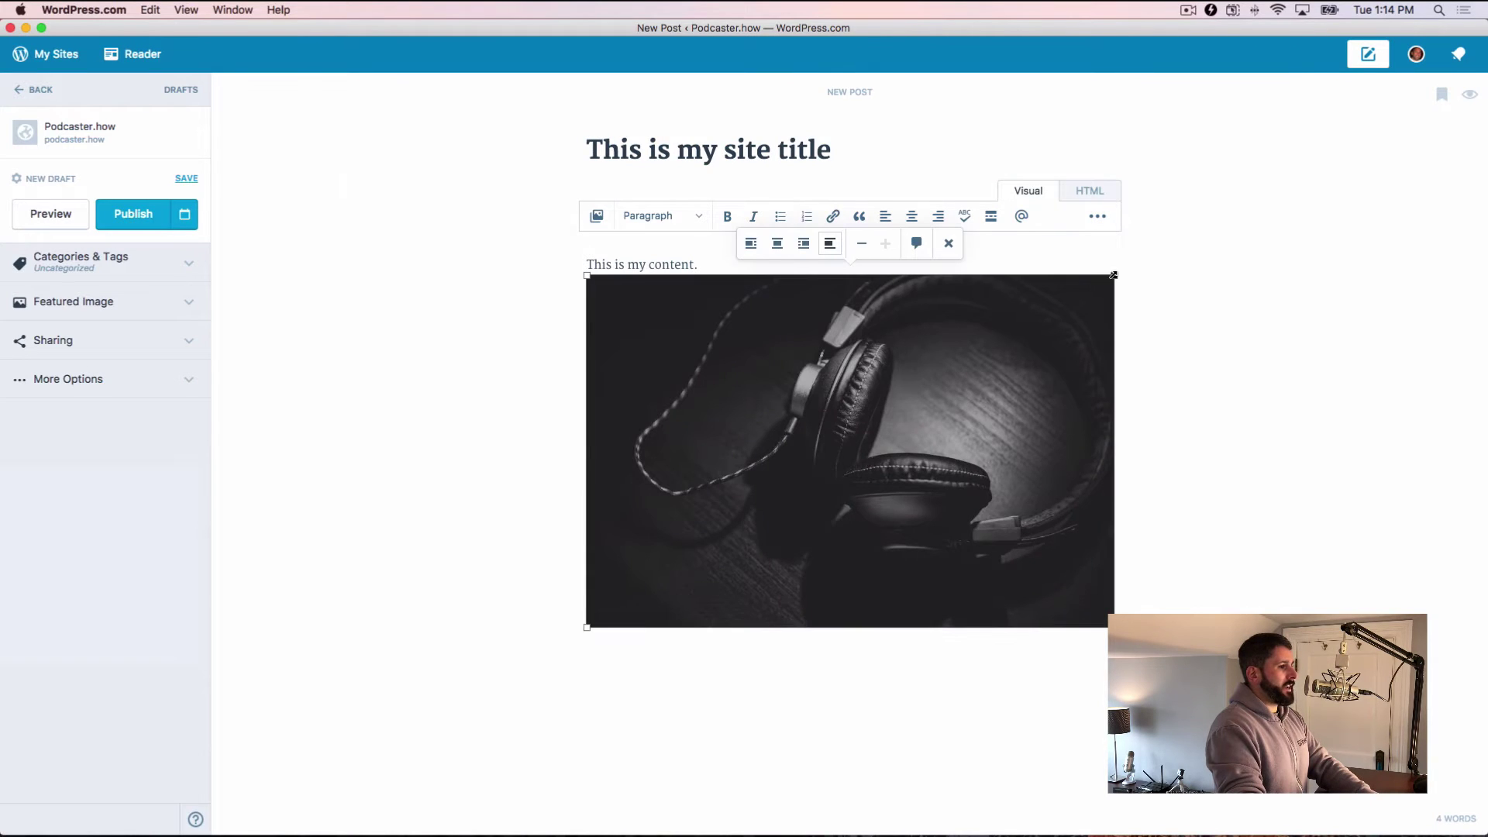
pyautogui.moveTo(1114, 276); pyautogui.dragTo(907, 415)
pyautogui.click(759, 491)
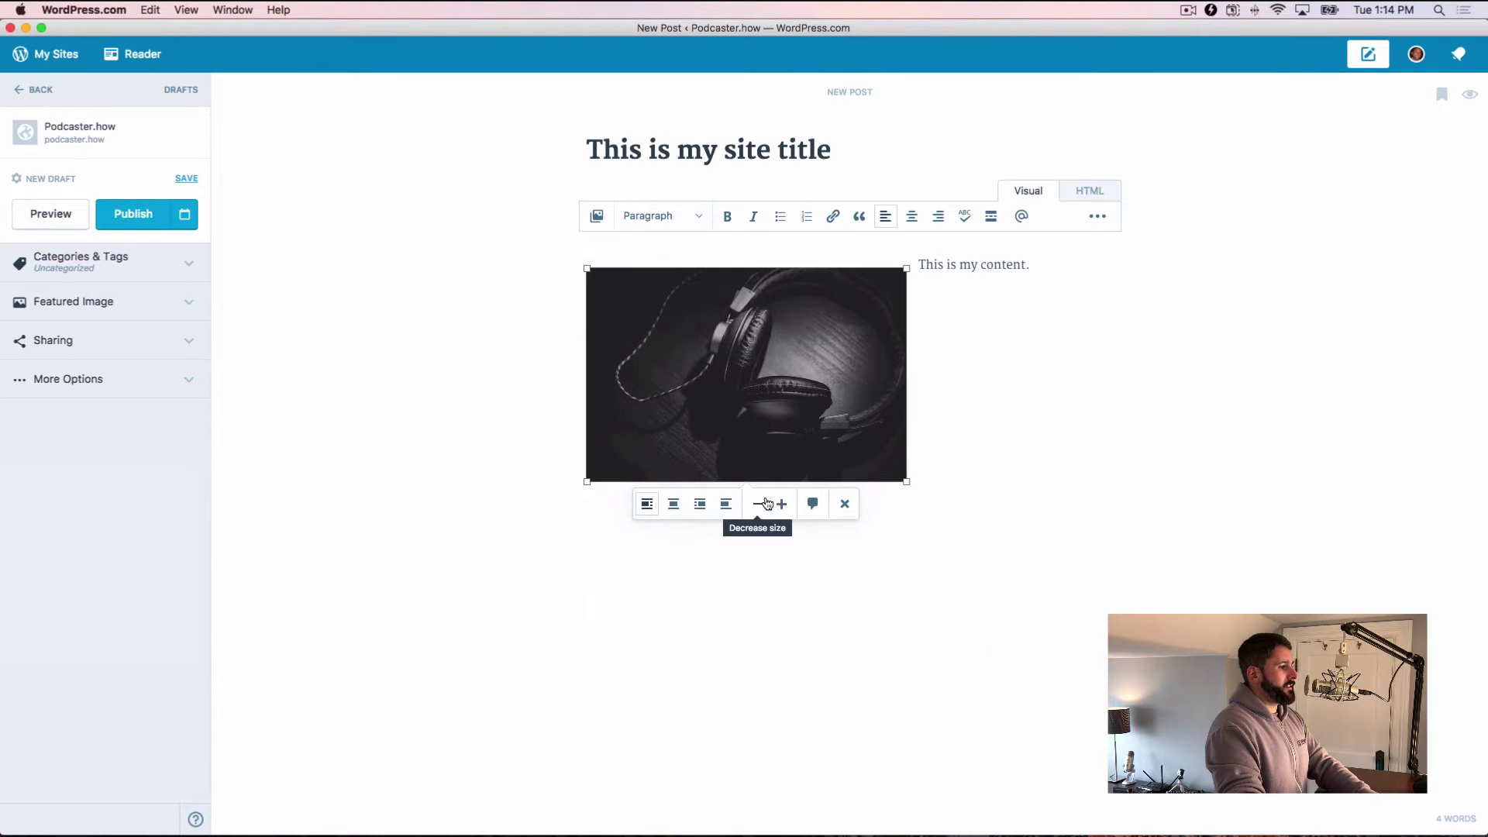
pyautogui.click(679, 505)
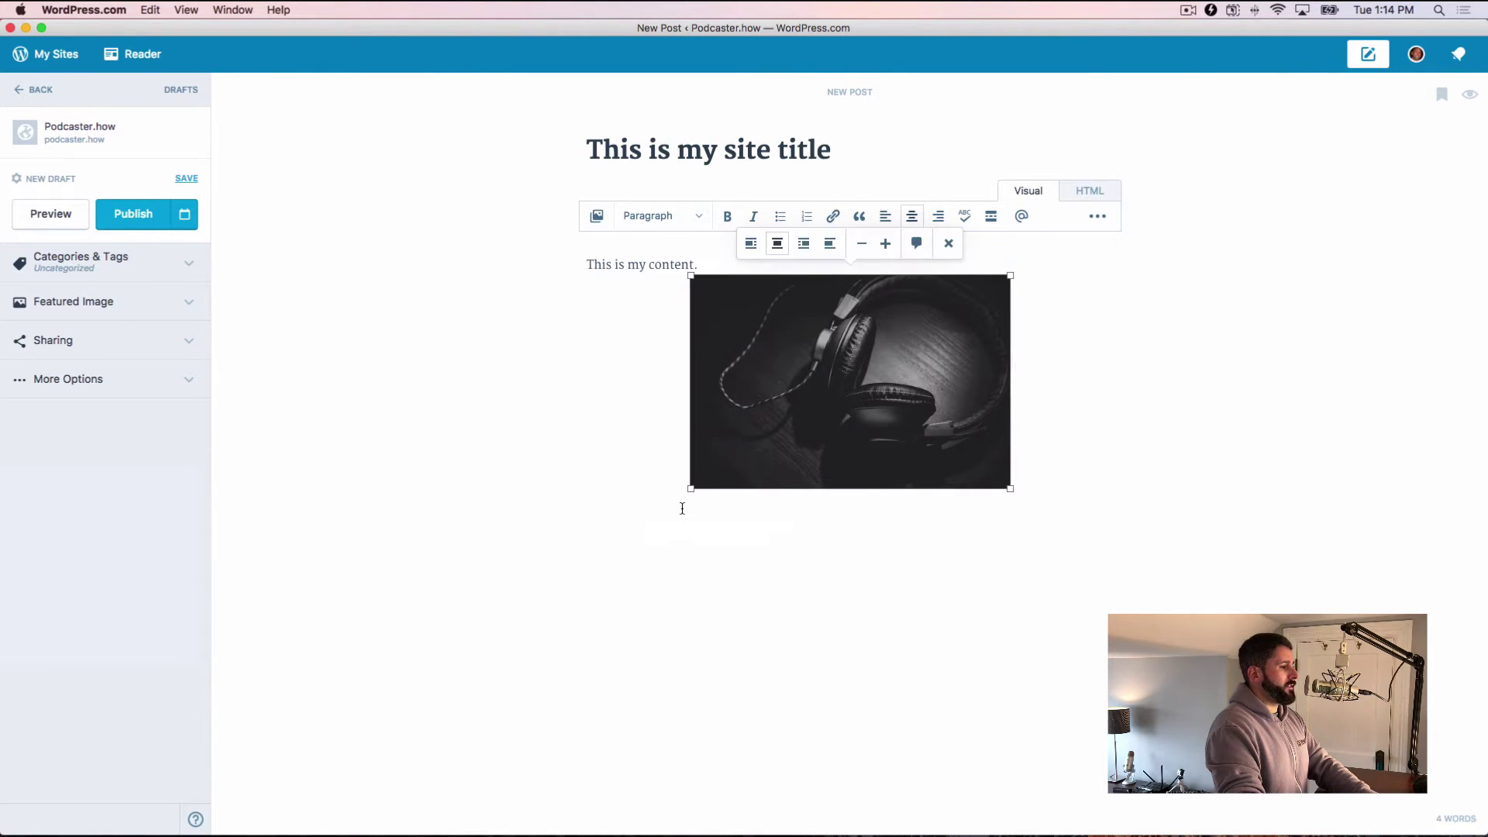
pyautogui.click(916, 243)
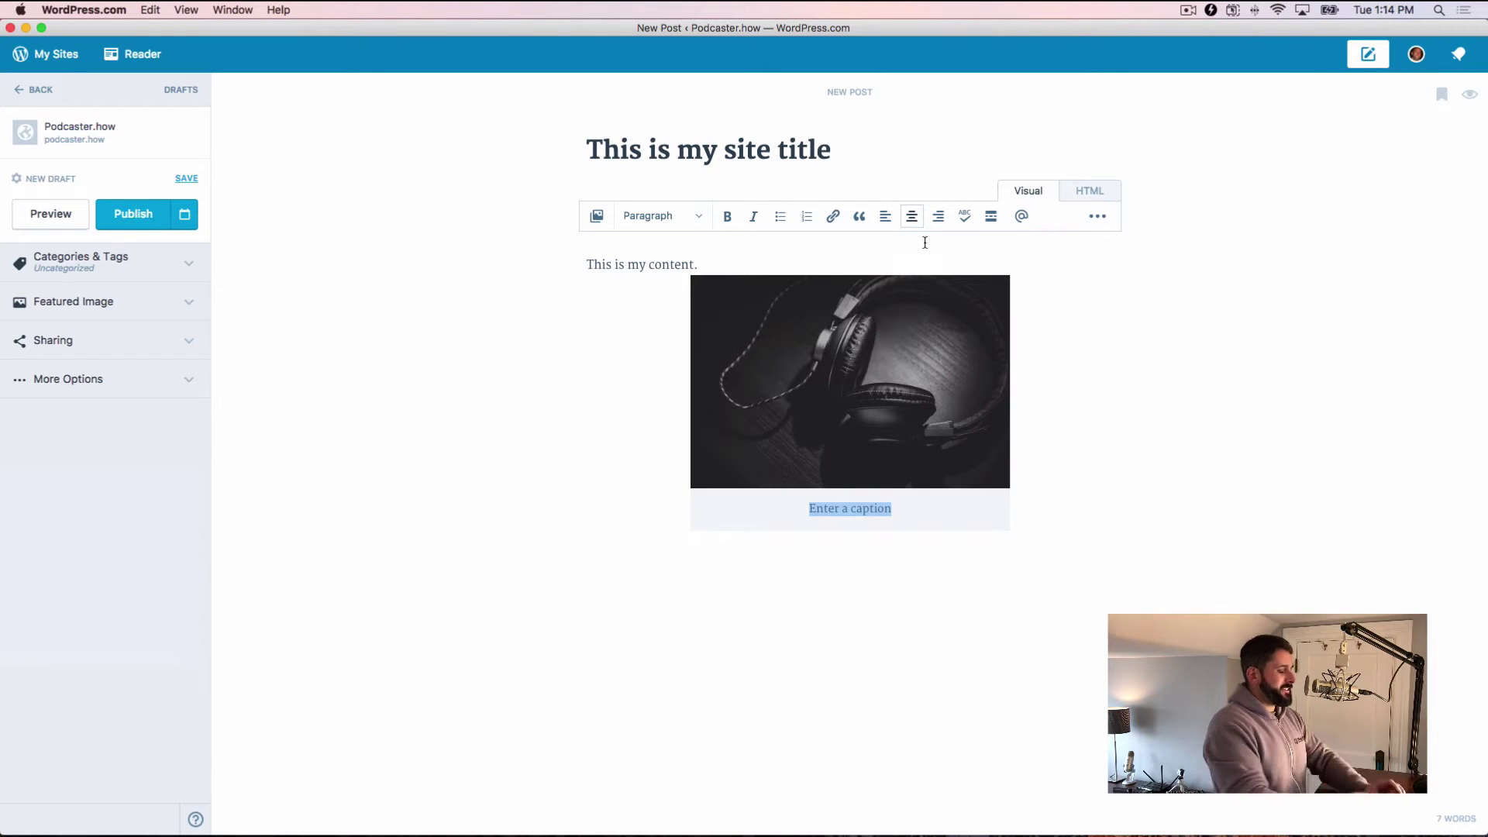
pyautogui.write('Hea')
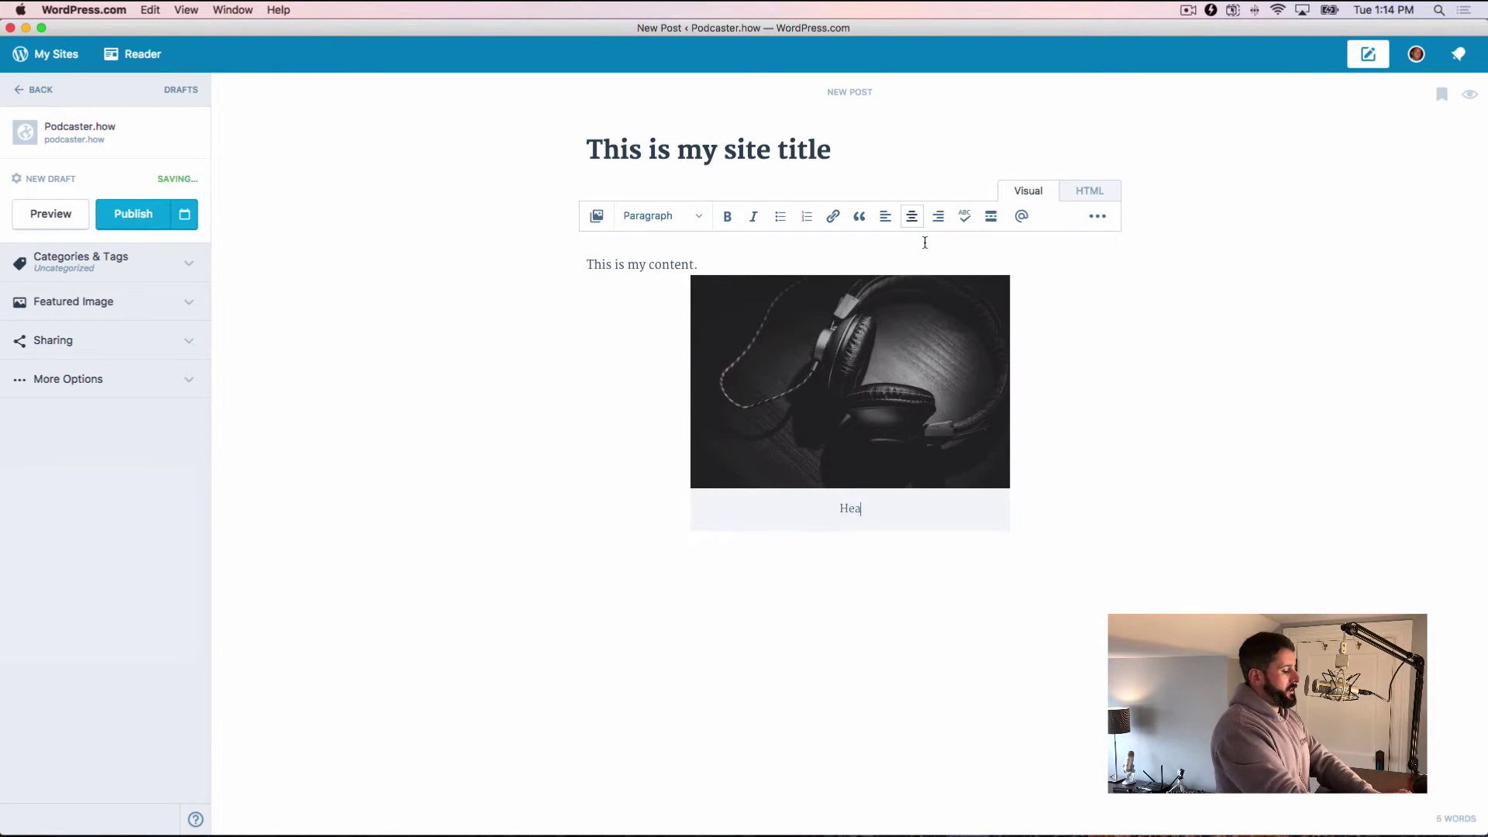
pyautogui.write('dphones')
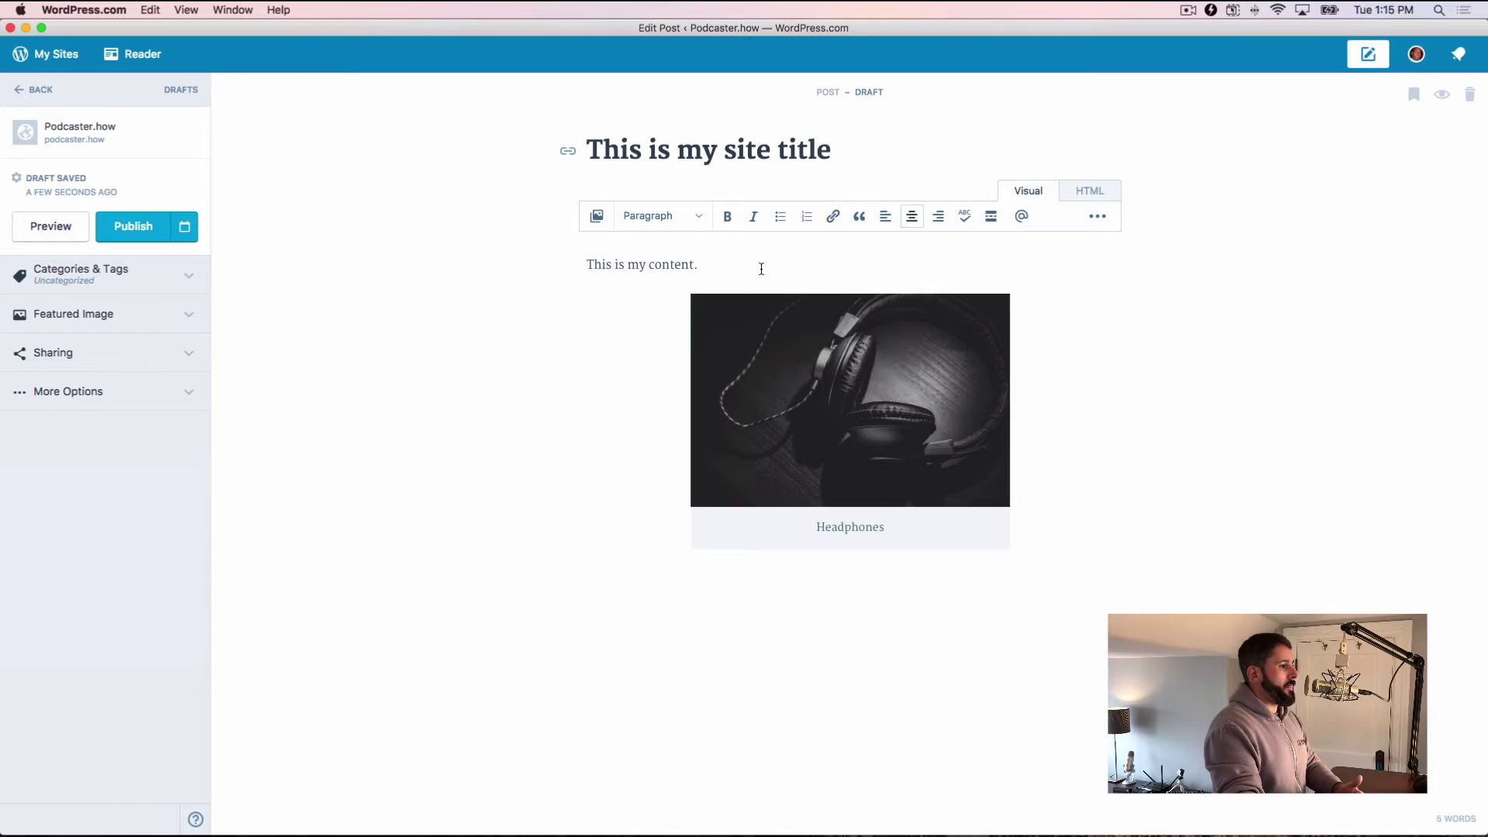
pyautogui.click(736, 267)
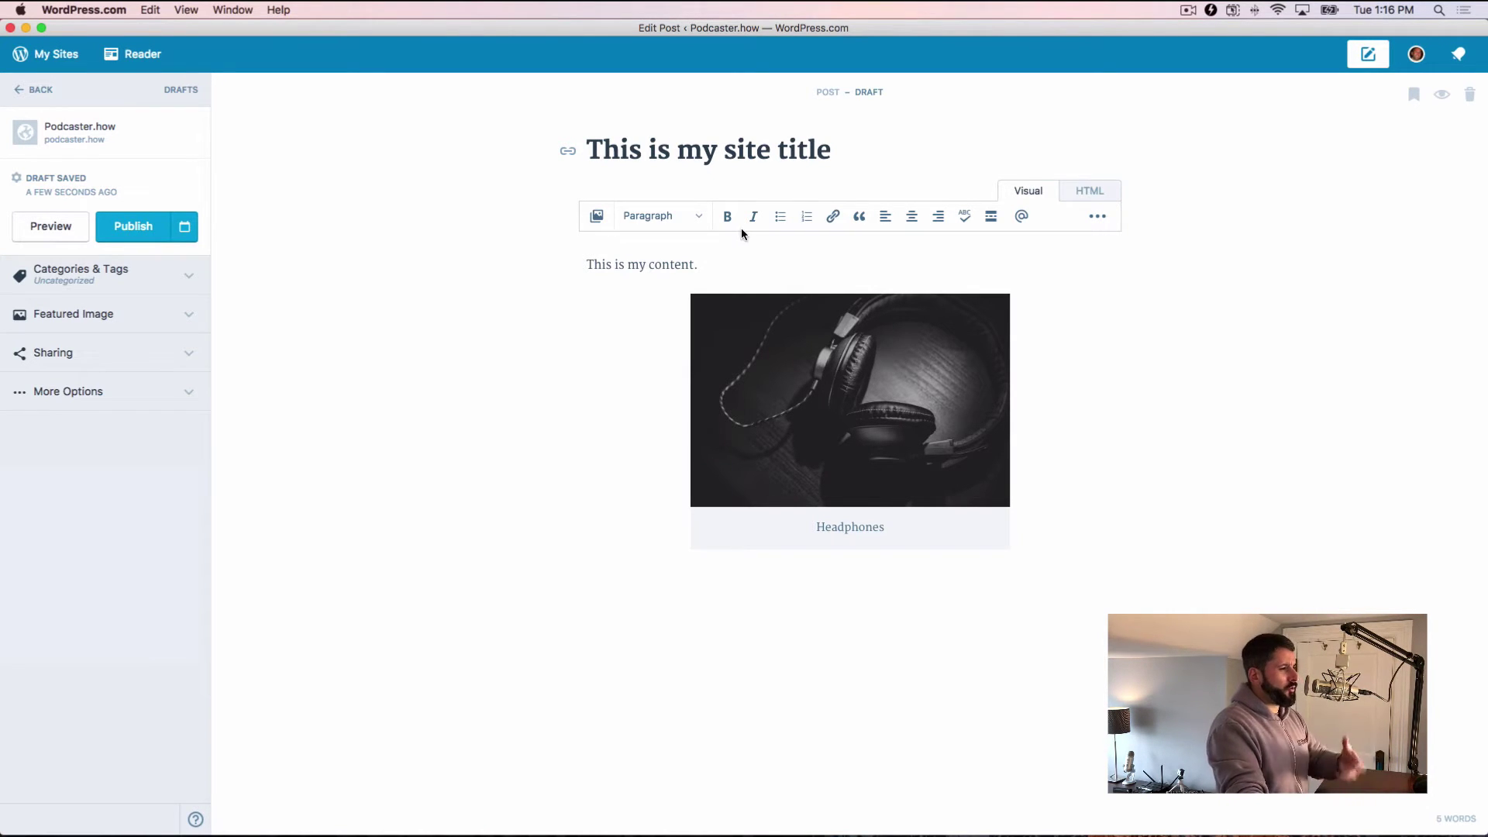
# Switch between HTML and Visual views and reveal the second row of formatting tools
pyautogui.click(1085, 193)
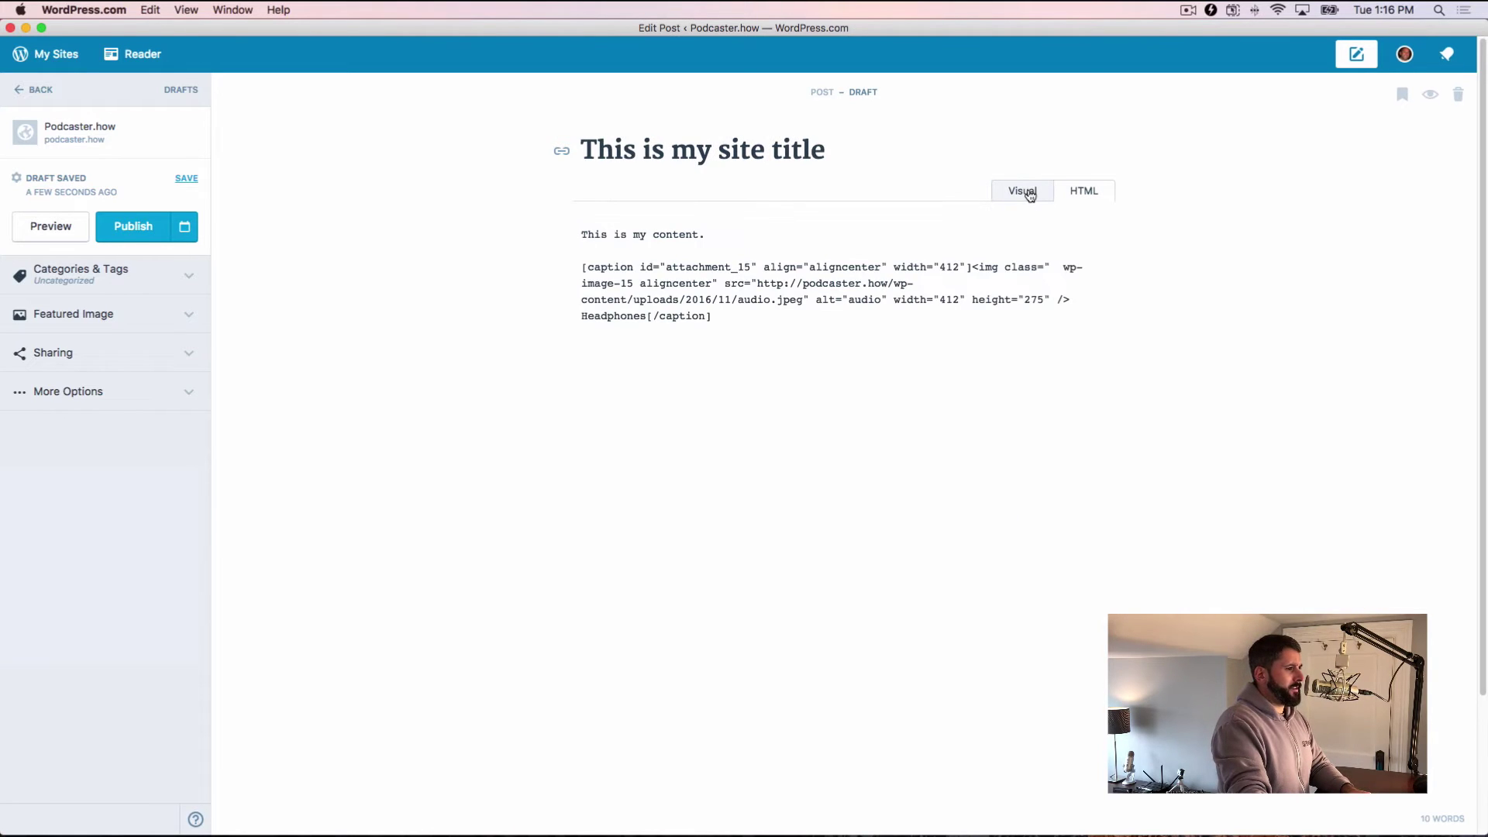
pyautogui.click(1028, 194)
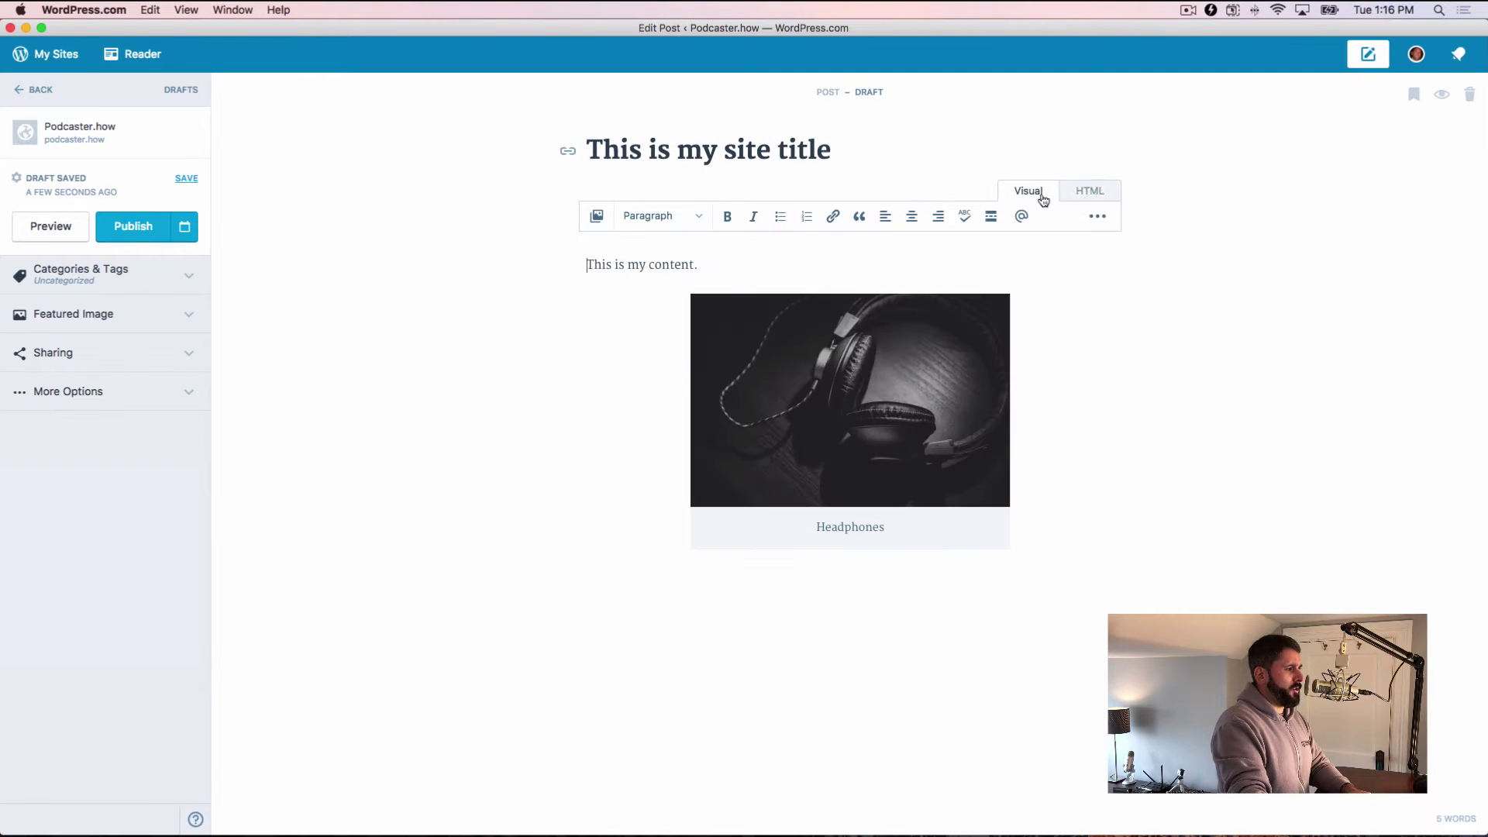
pyautogui.click(1107, 220)
pyautogui.click(1088, 193)
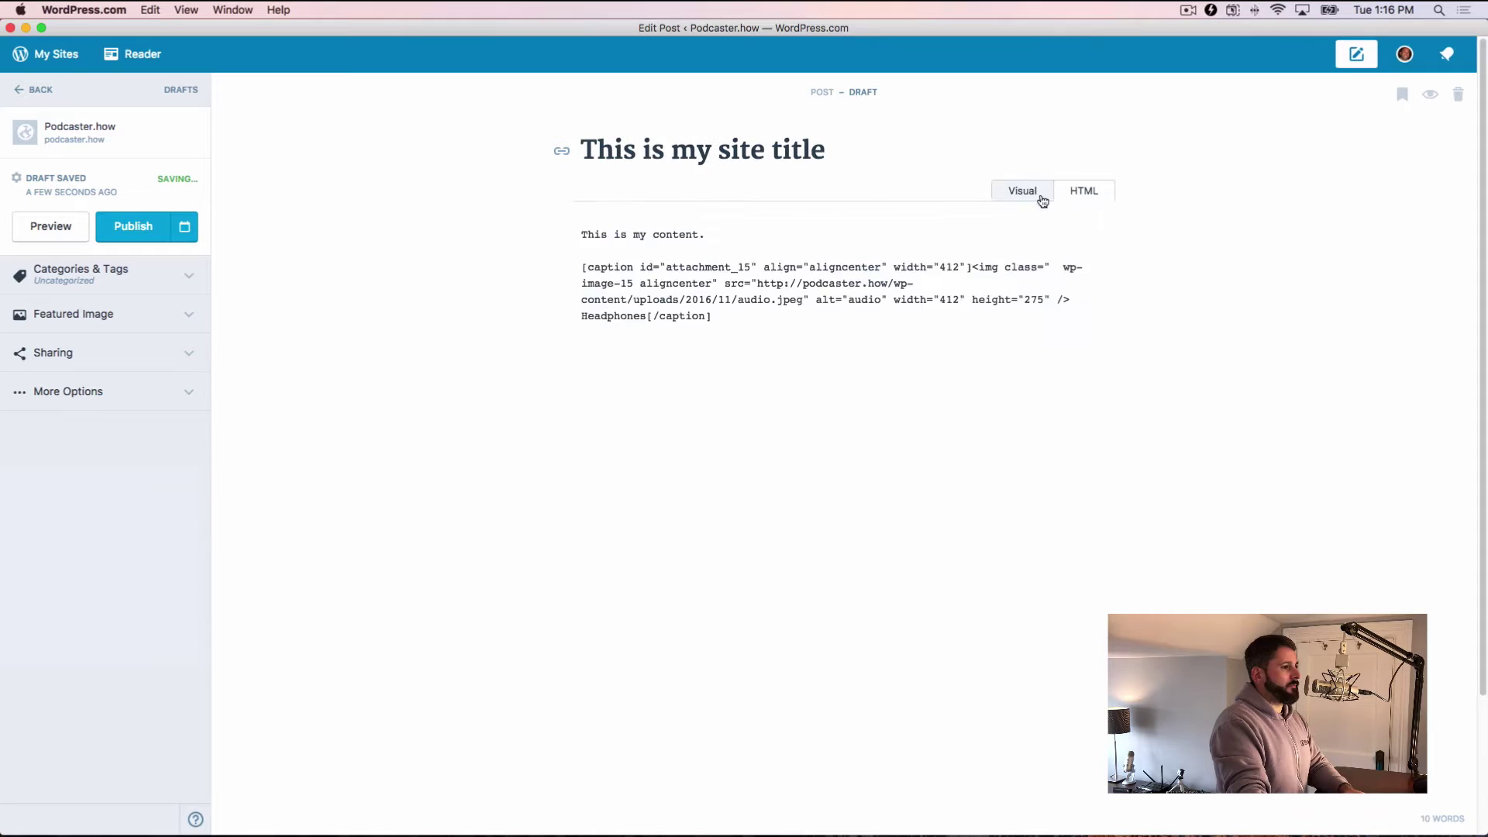
pyautogui.click(1041, 199)
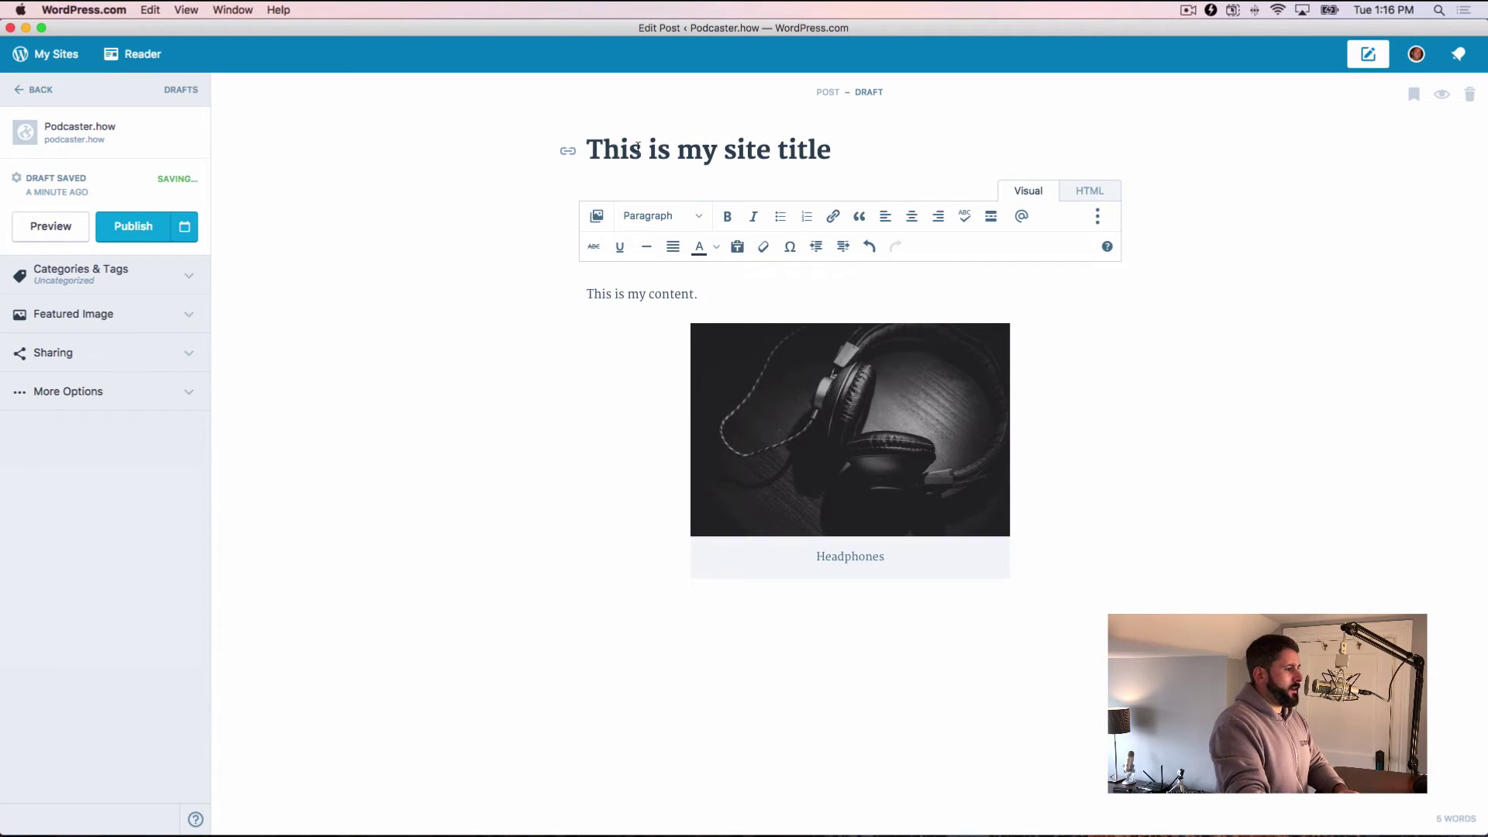
# Check the post's permalink, then preview the draft in Chrome
pyautogui.click(567, 151)
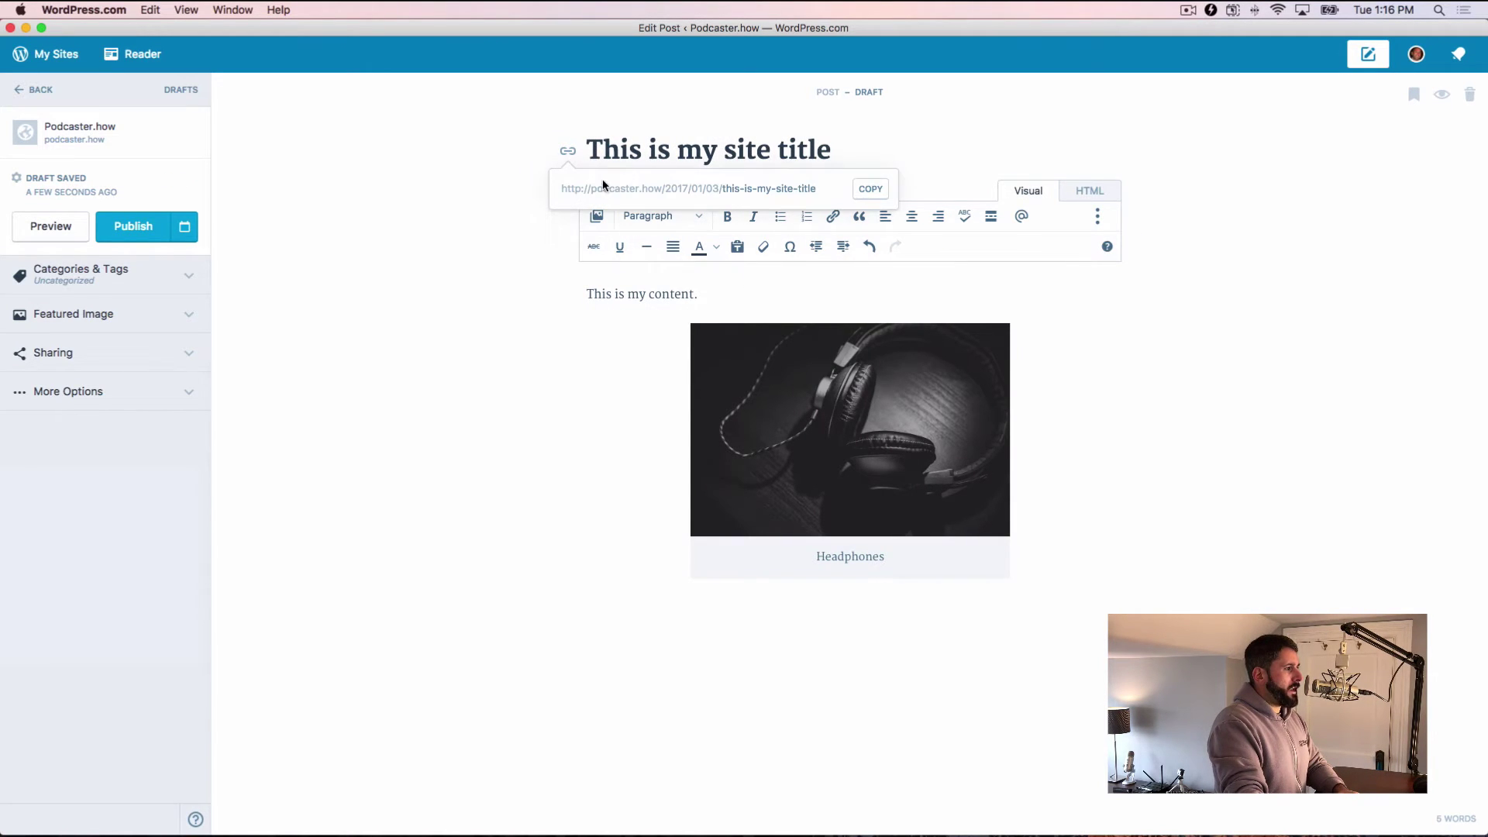
pyautogui.click(913, 144)
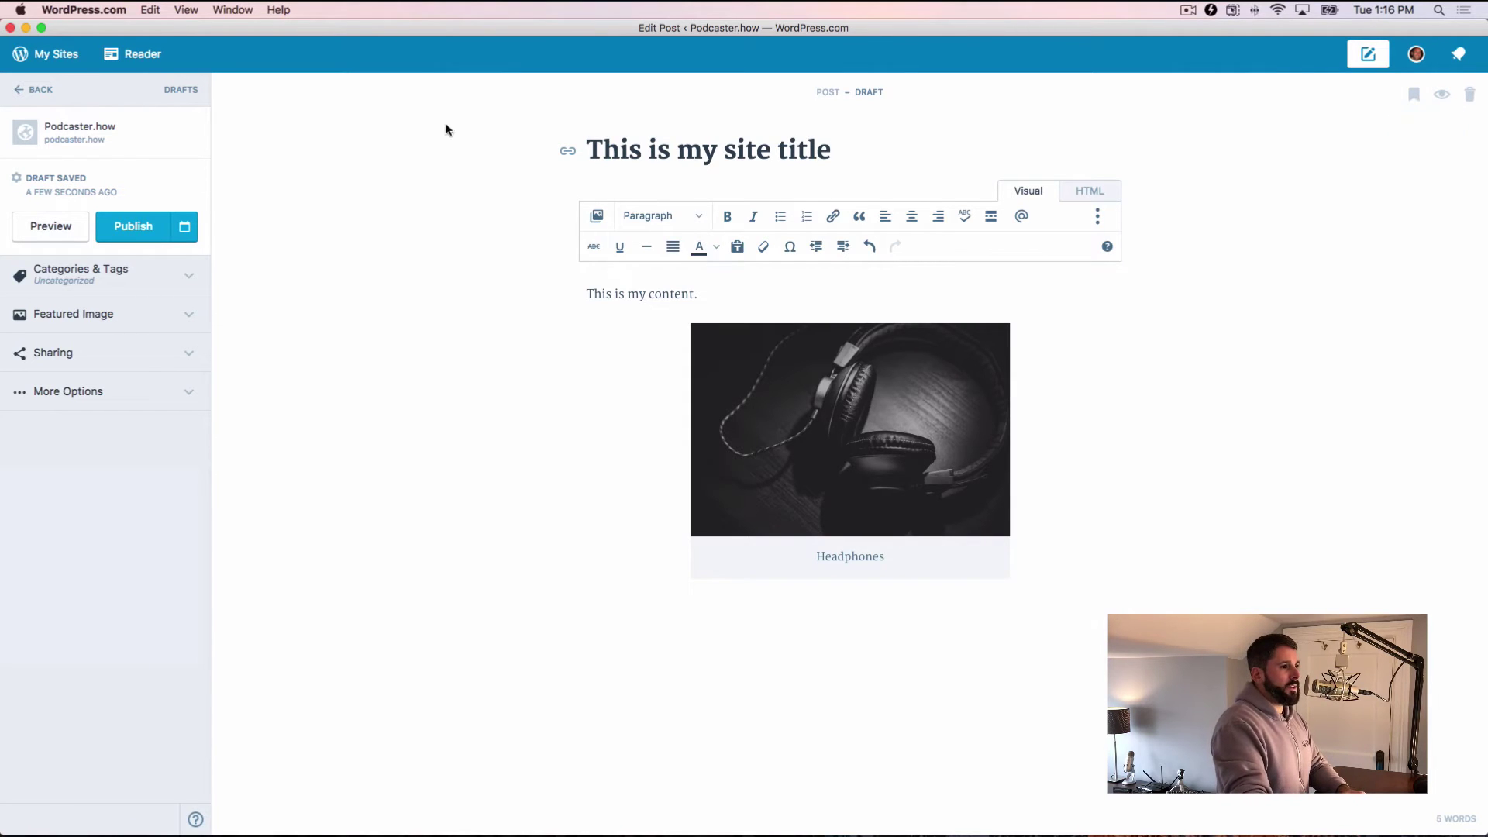
pyautogui.click(43, 228)
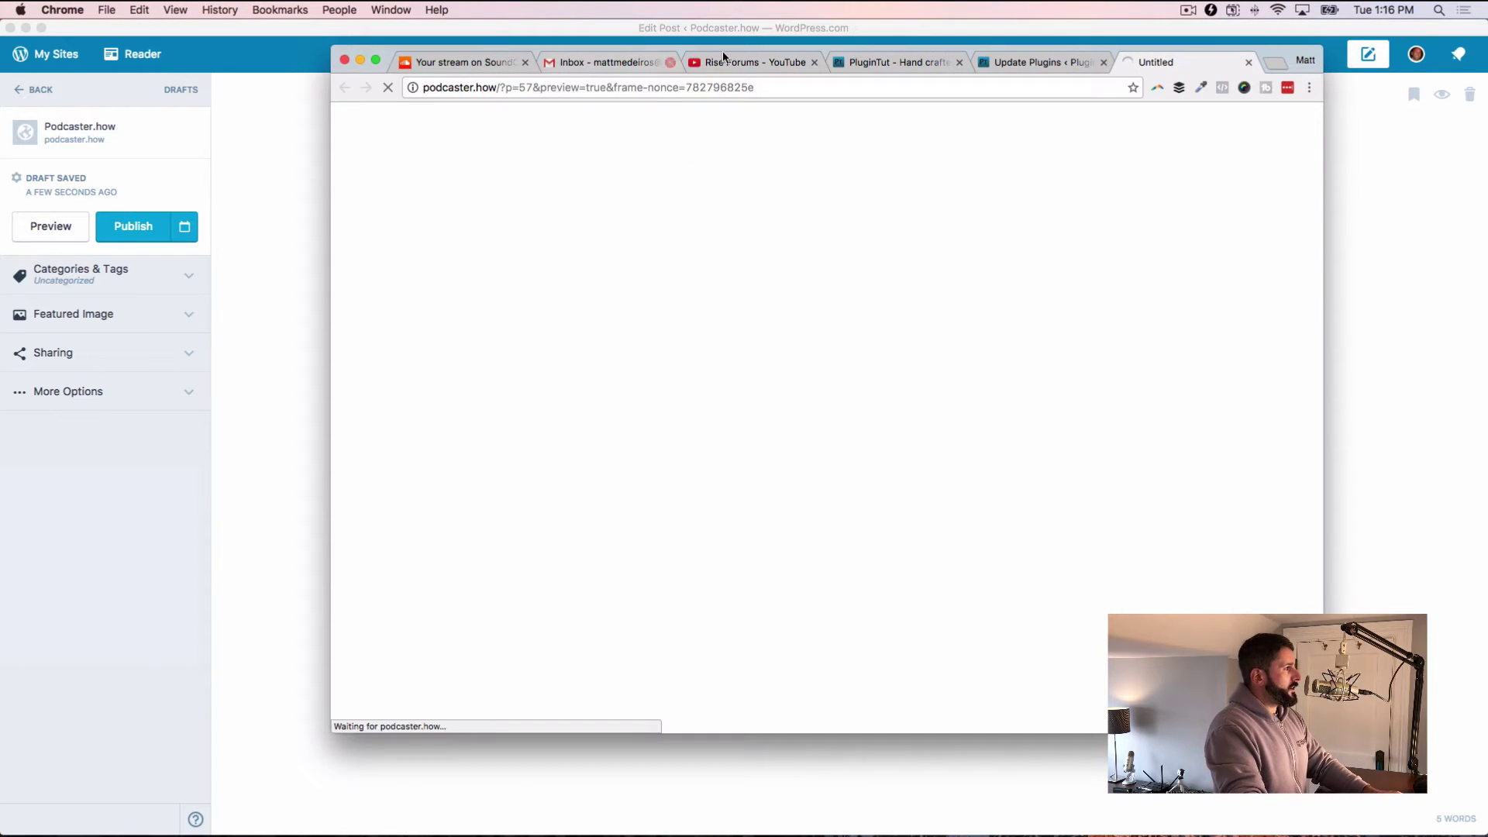
# Move the Chrome window aside to see the rendered preview, then bring the editor forward
pyautogui.moveTo(957, 47); pyautogui.dragTo(869, 67)
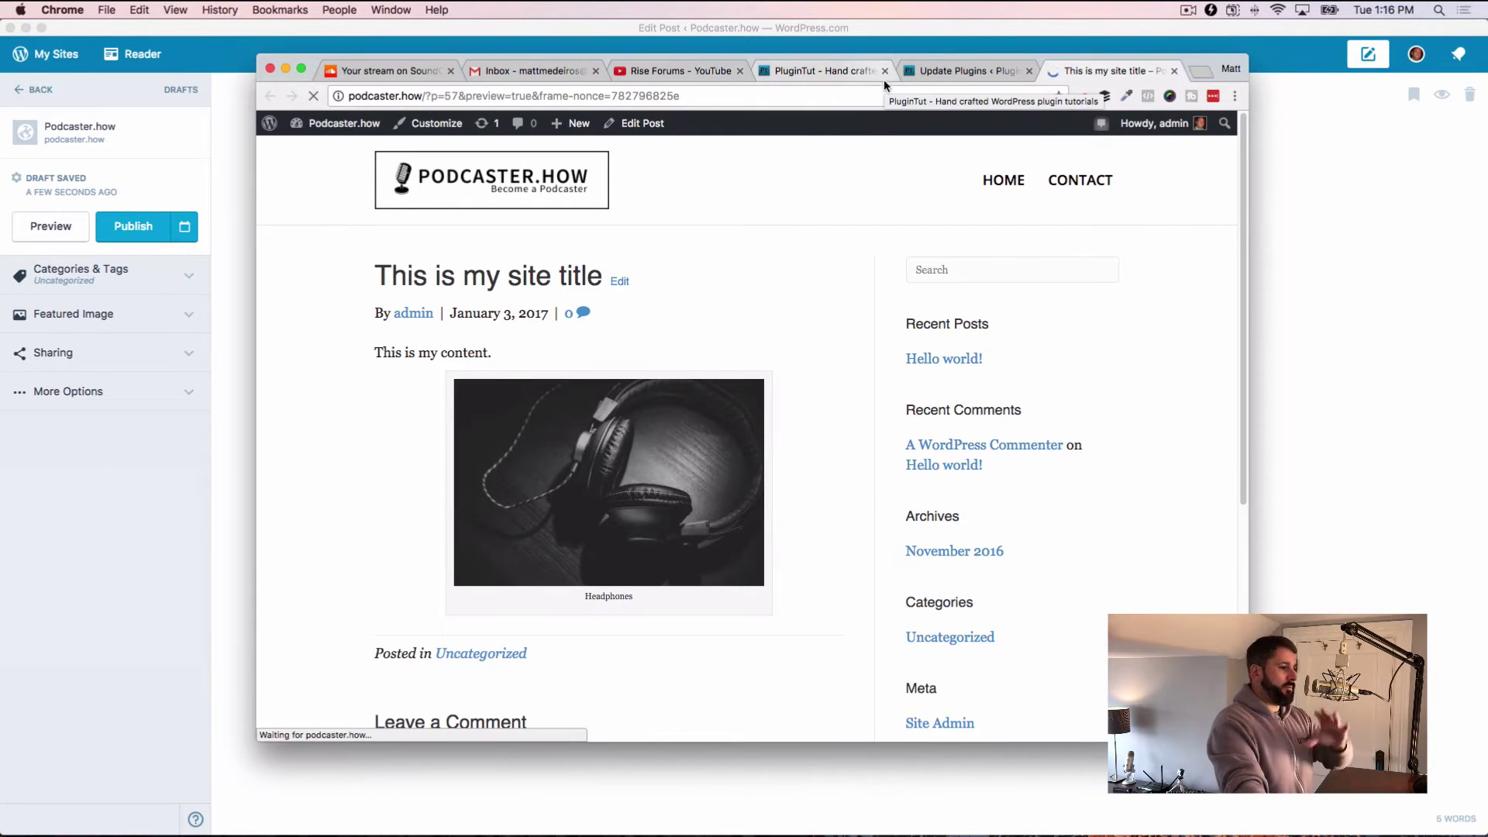
pyautogui.click(1303, 229)
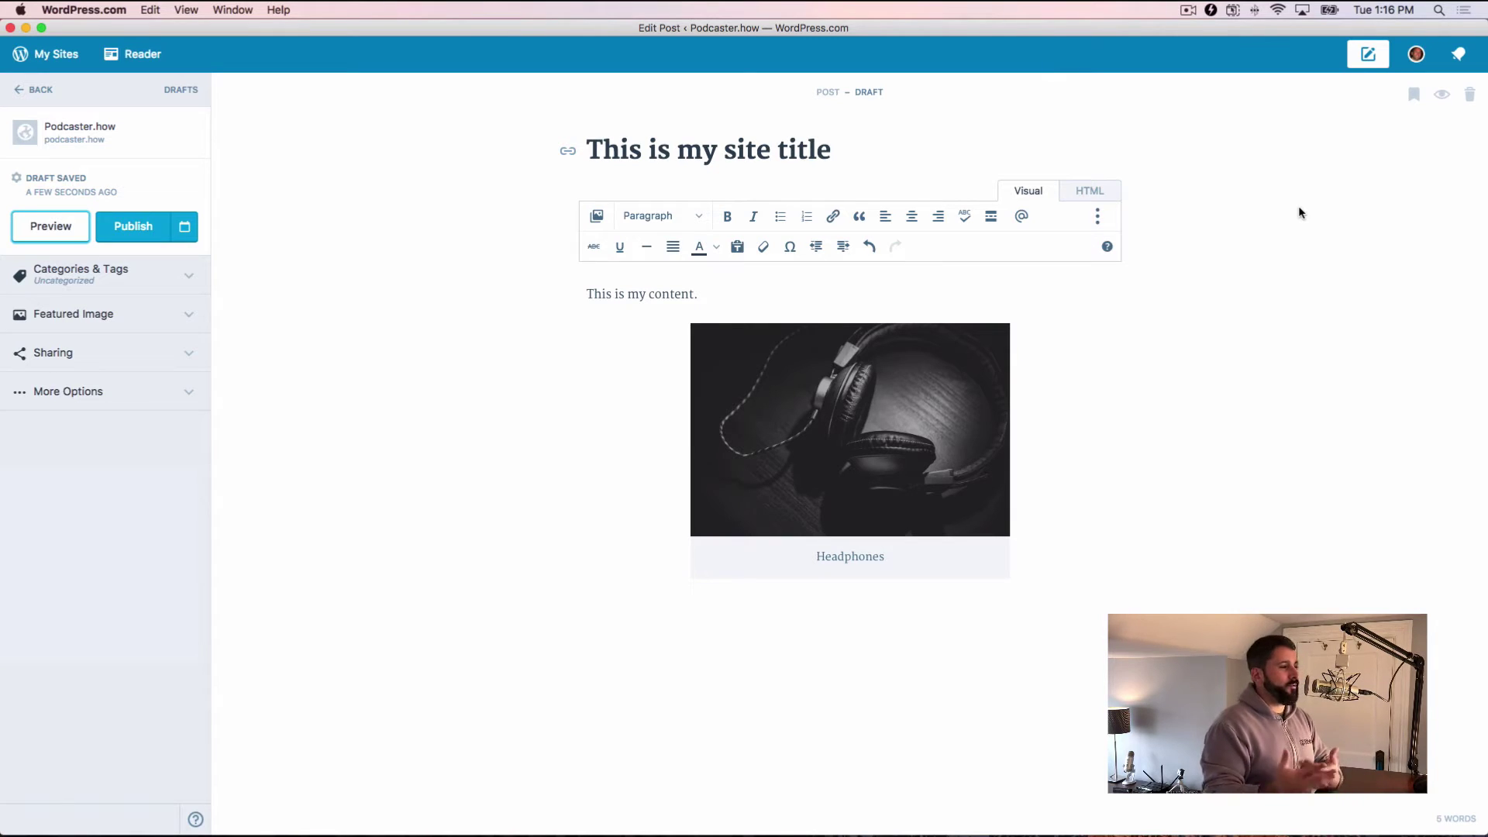
# Expand Categories & Tags, Featured Image, Sharing and More Options, then show the publish scheduling calendar
pyautogui.click(153, 281)
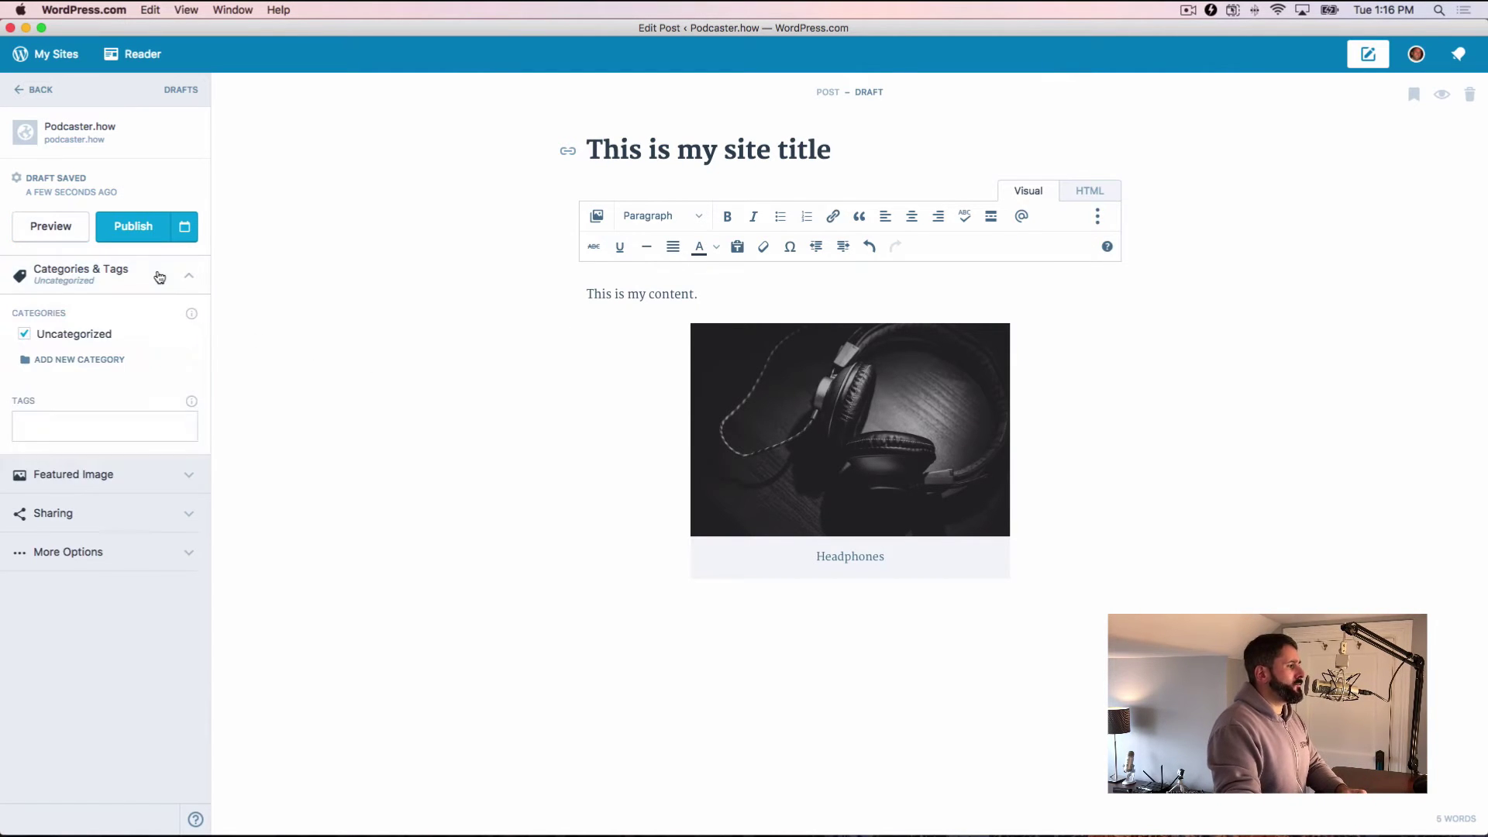
pyautogui.click(140, 470)
pyautogui.click(166, 643)
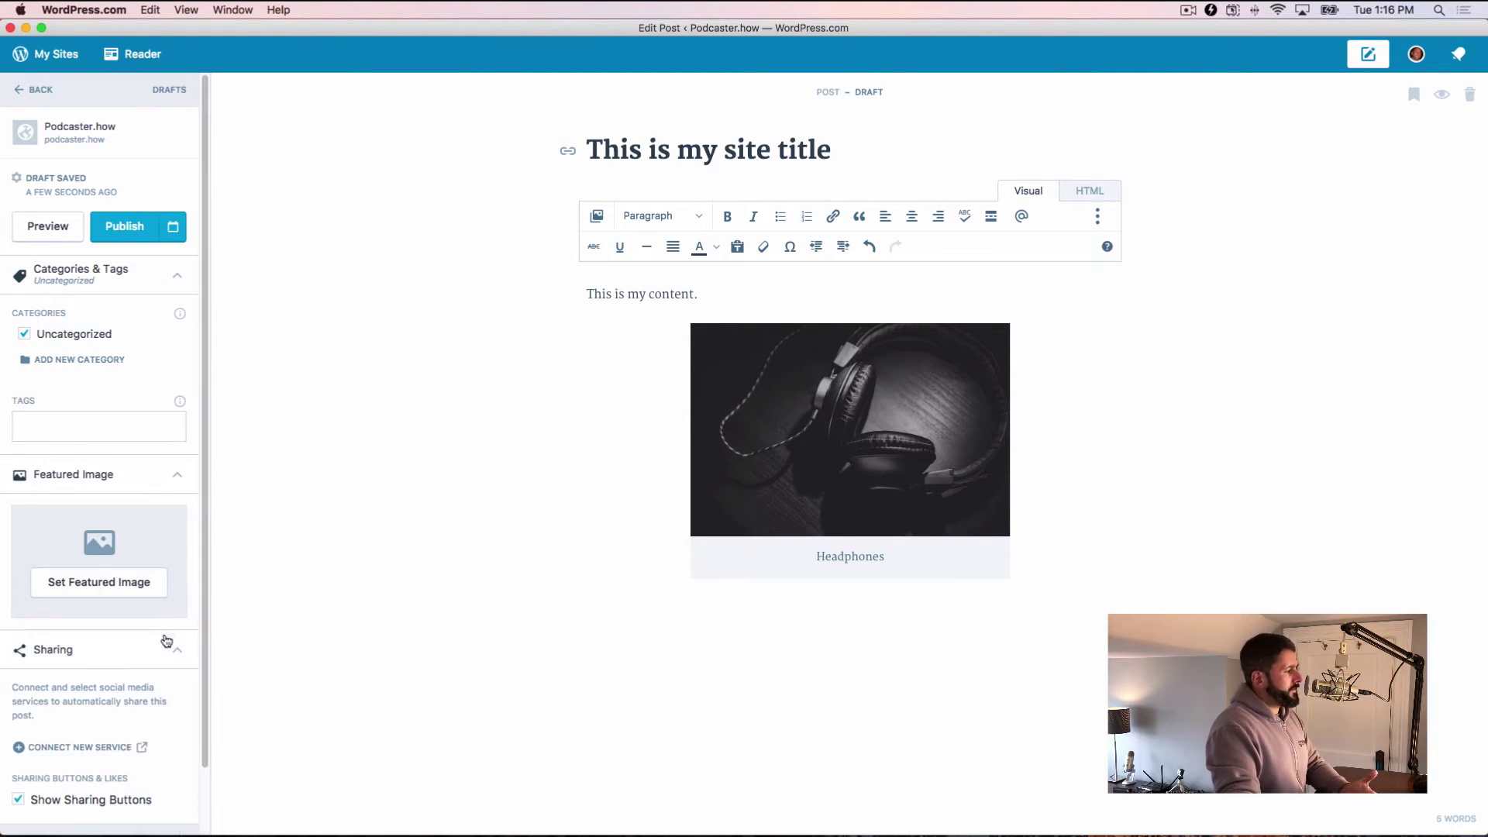
pyautogui.scroll(-2, 175, 642)
pyautogui.click(125, 776)
pyautogui.scroll(-4, 93, 659)
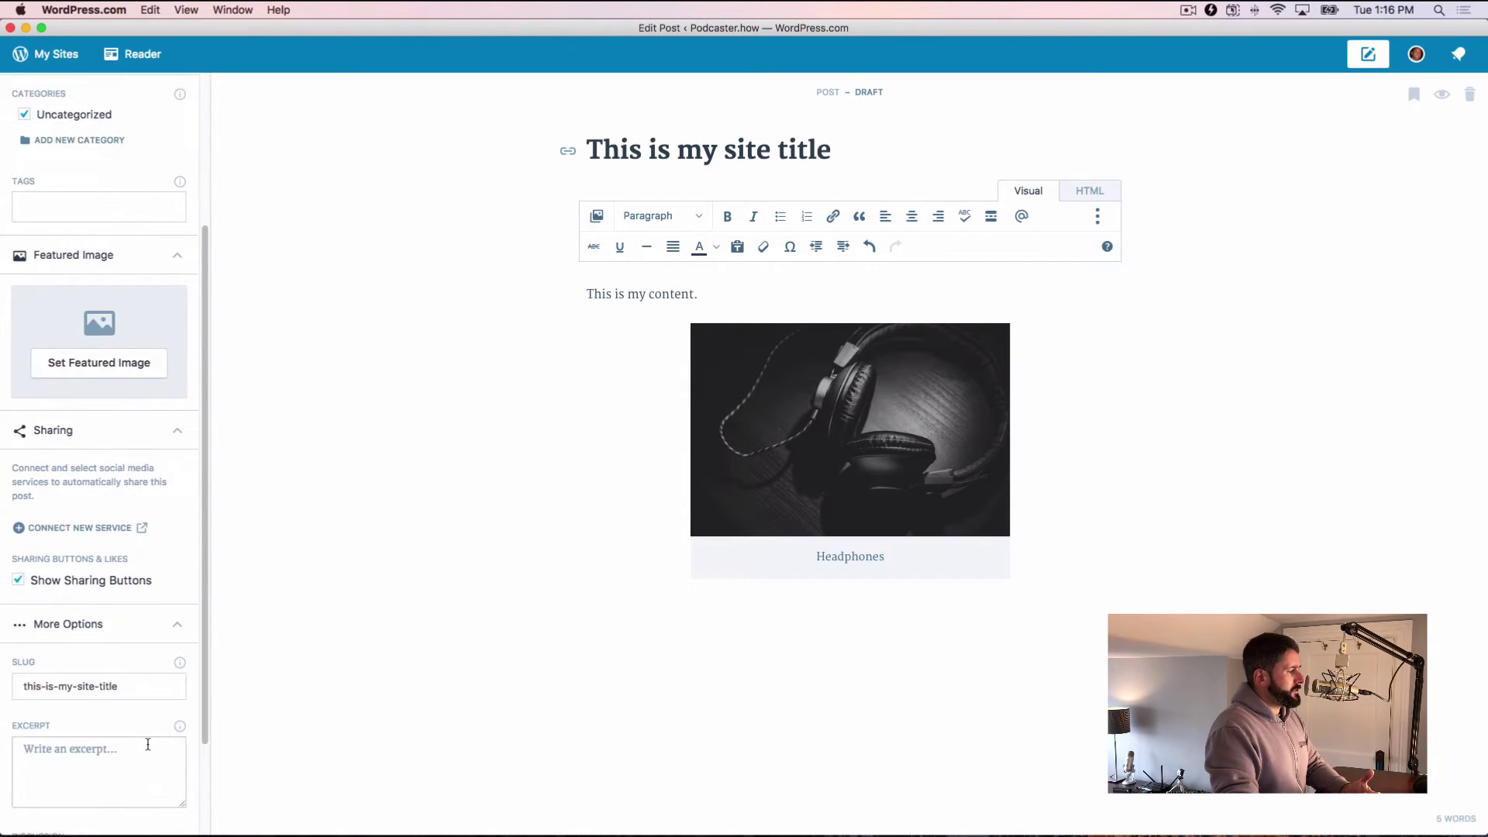
pyautogui.click(133, 672)
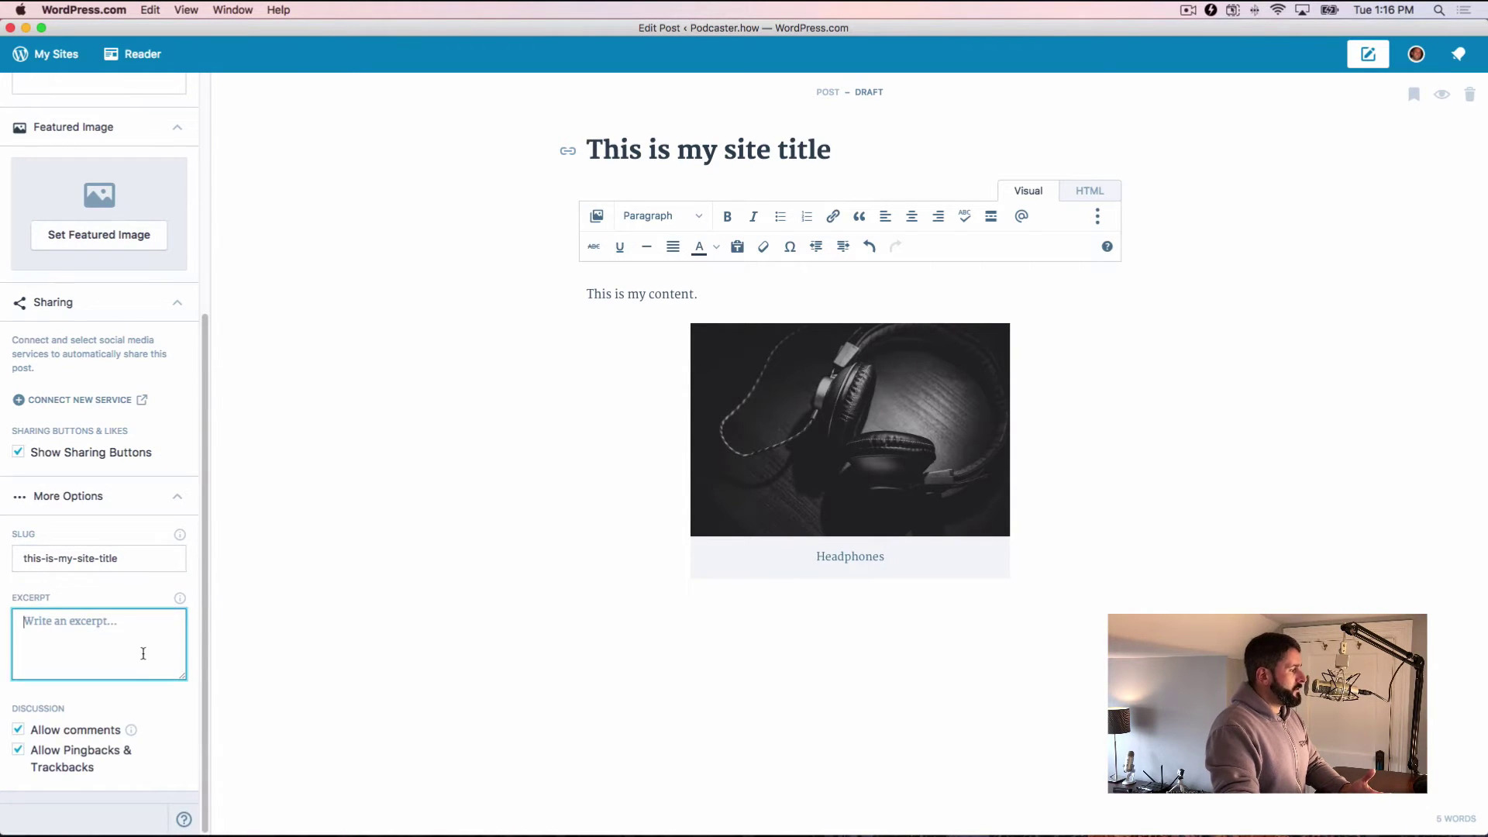
pyautogui.scroll(5, 146, 655)
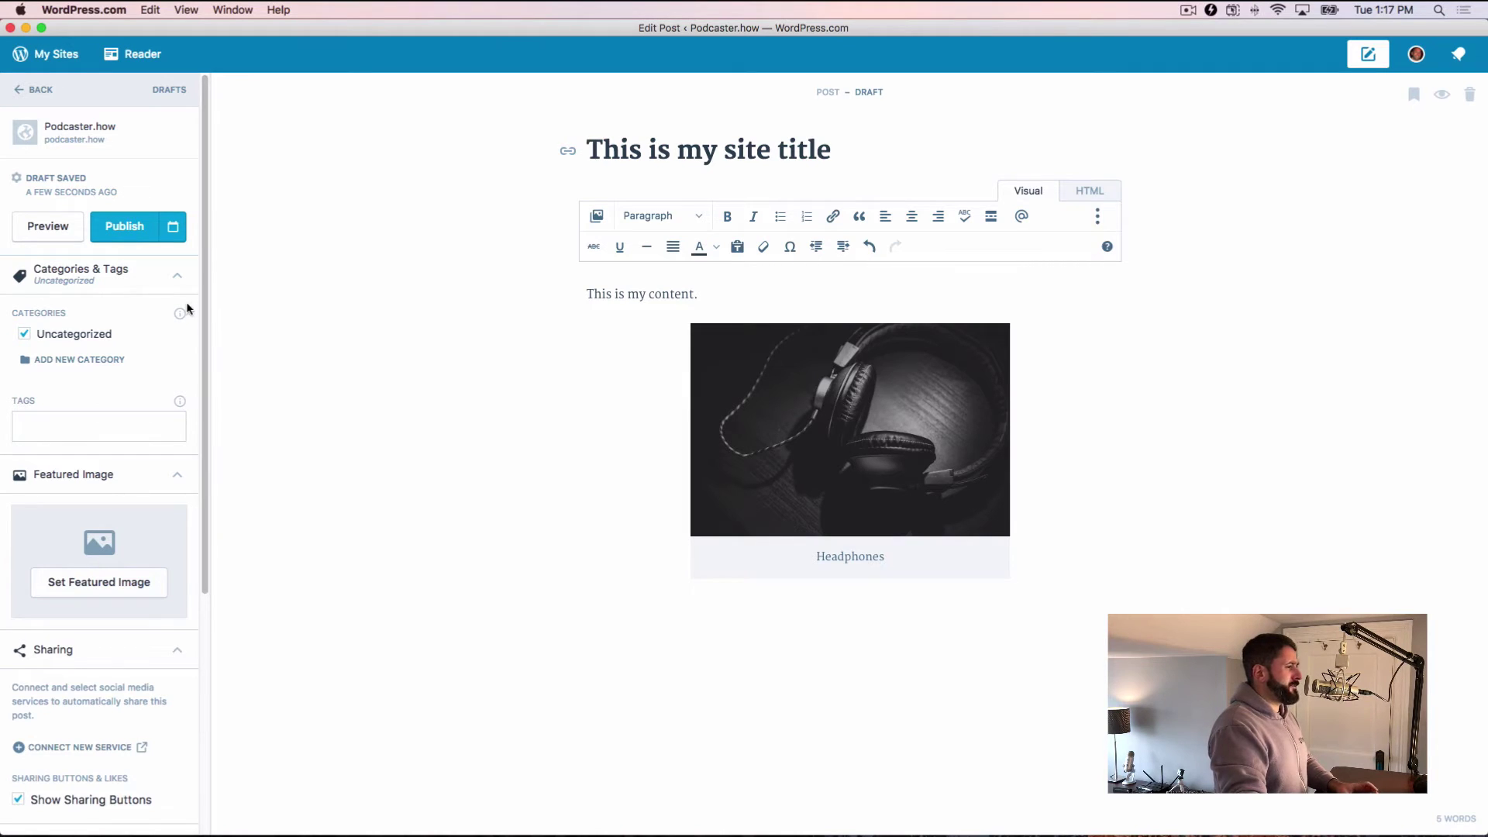
pyautogui.click(175, 228)
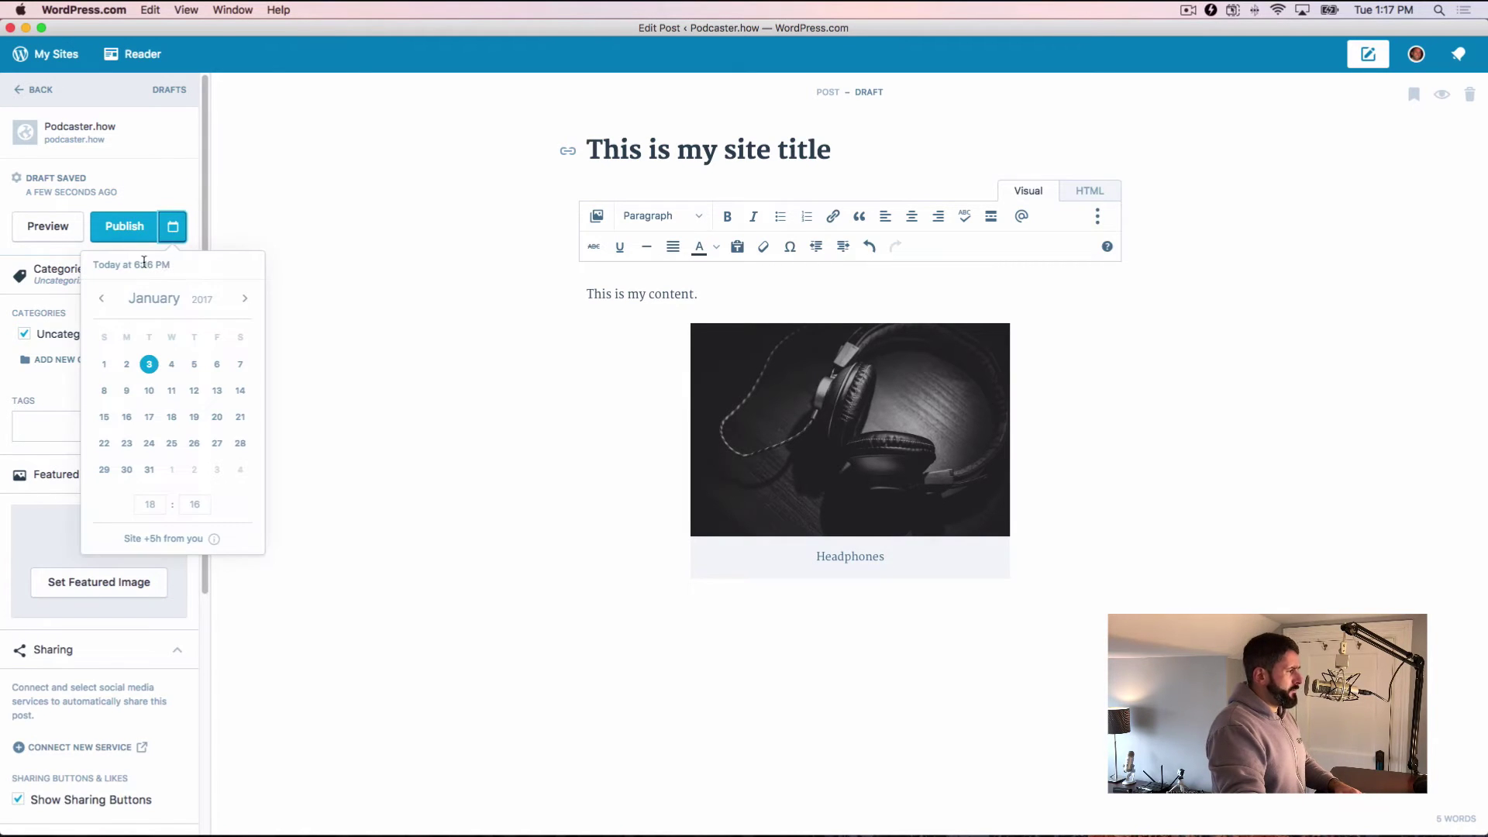
# Close the publish date and time picker
pyautogui.click(174, 227)
pyautogui.click(174, 226)
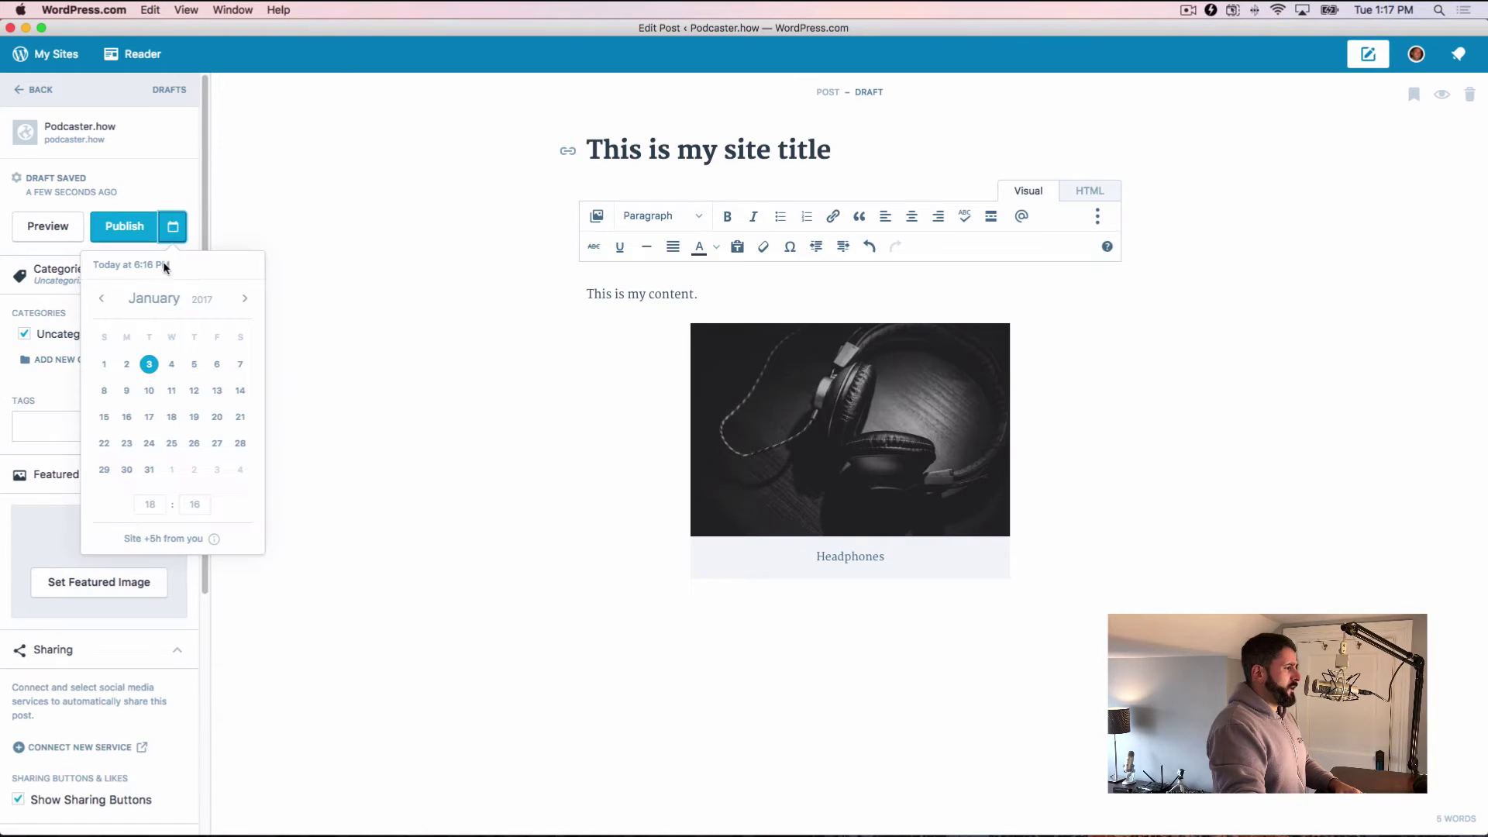
pyautogui.click(379, 323)
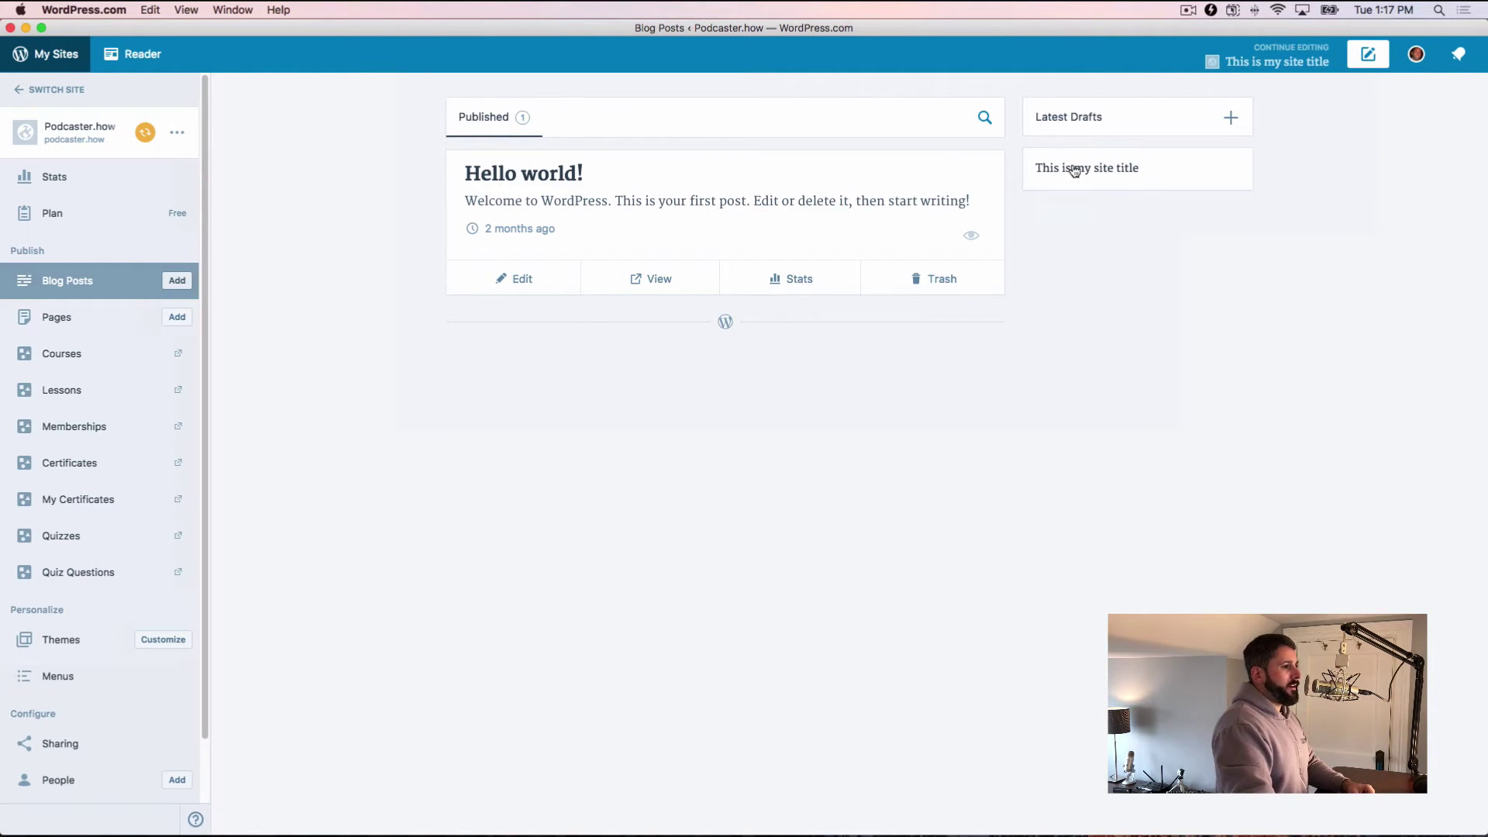
# Start a new draft from Latest Drafts, back out, then open the Courses admin page in Chrome
pyautogui.click(1232, 120)
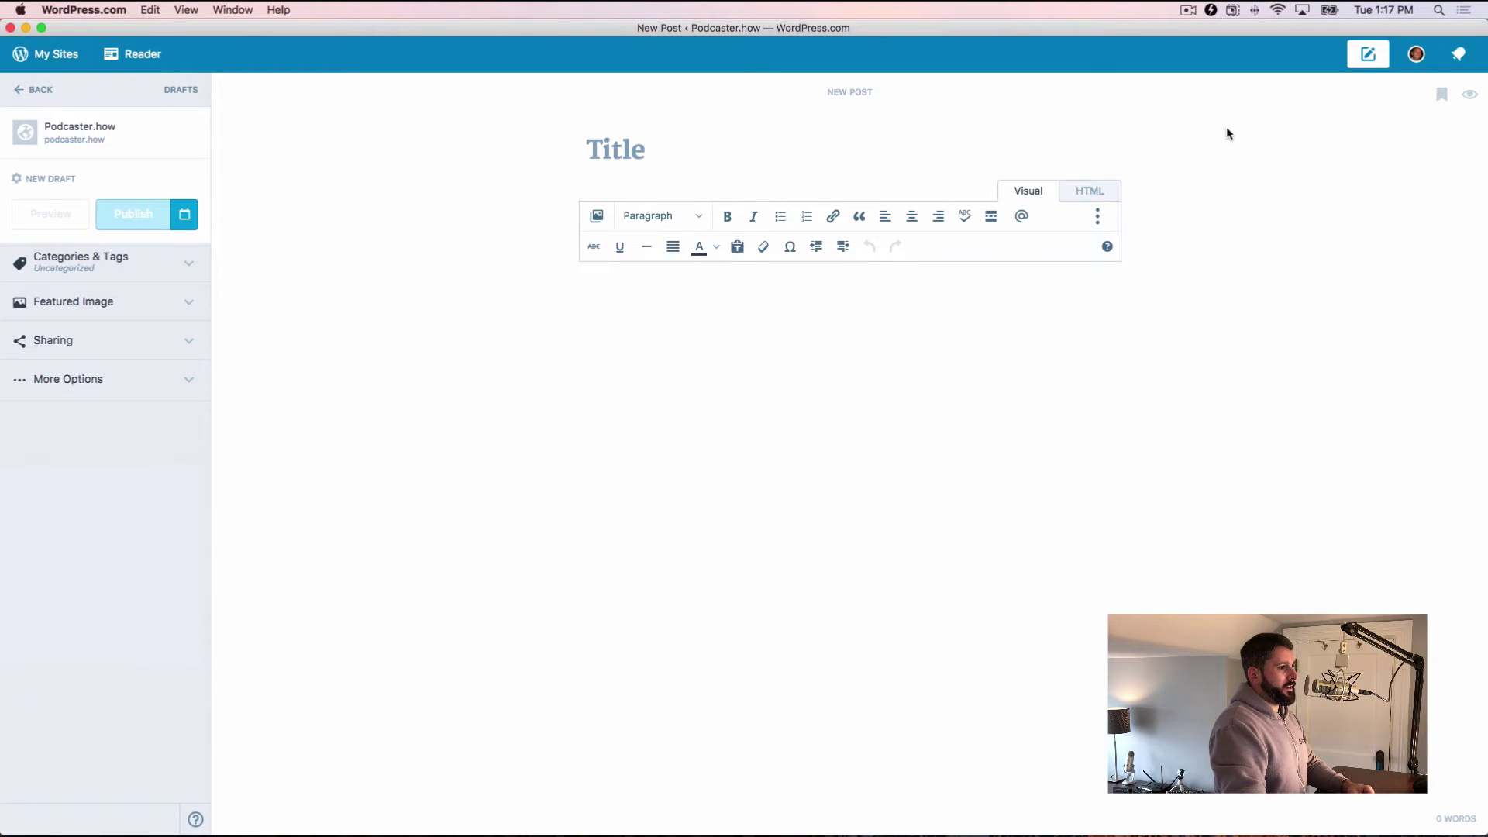
pyautogui.click(36, 93)
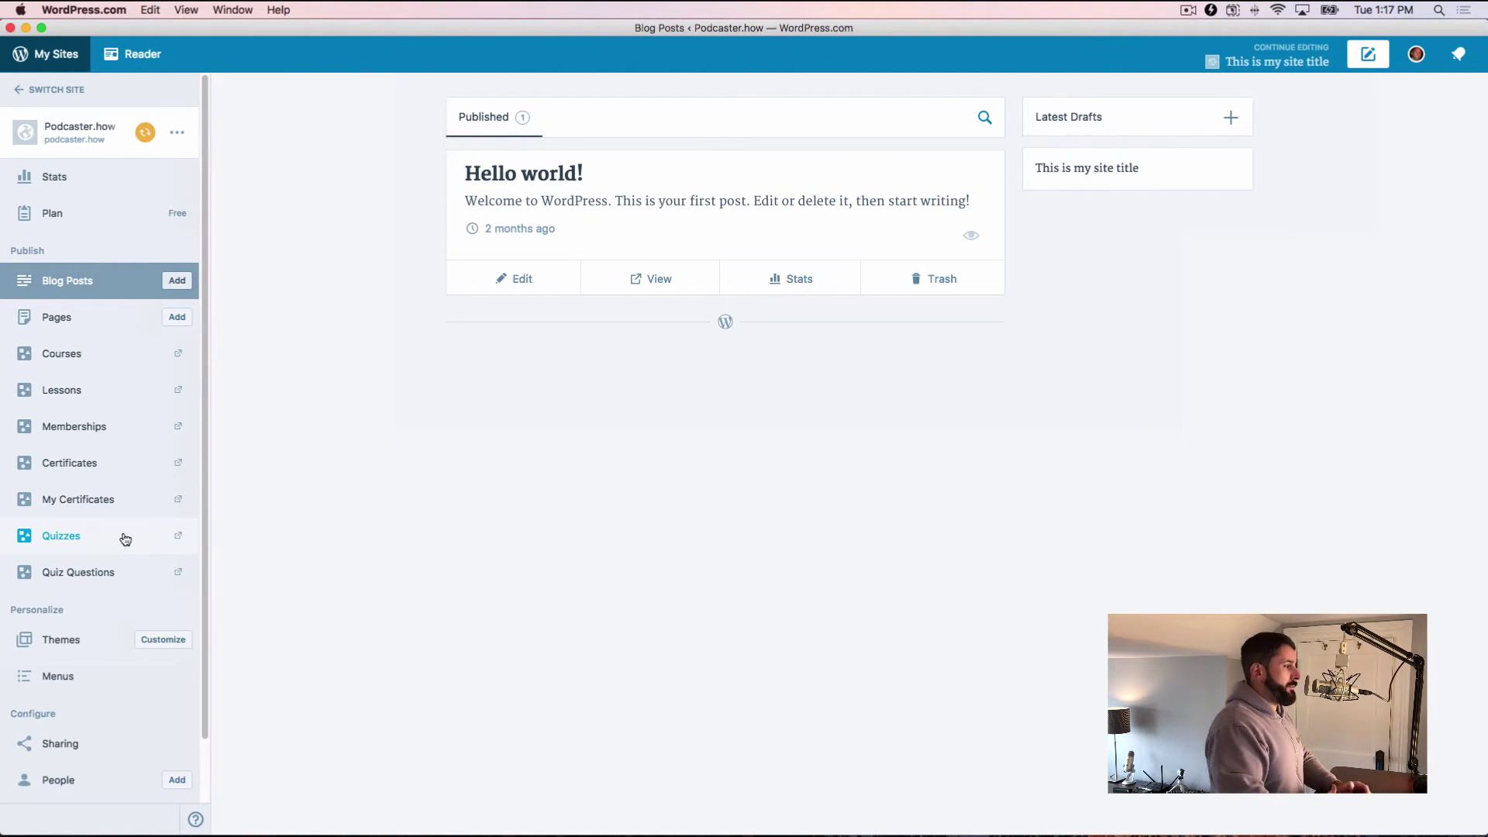
pyautogui.click(165, 356)
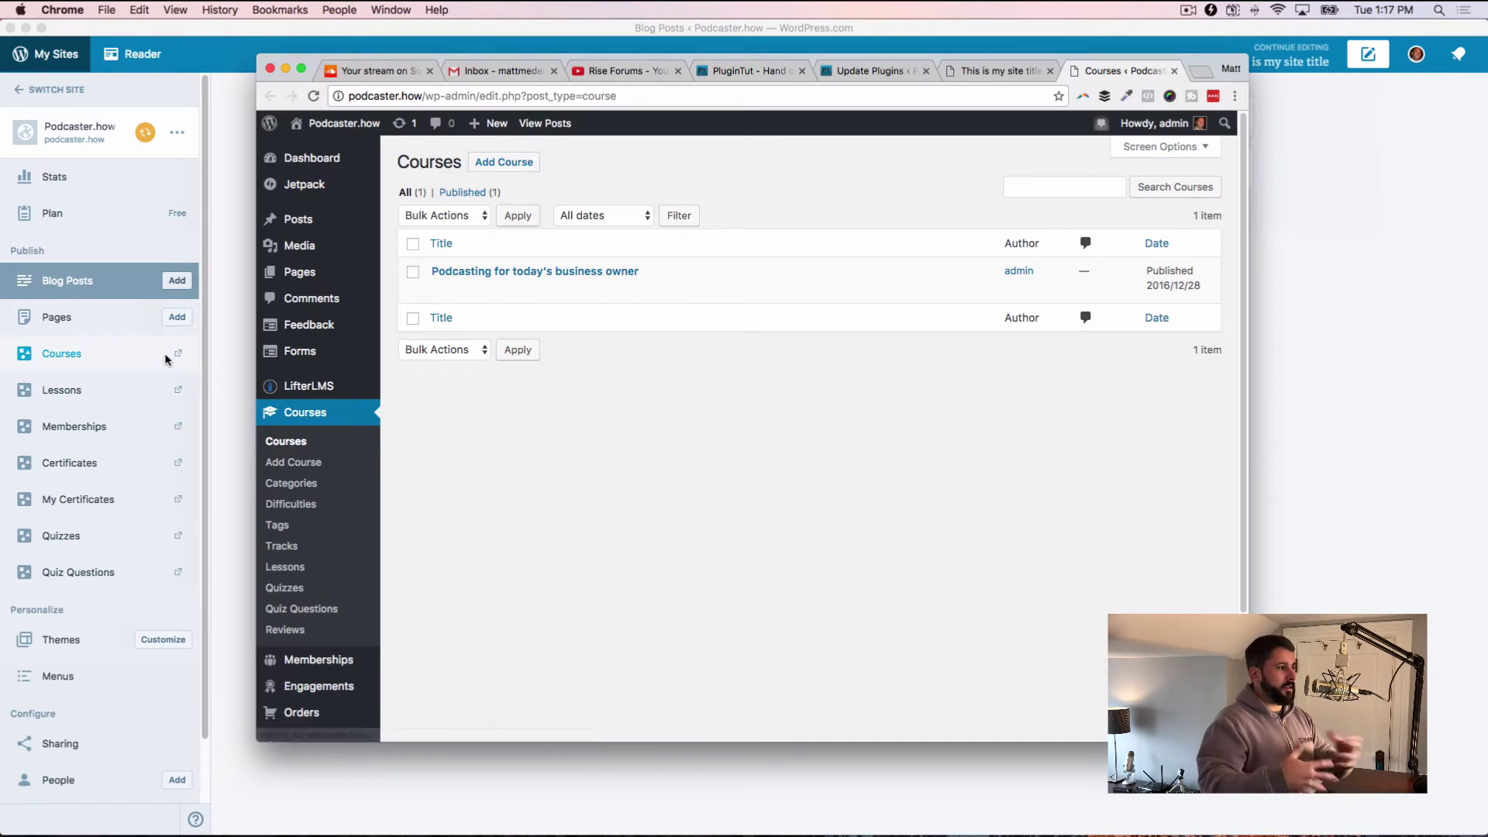
# Bring the desktop app's Blog Posts list with 'Hello world!' in front of Chrome and scroll the sidebar down
pyautogui.click(228, 425)
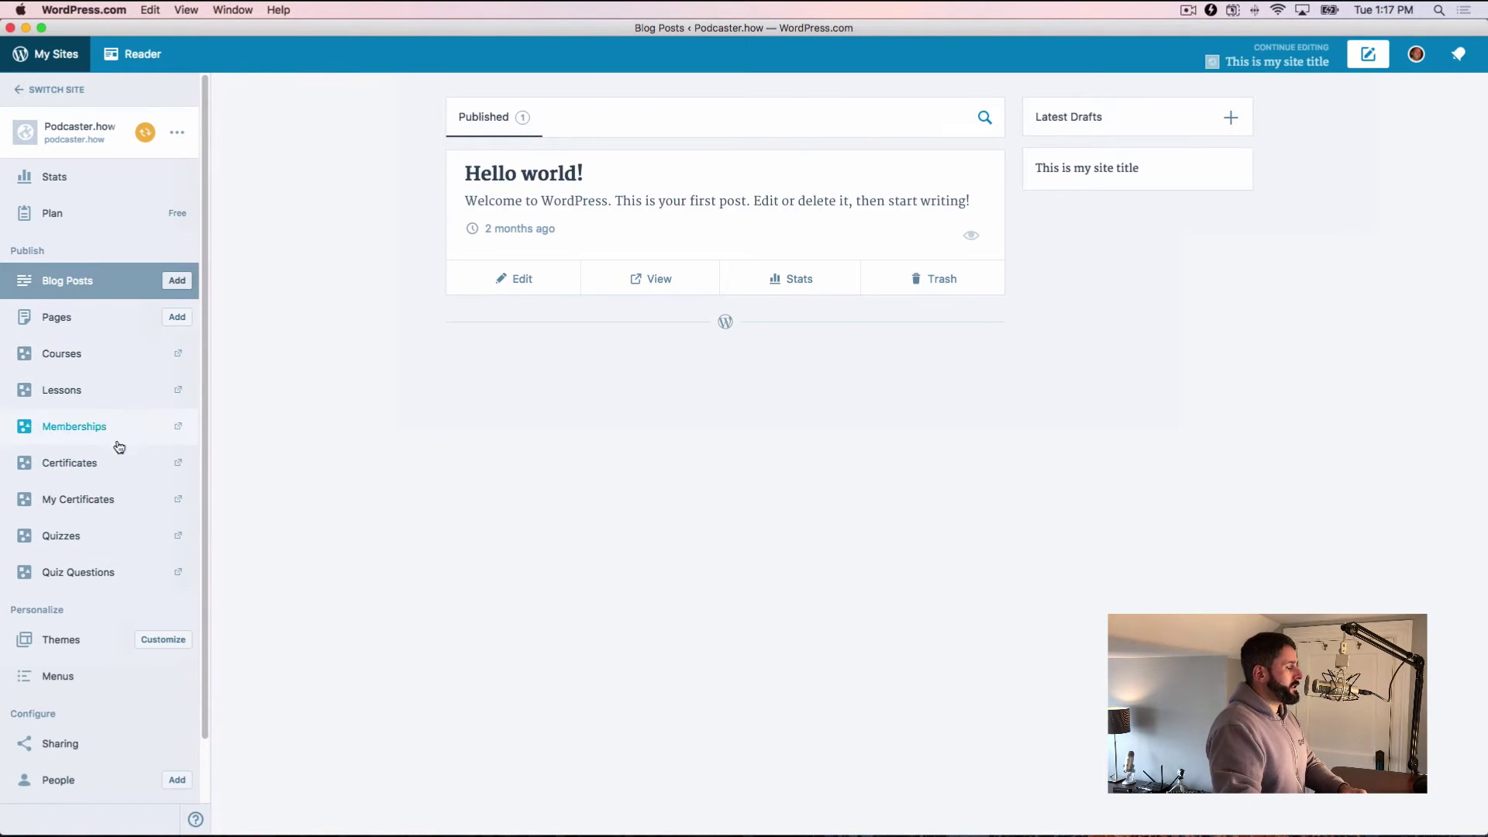
pyautogui.scroll(-1, 179, 468)
pyautogui.scroll(1, 145, 343)
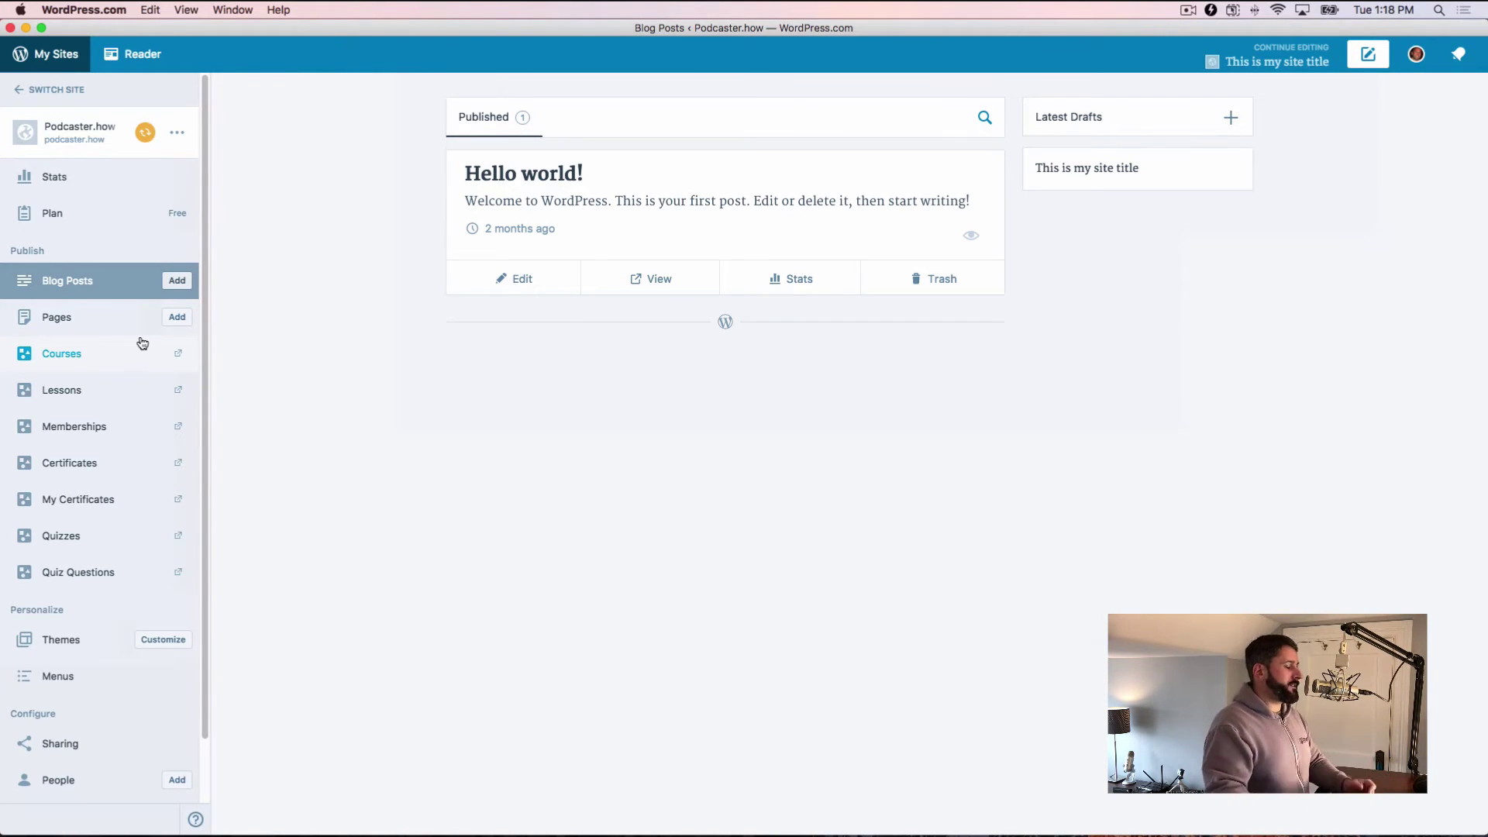
pyautogui.scroll(-1, 139, 525)
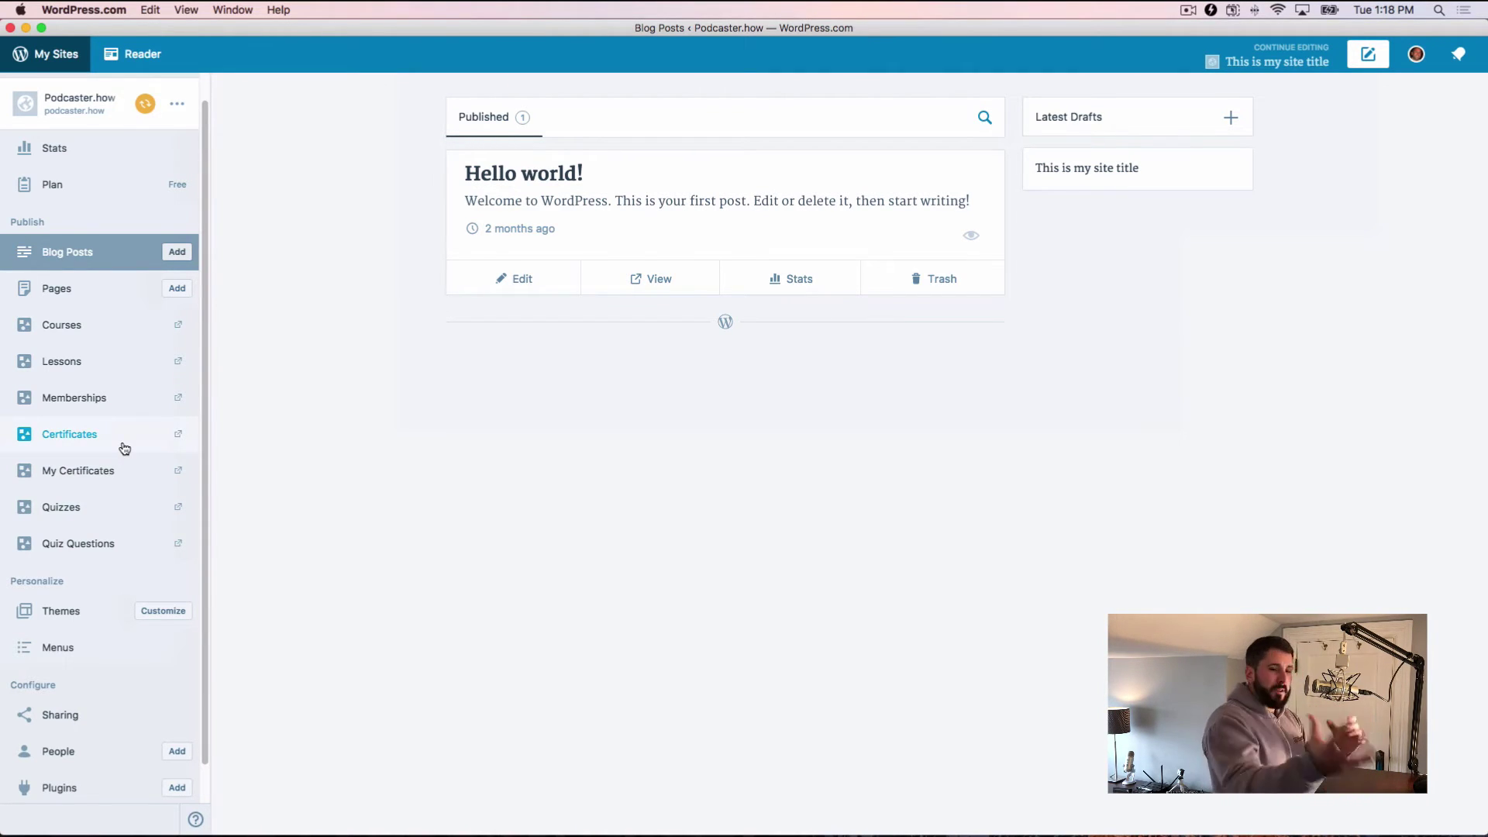
pyautogui.scroll(-1, 73, 389)
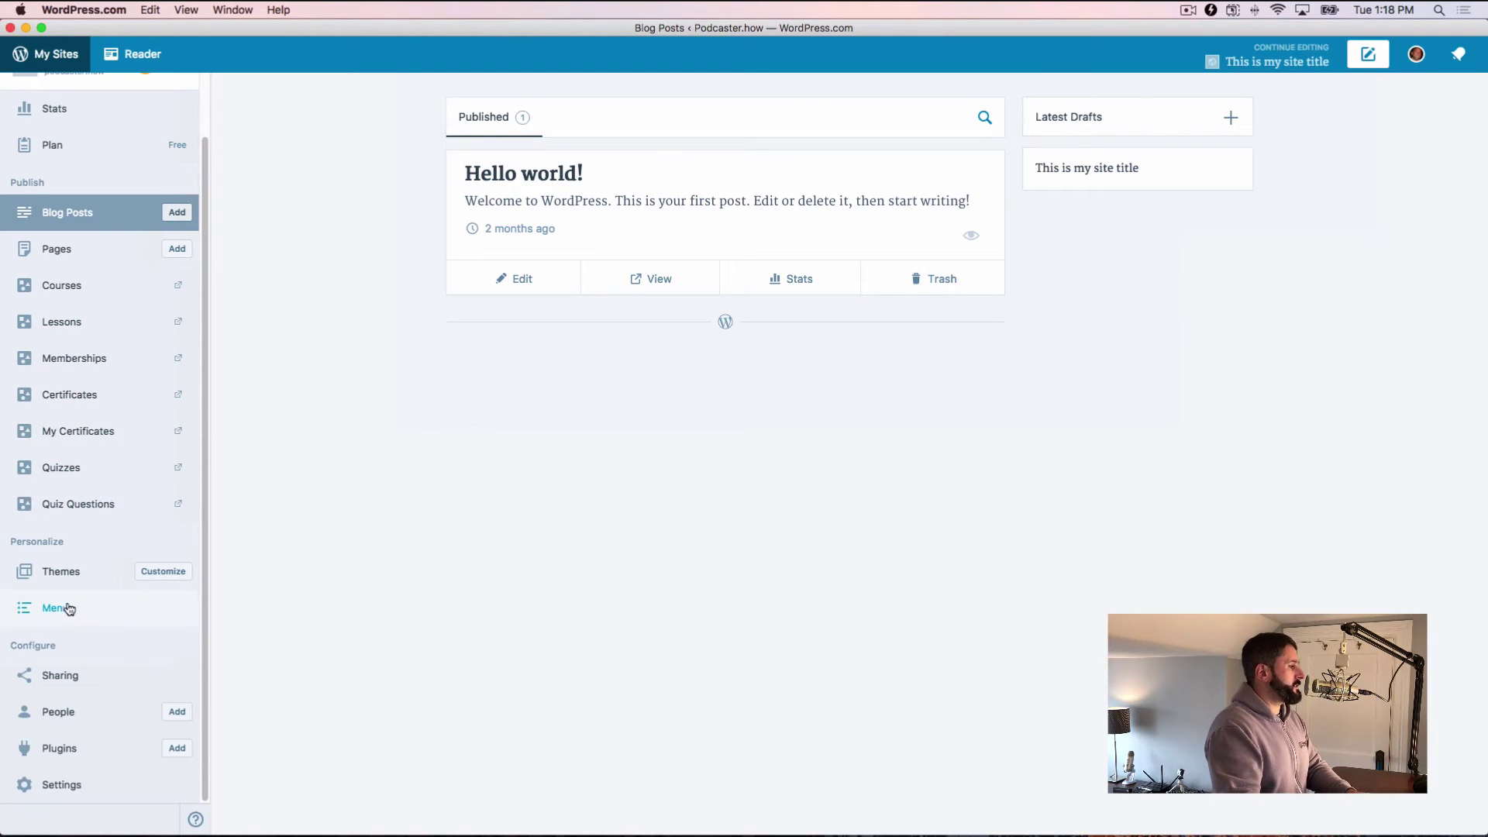
# Open the Themes page, where Beaver Builder Child Theme is the current theme
pyautogui.click(68, 575)
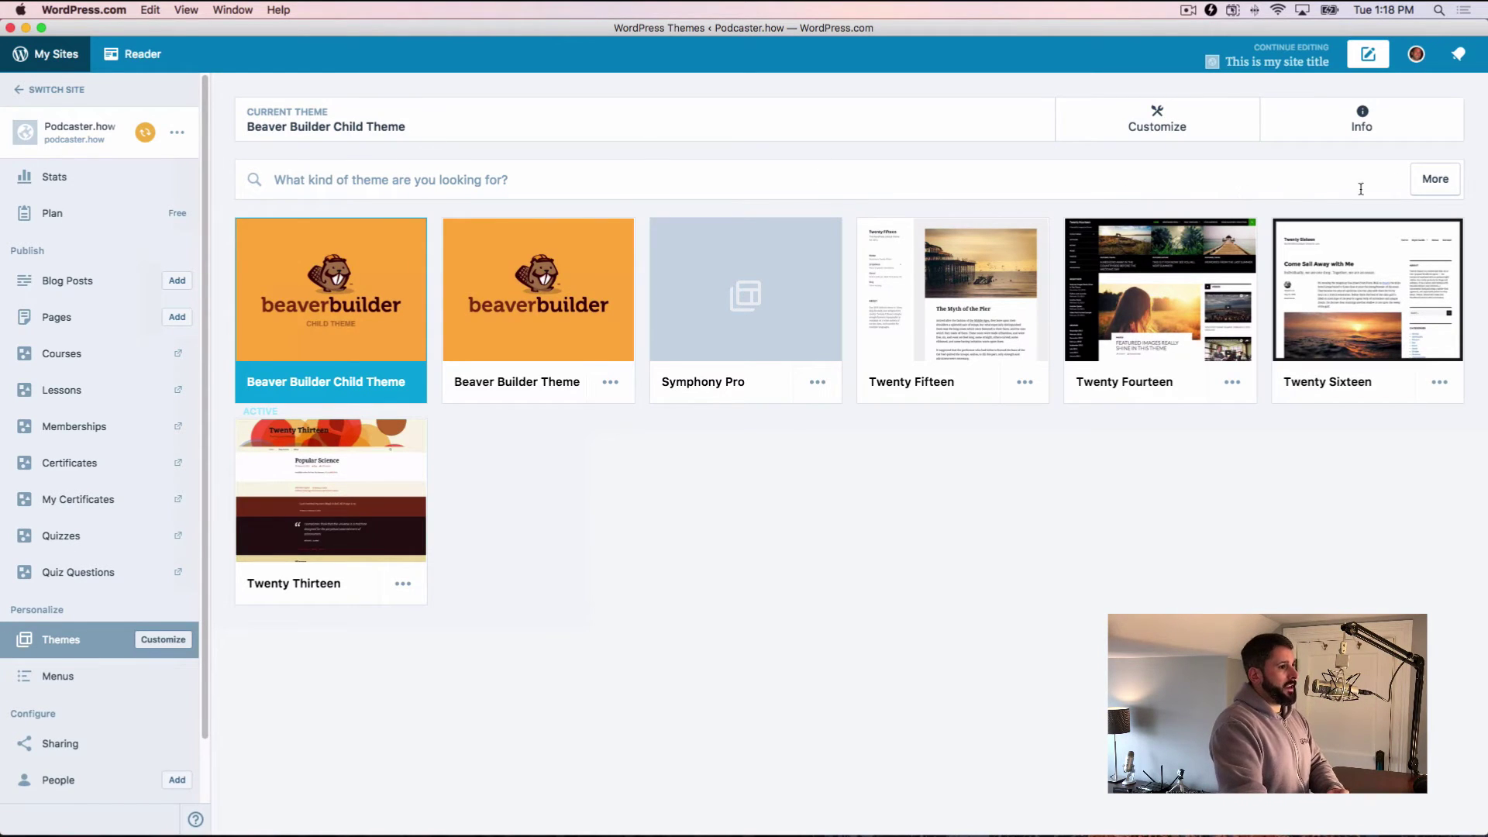
# Open Add Themes in a Chrome tab via More, then return to the app's Themes page
pyautogui.click(1420, 191)
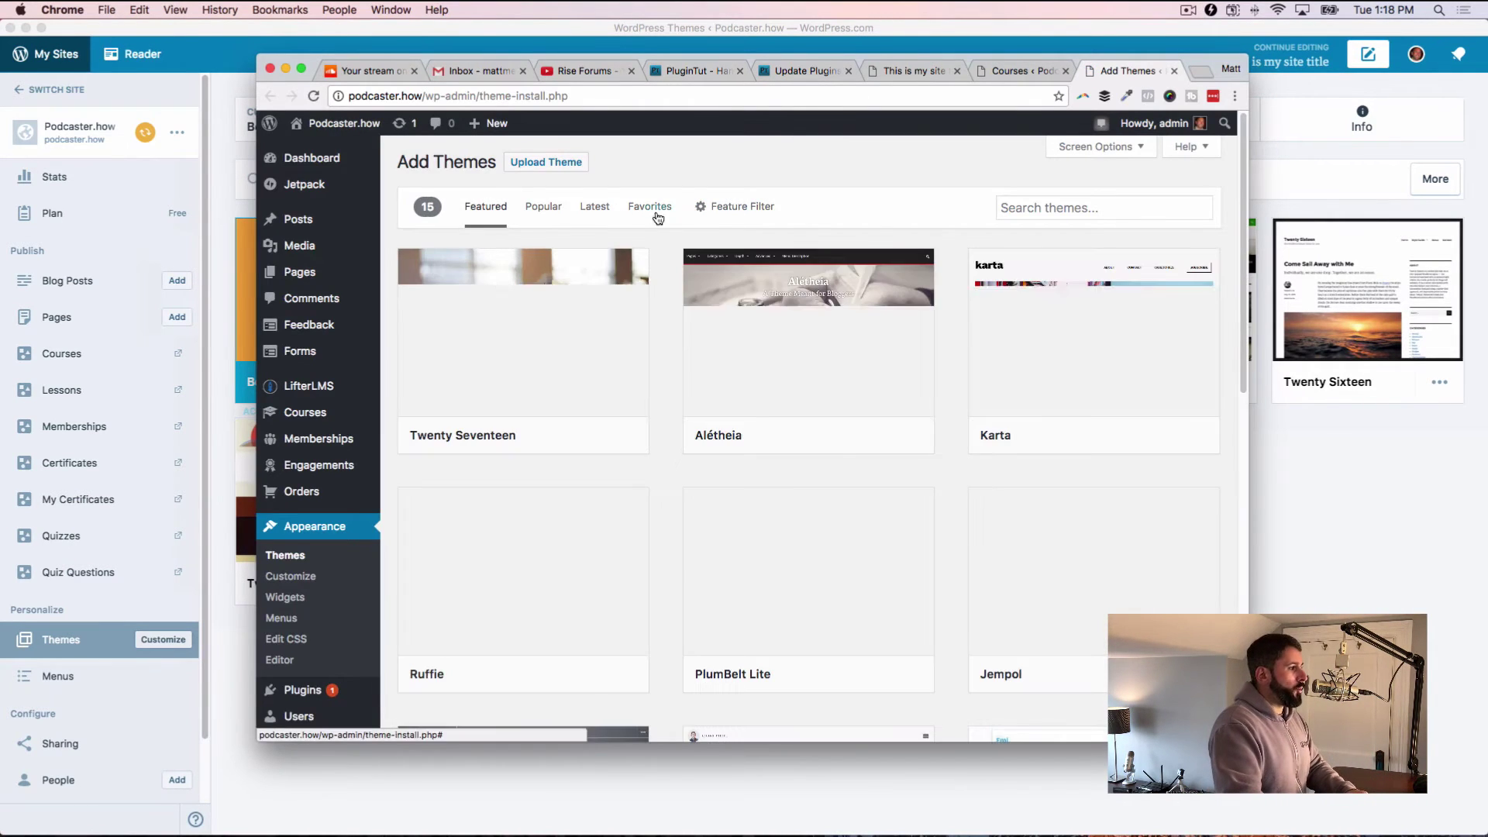
pyautogui.click(1366, 456)
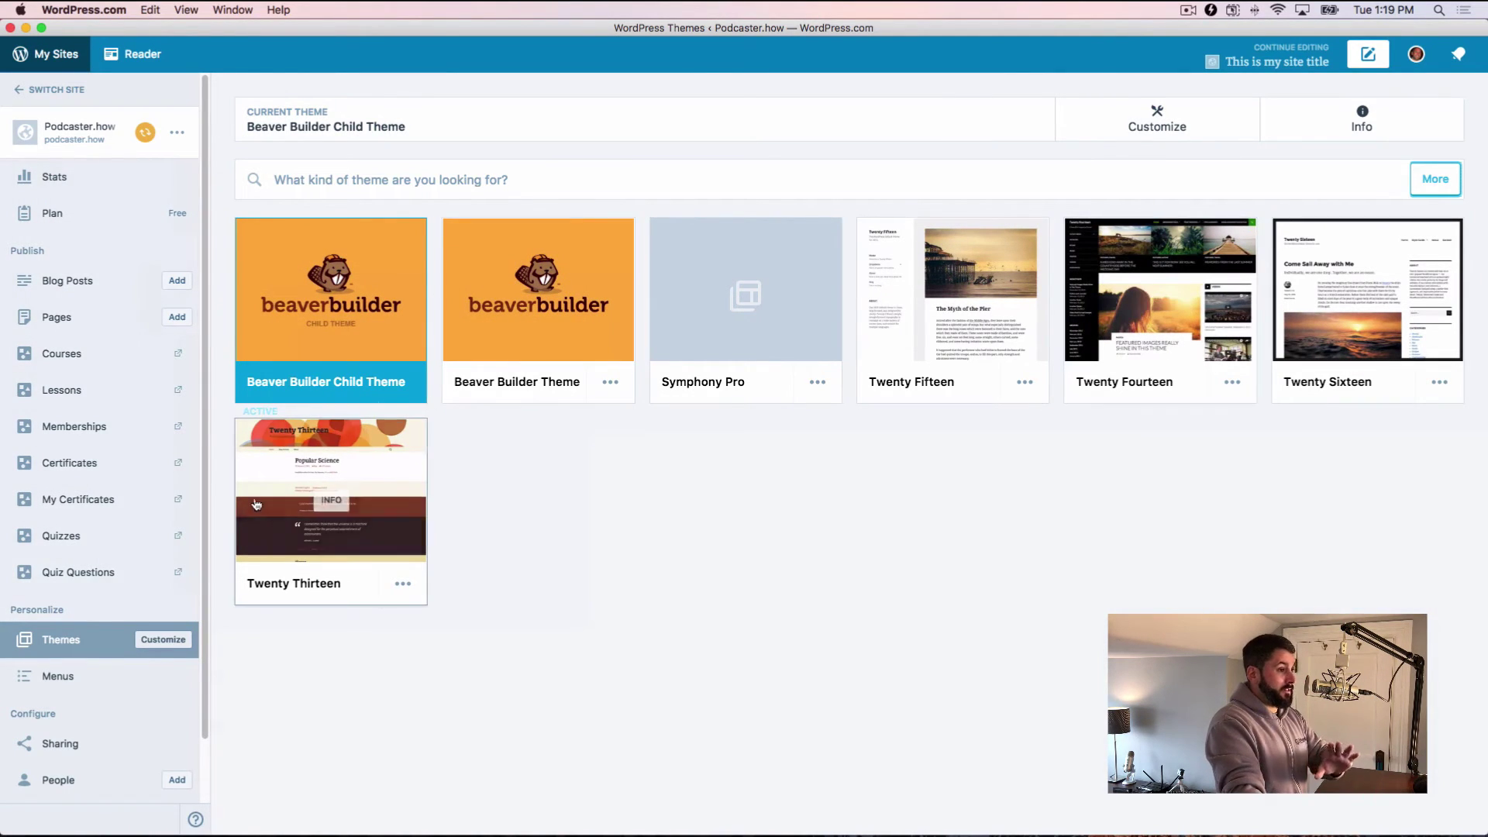
# Open Menus, edit then cancel the Contact item, and drag Course Catalog within the menu
pyautogui.click(85, 679)
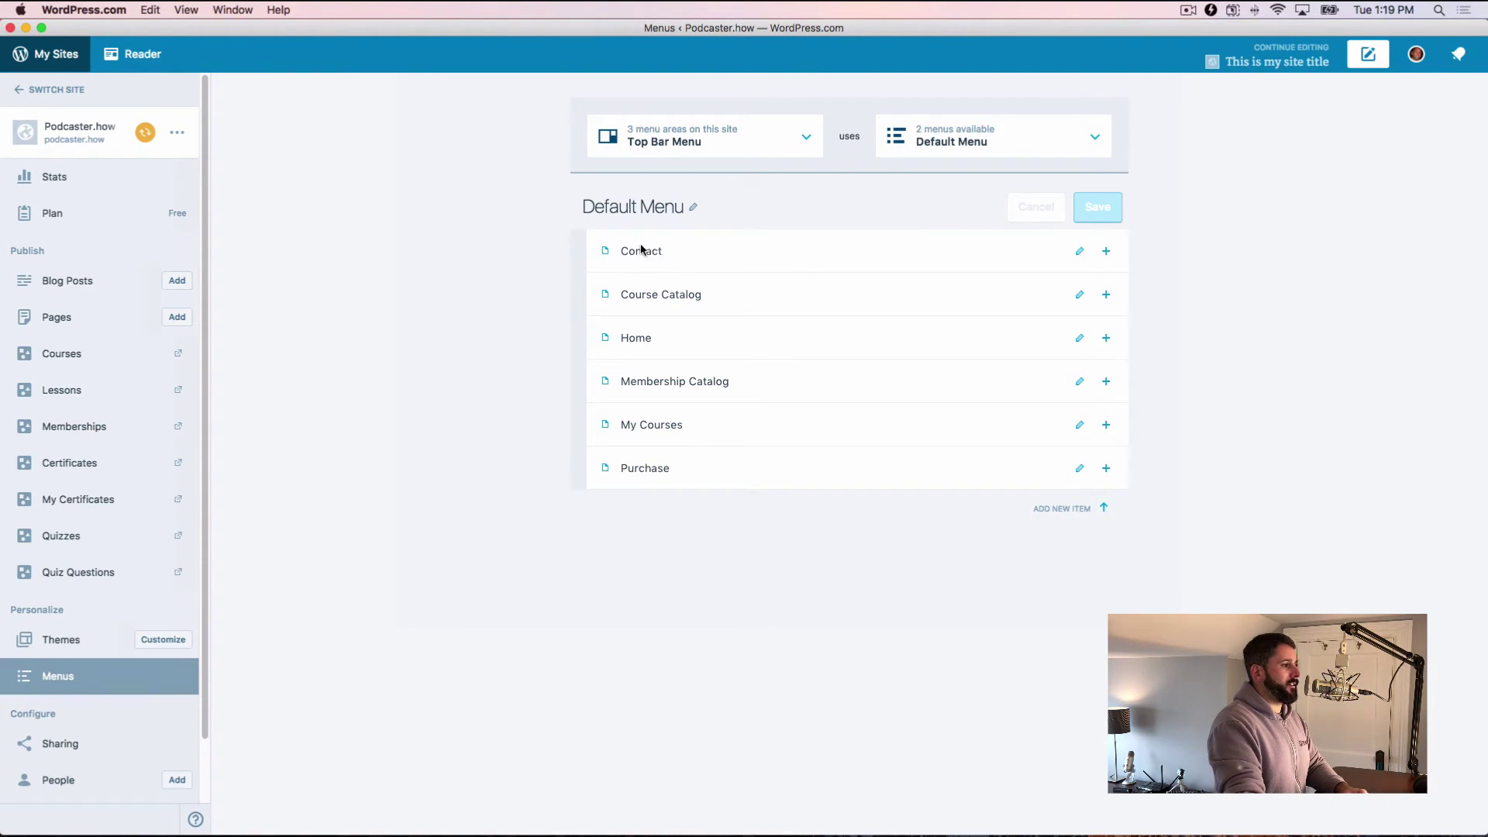
pyautogui.click(1079, 250)
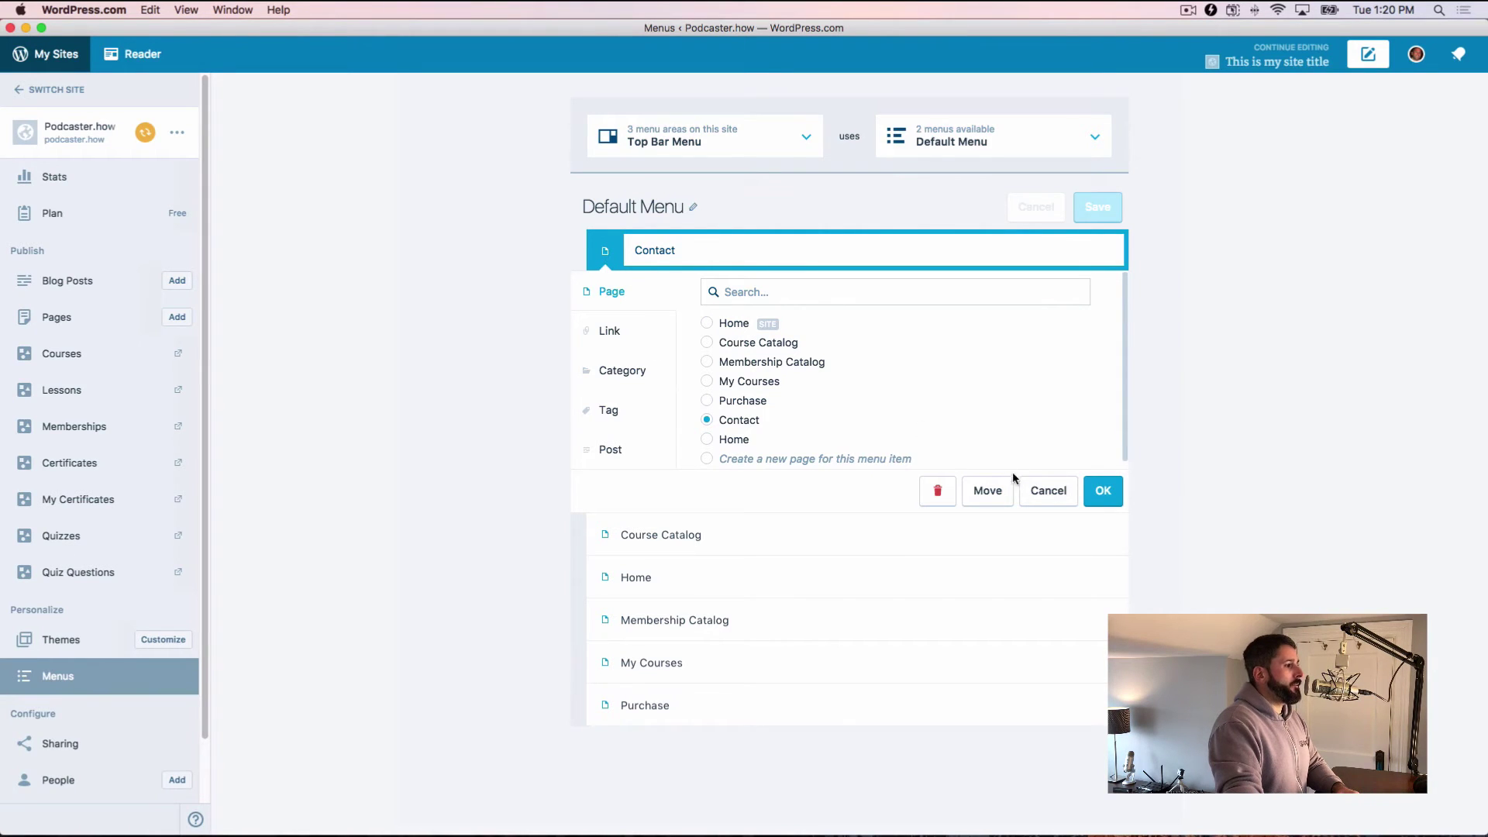
pyautogui.click(1054, 498)
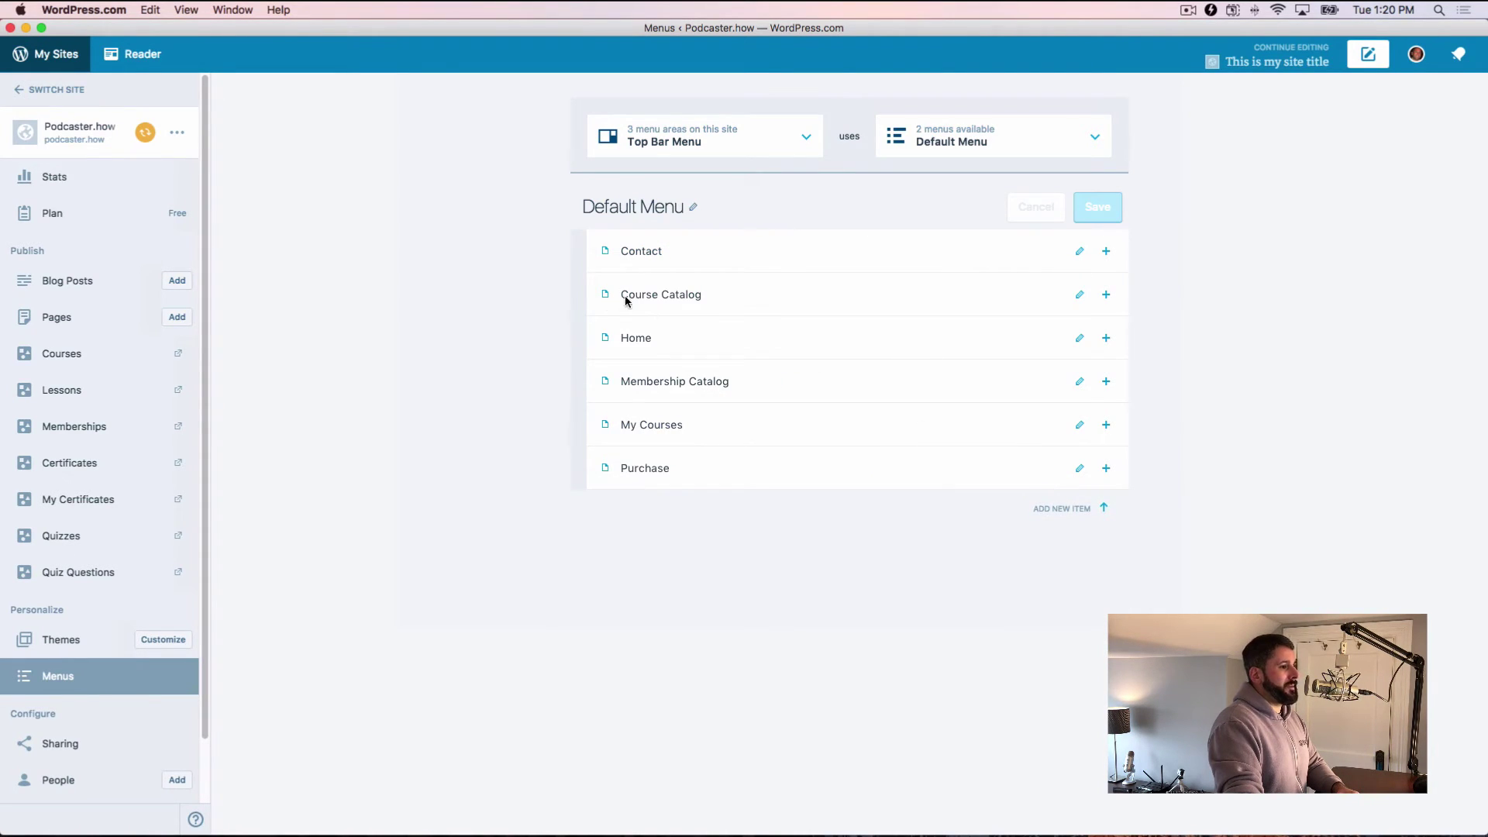
pyautogui.moveTo(625, 295)
pyautogui.mouseDown()
pyautogui.moveTo(641, 379)
pyautogui.moveTo(645, 269)
pyautogui.moveTo(639, 391)
pyautogui.moveTo(641, 295)
pyautogui.mouseUp()
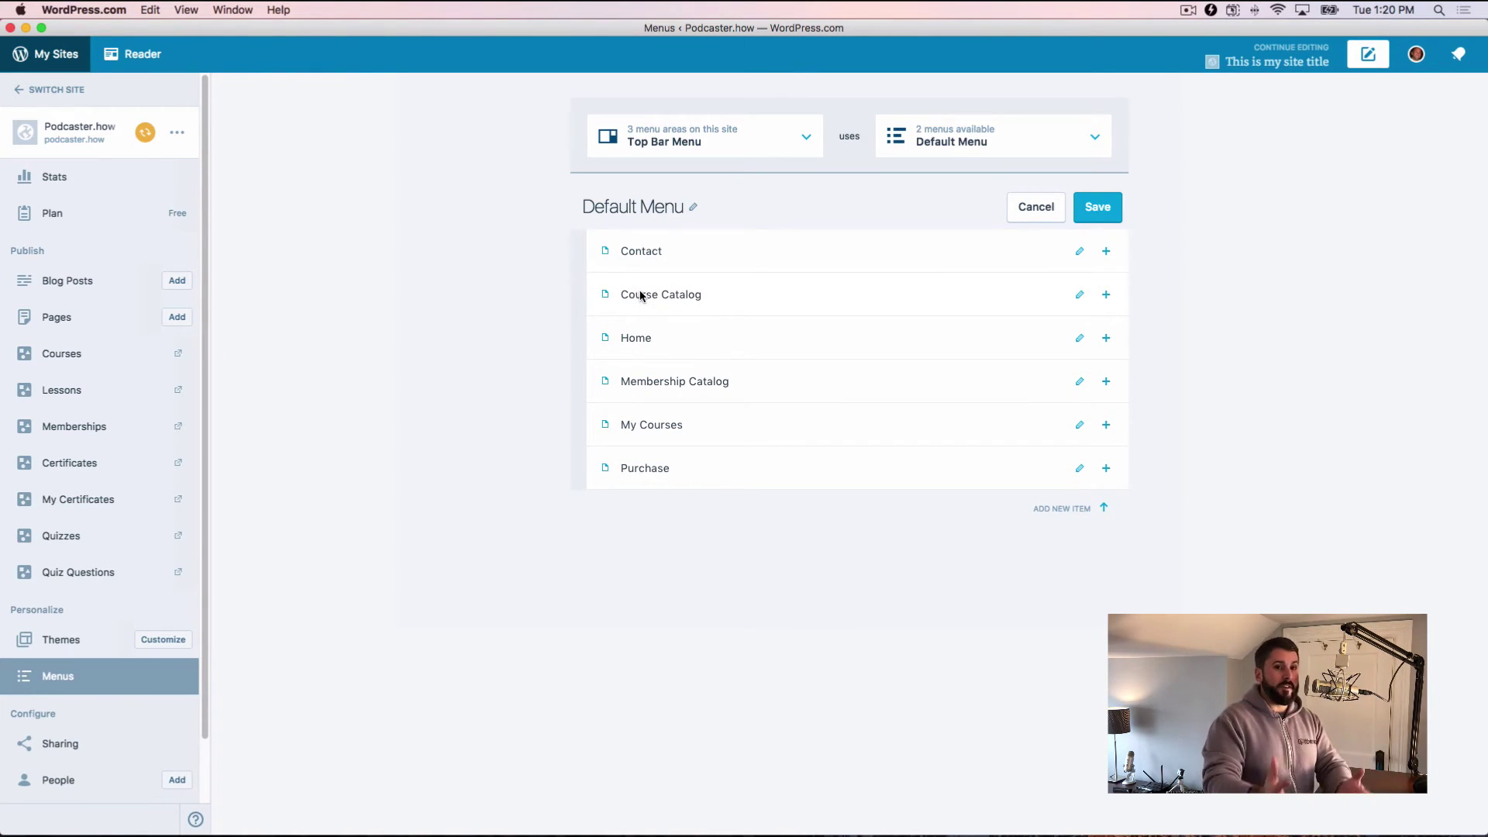
# Check the menu location and Default Menu dropdowns, then head to Sharing, triggering the unsaved-changes warning
pyautogui.click(705, 137)
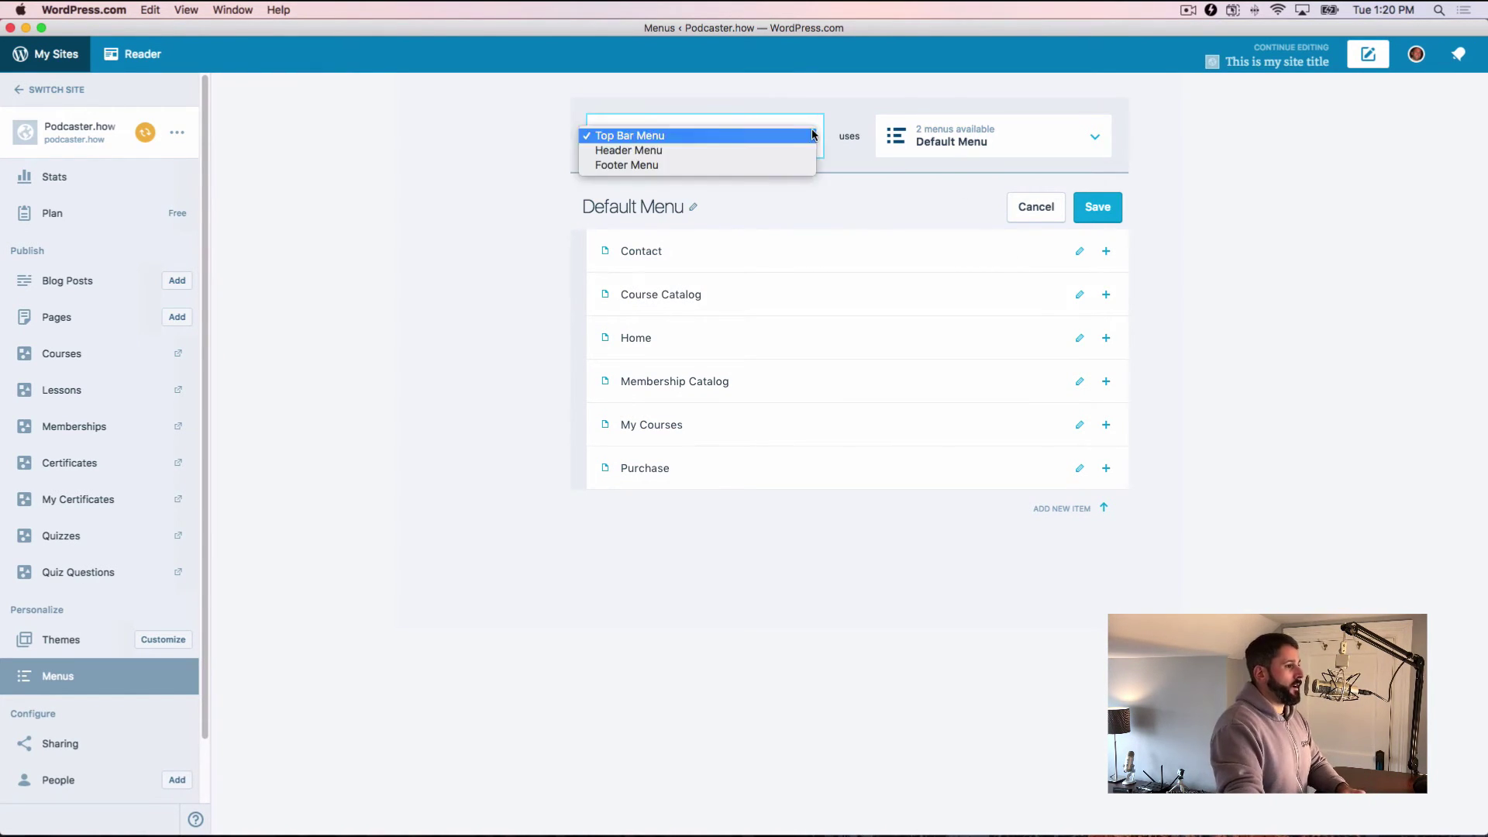
pyautogui.click(1094, 136)
pyautogui.click(1267, 158)
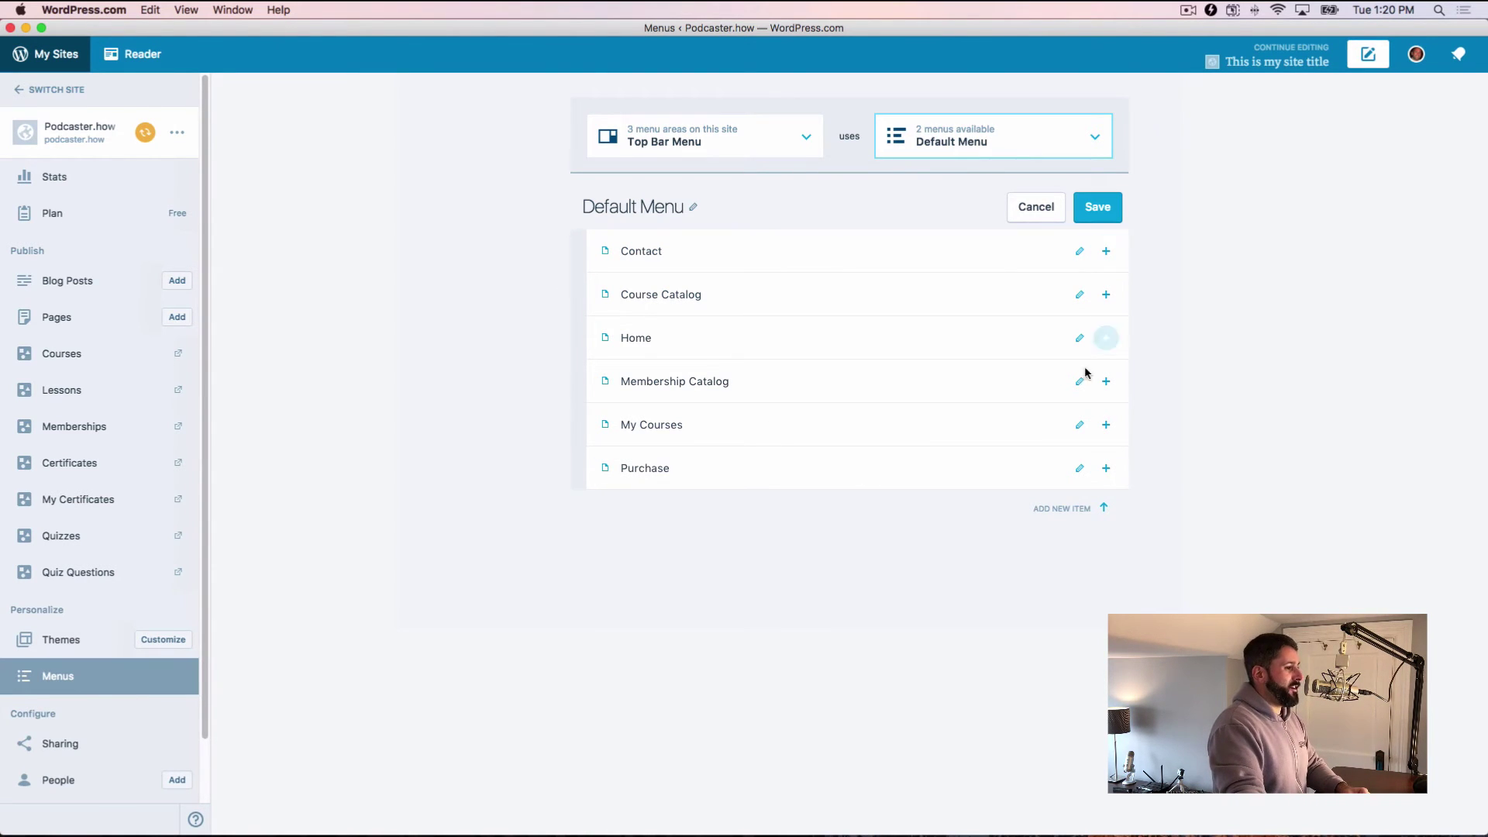
pyautogui.scroll(-1, 78, 604)
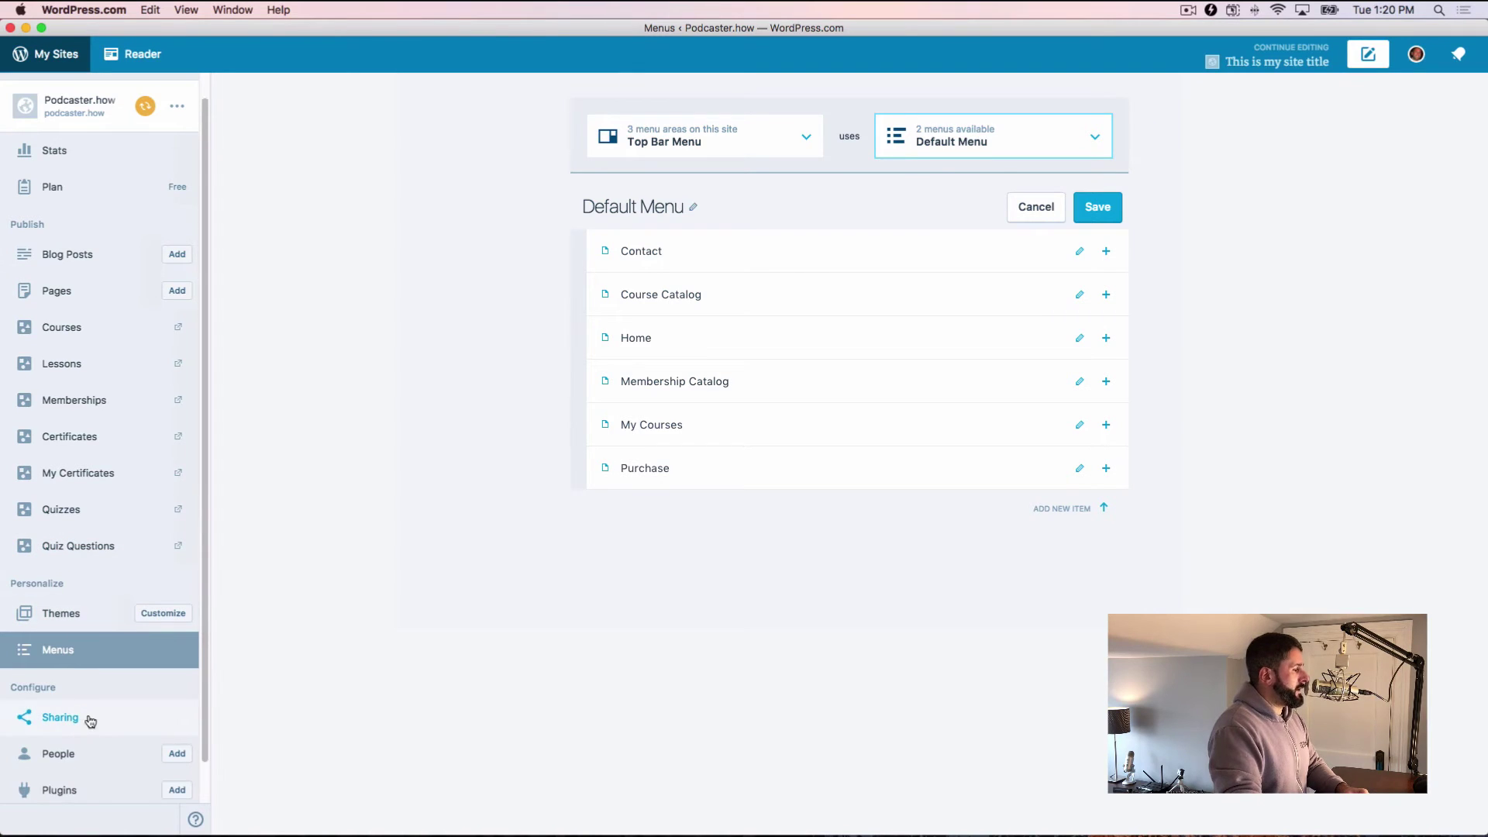
pyautogui.click(91, 721)
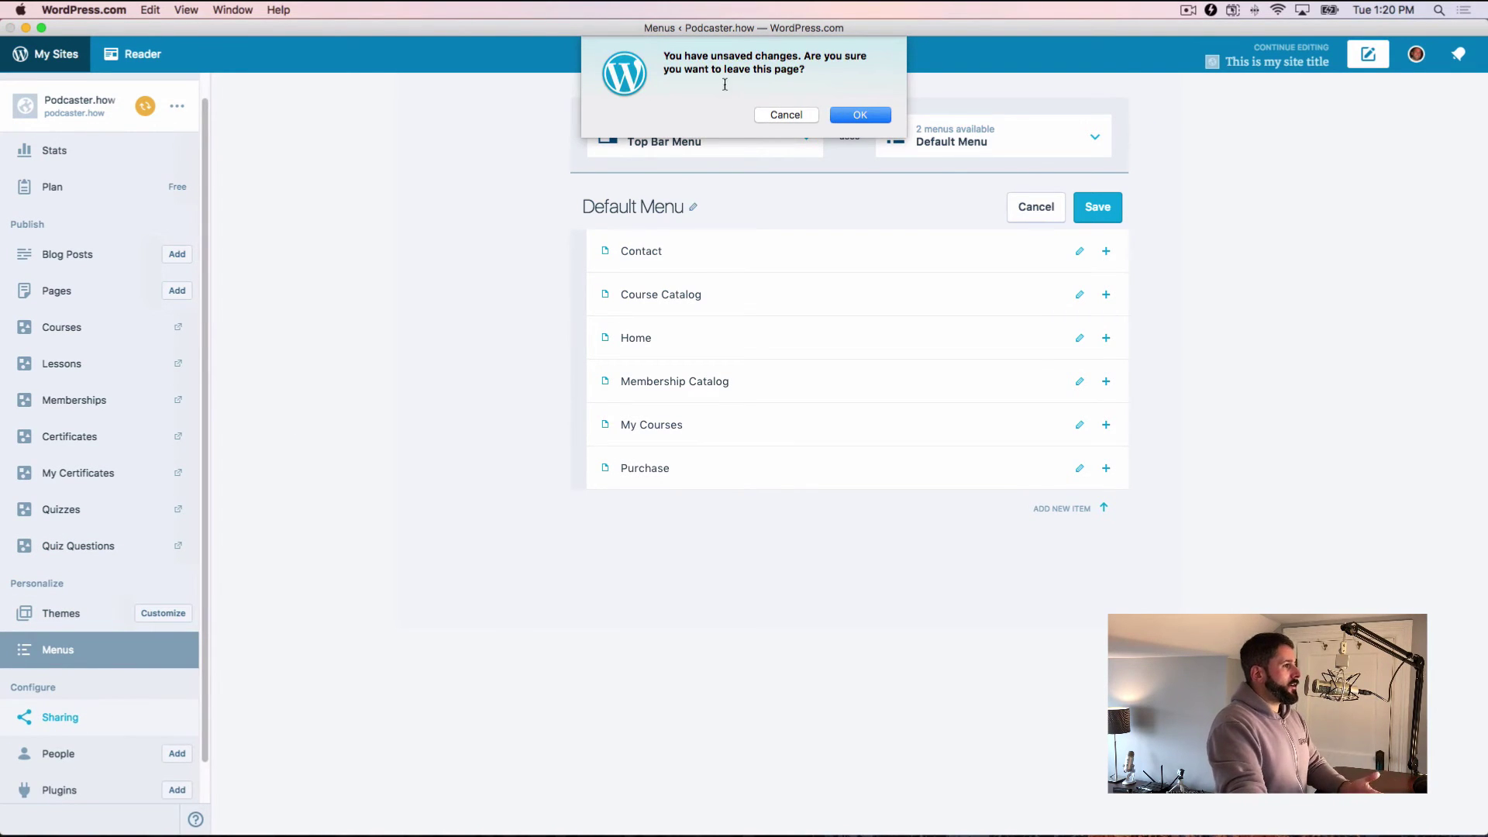
# Leave the menu without saving, open the People list, and try inviting a new user
pyautogui.click(860, 114)
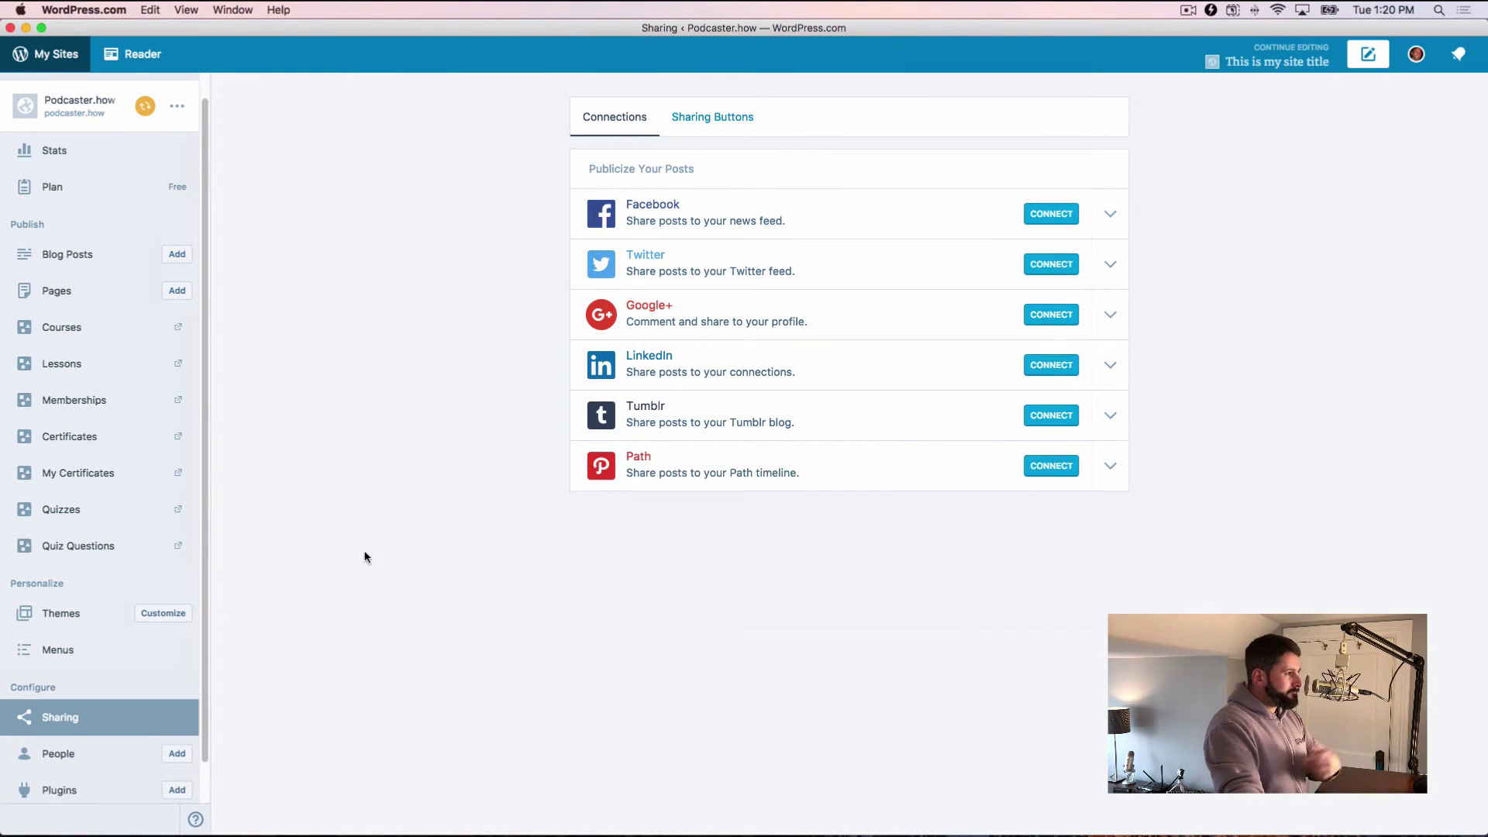
pyautogui.scroll(-1, 194, 646)
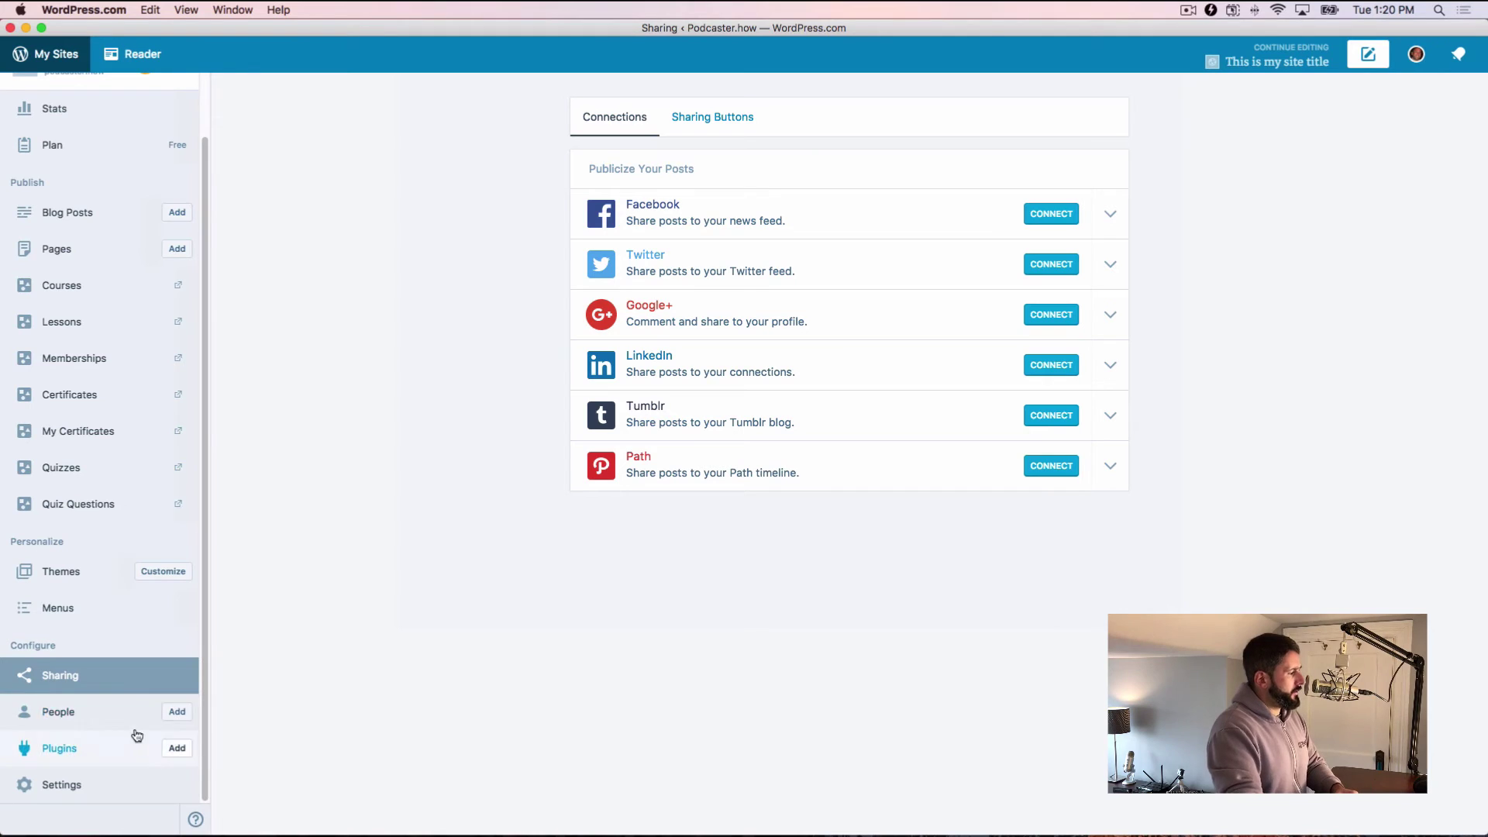
pyautogui.click(85, 713)
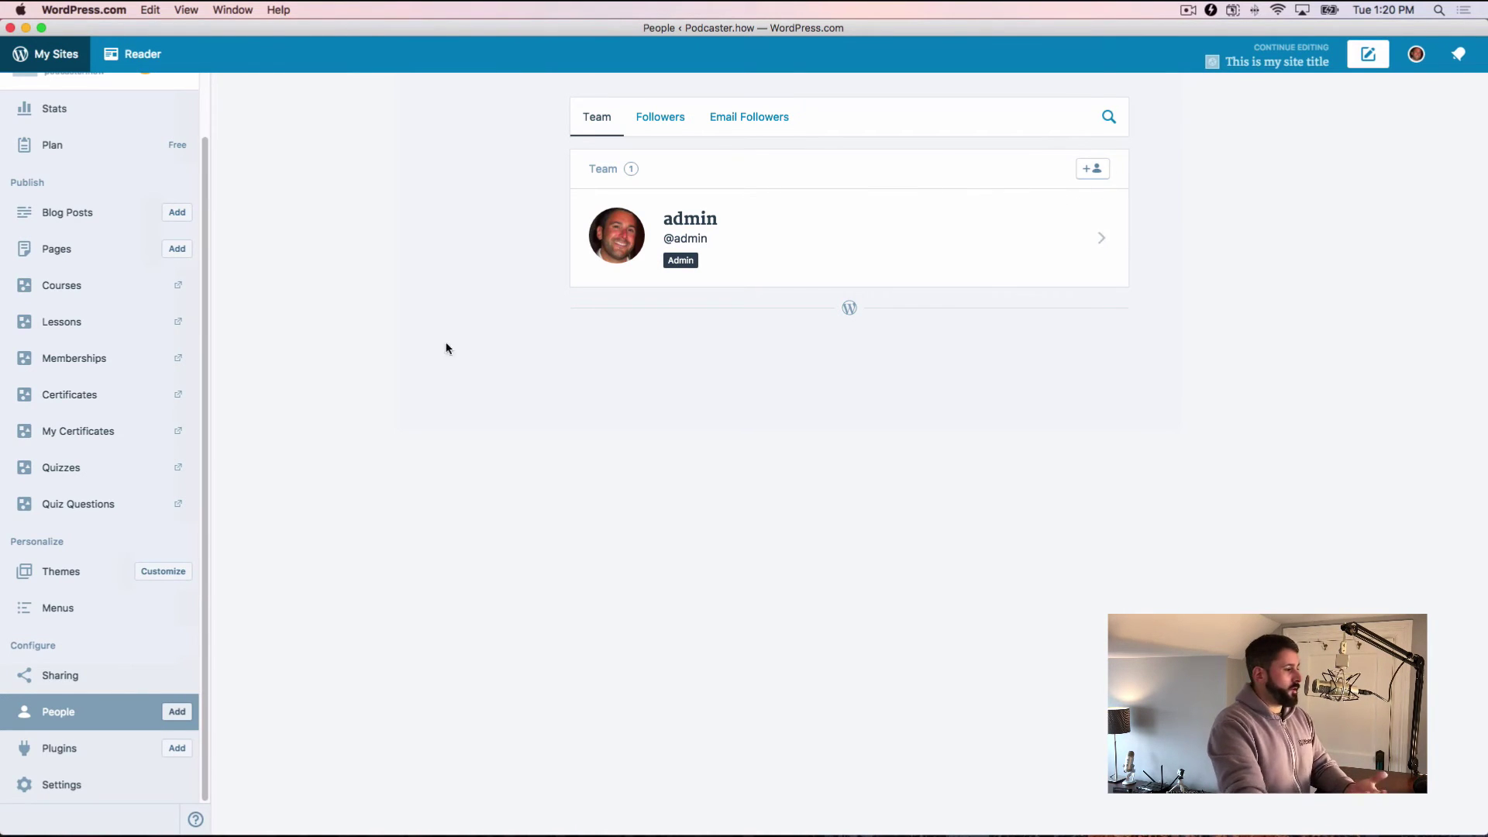
pyautogui.click(1104, 170)
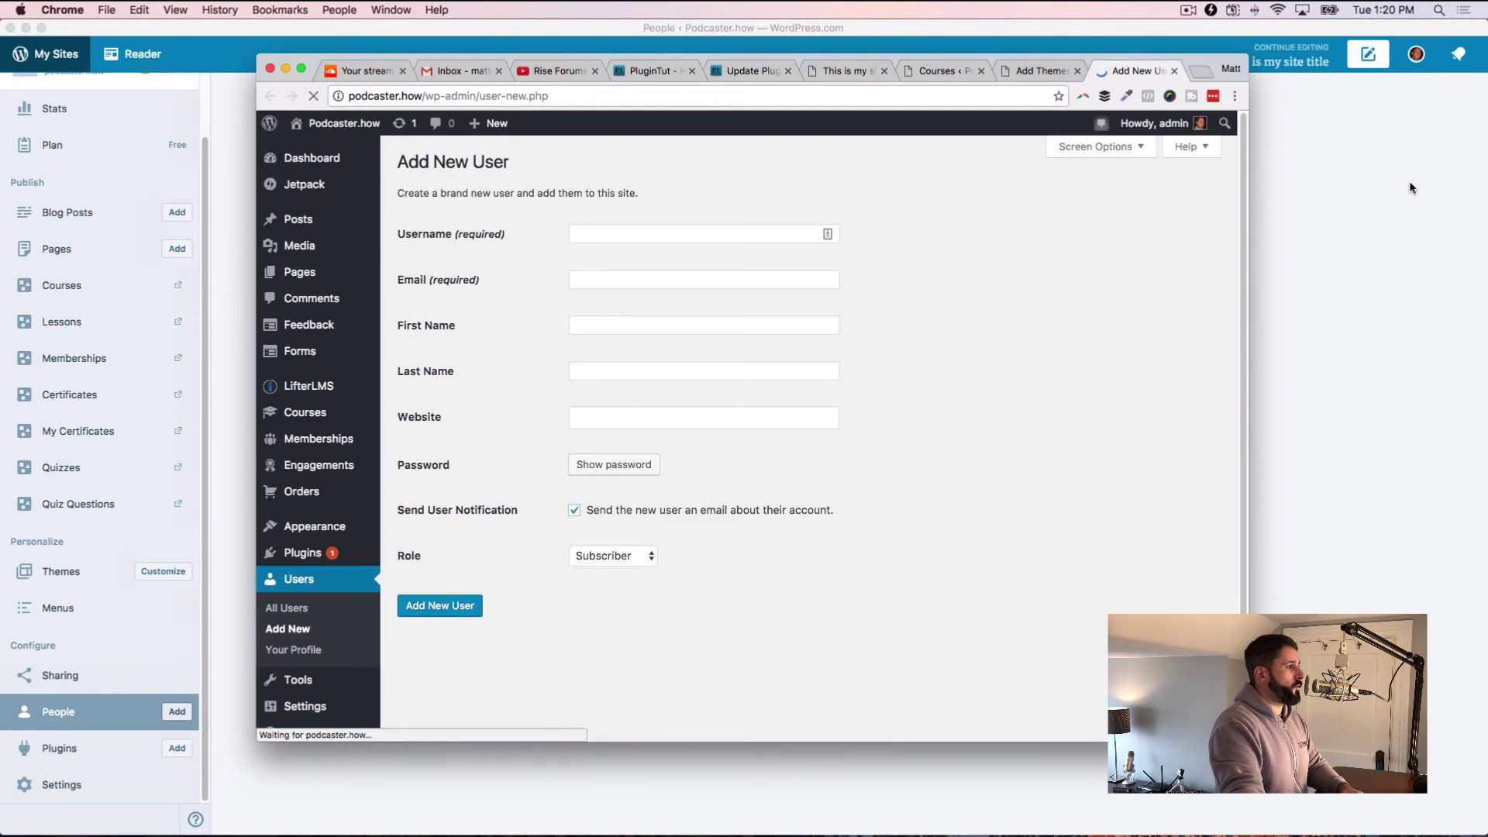
pyautogui.click(1409, 186)
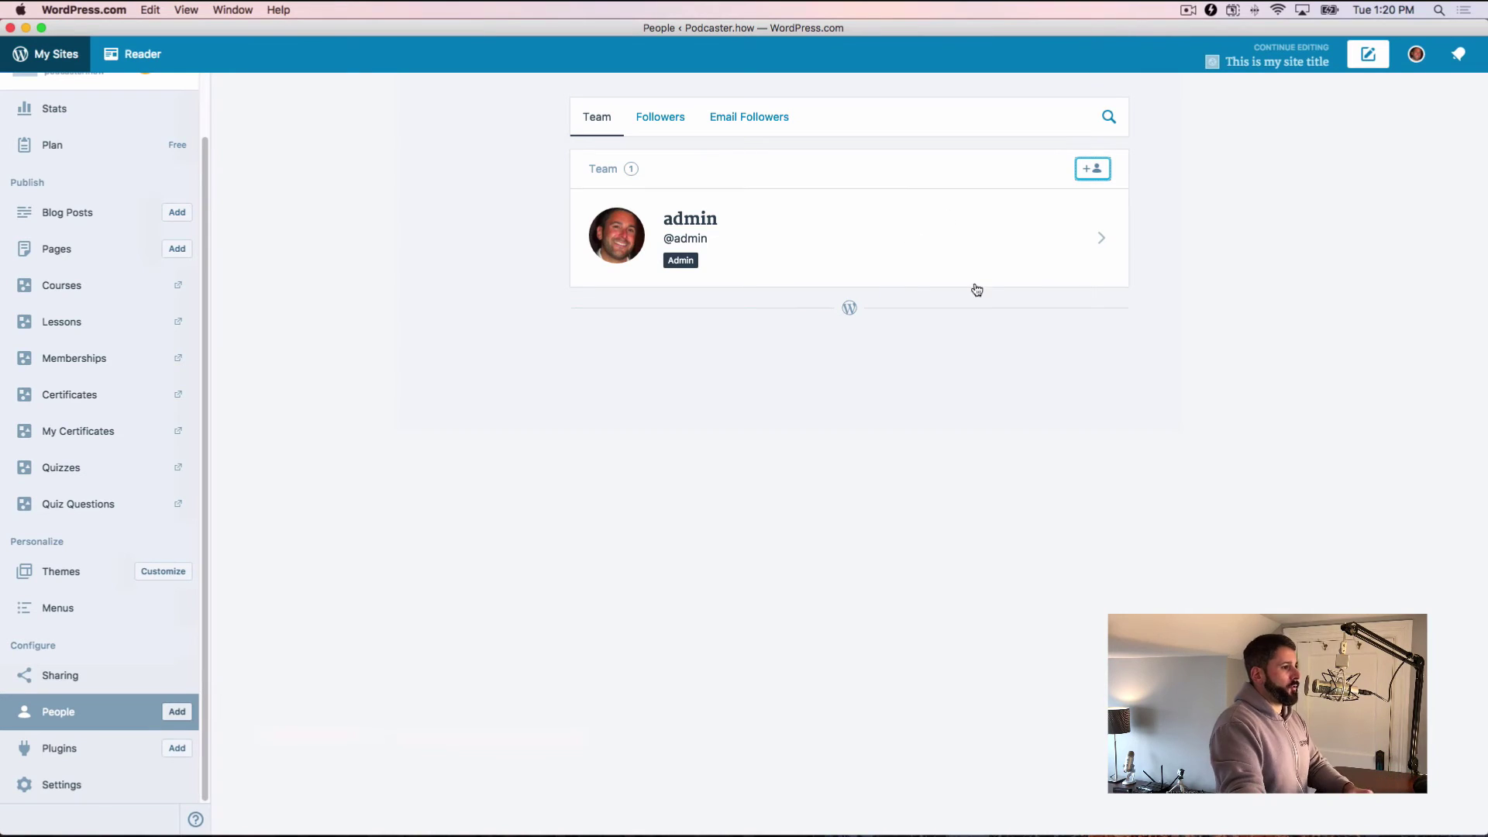
# View the administrator's profile and the Followers tab, then open Plugins listing six plugins
pyautogui.click(1102, 245)
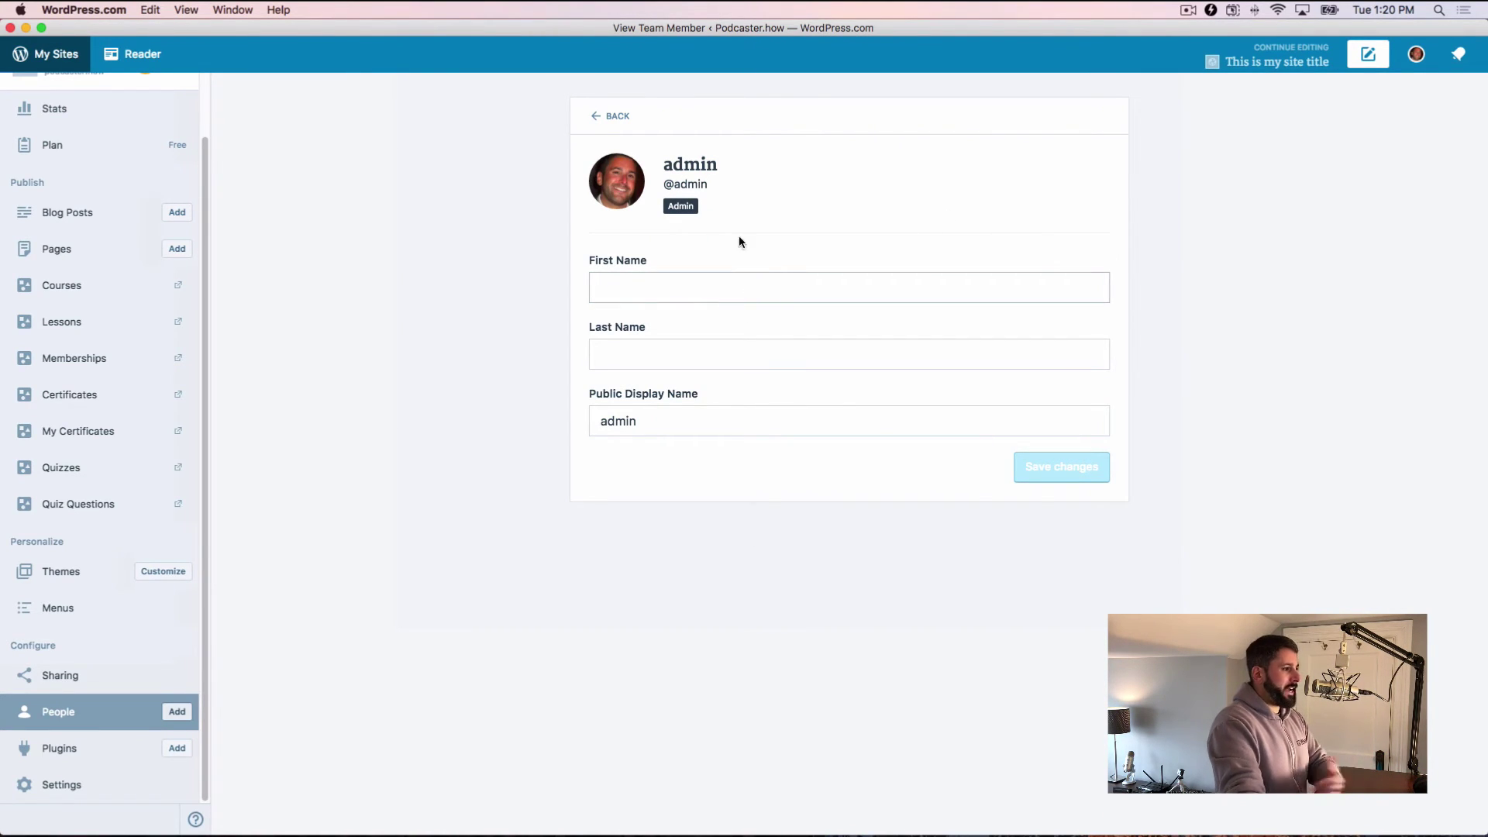
pyautogui.click(617, 115)
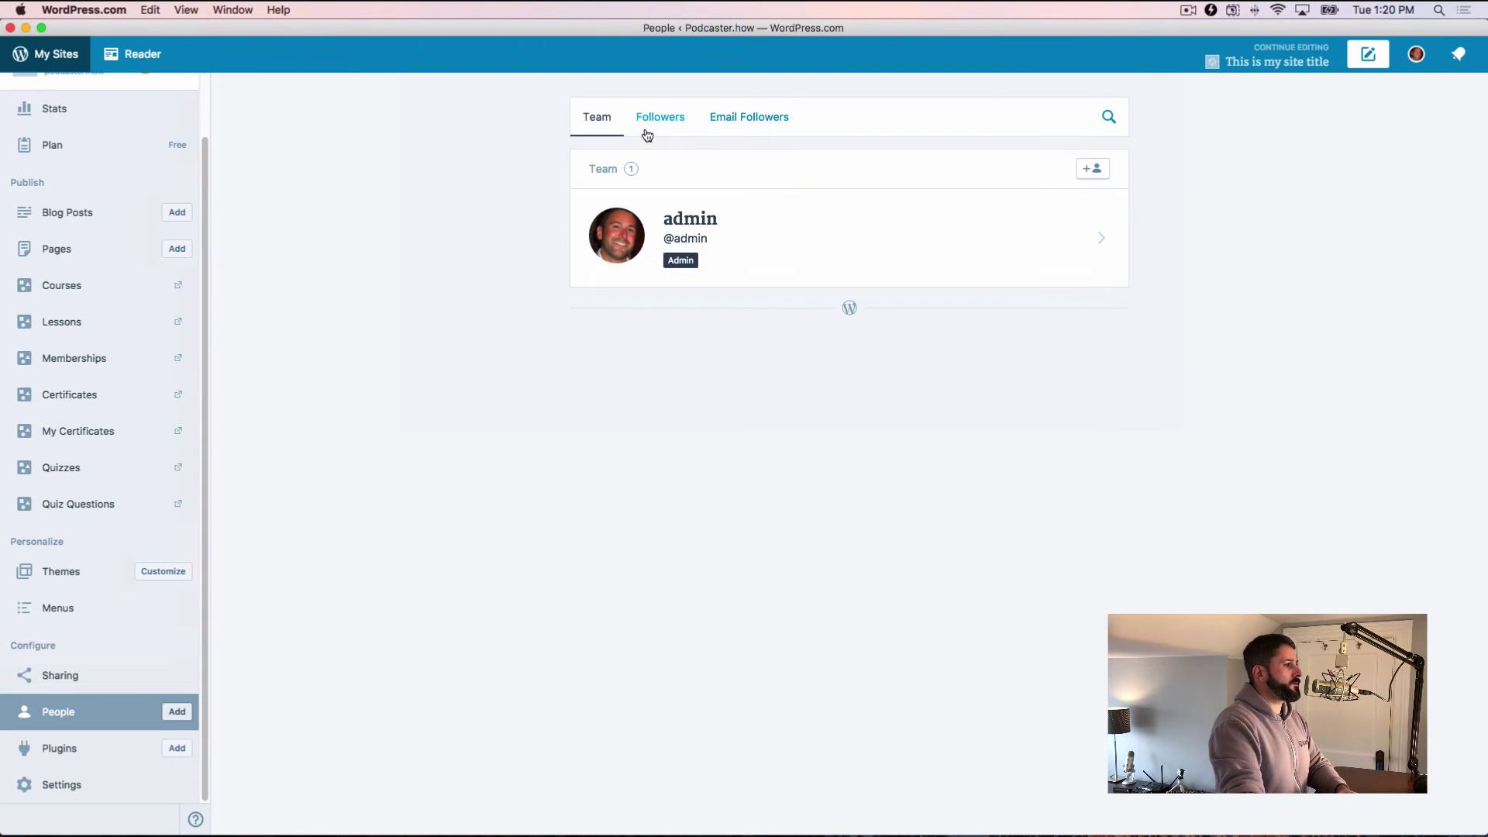
pyautogui.click(647, 133)
pyautogui.click(603, 119)
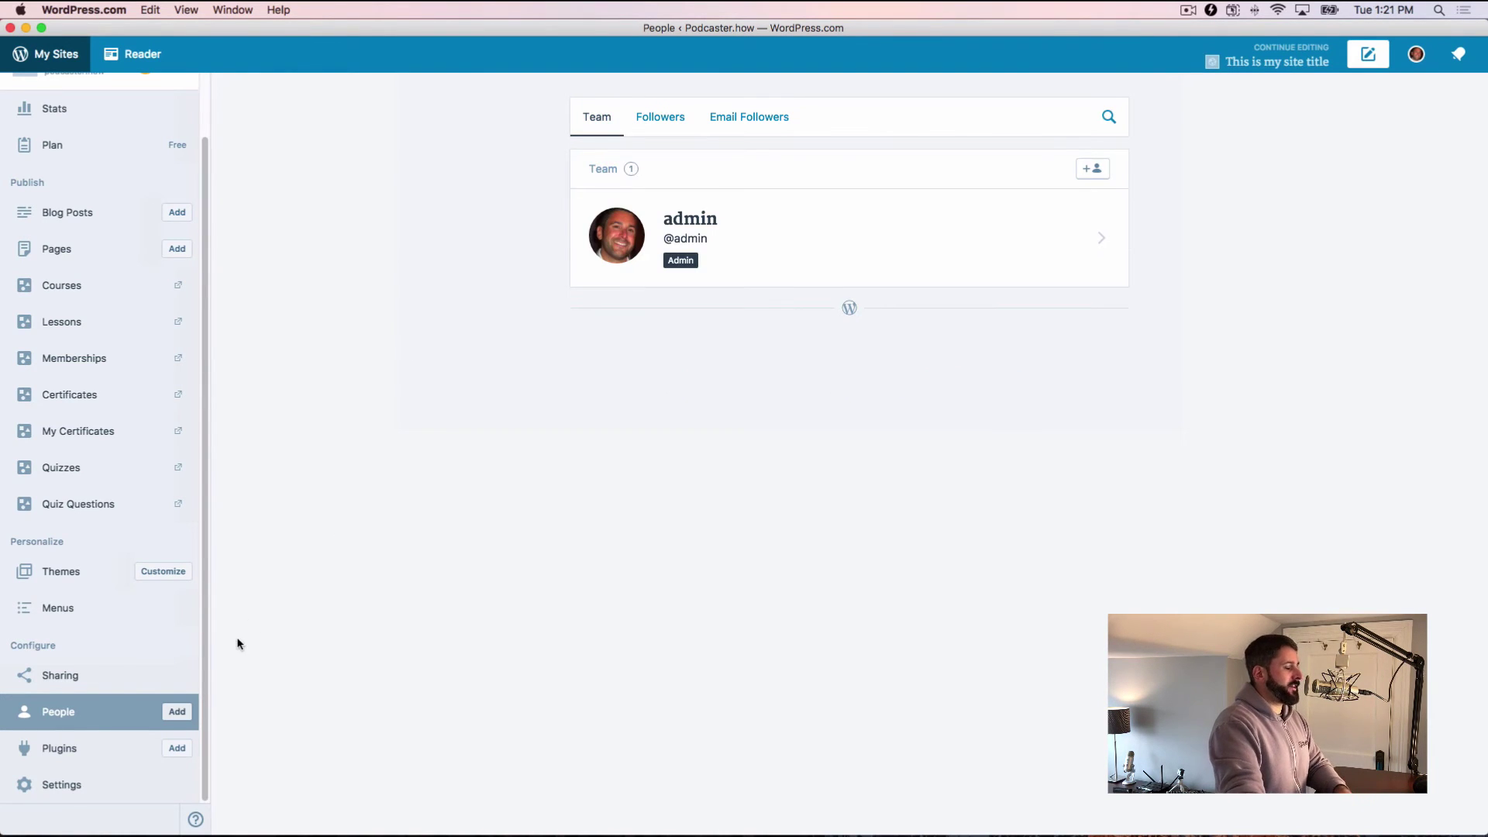
pyautogui.click(108, 749)
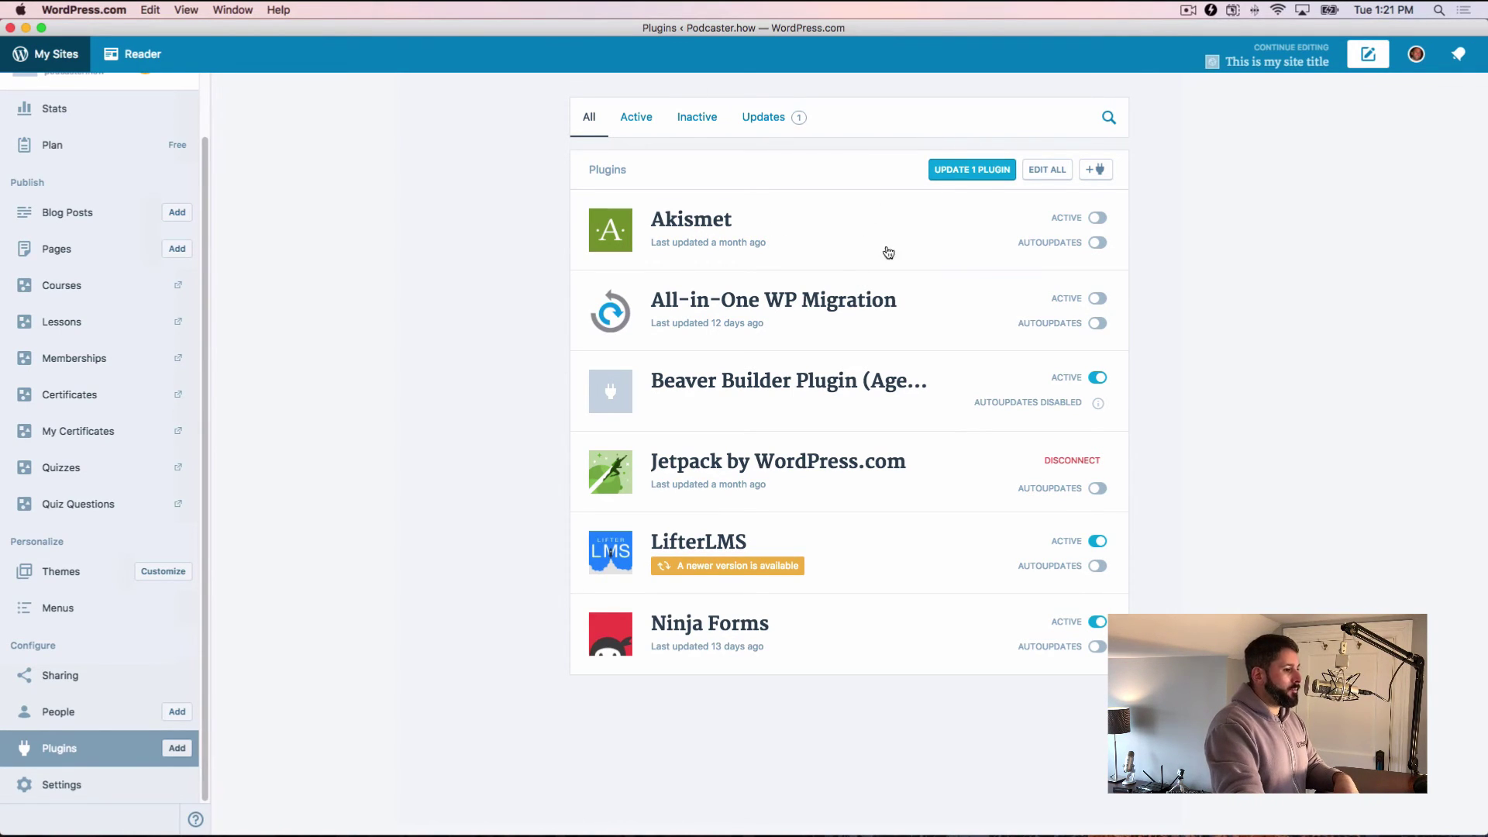
# Update LifterLMS to version 3.2.3 from its plugin details page
pyautogui.click(759, 574)
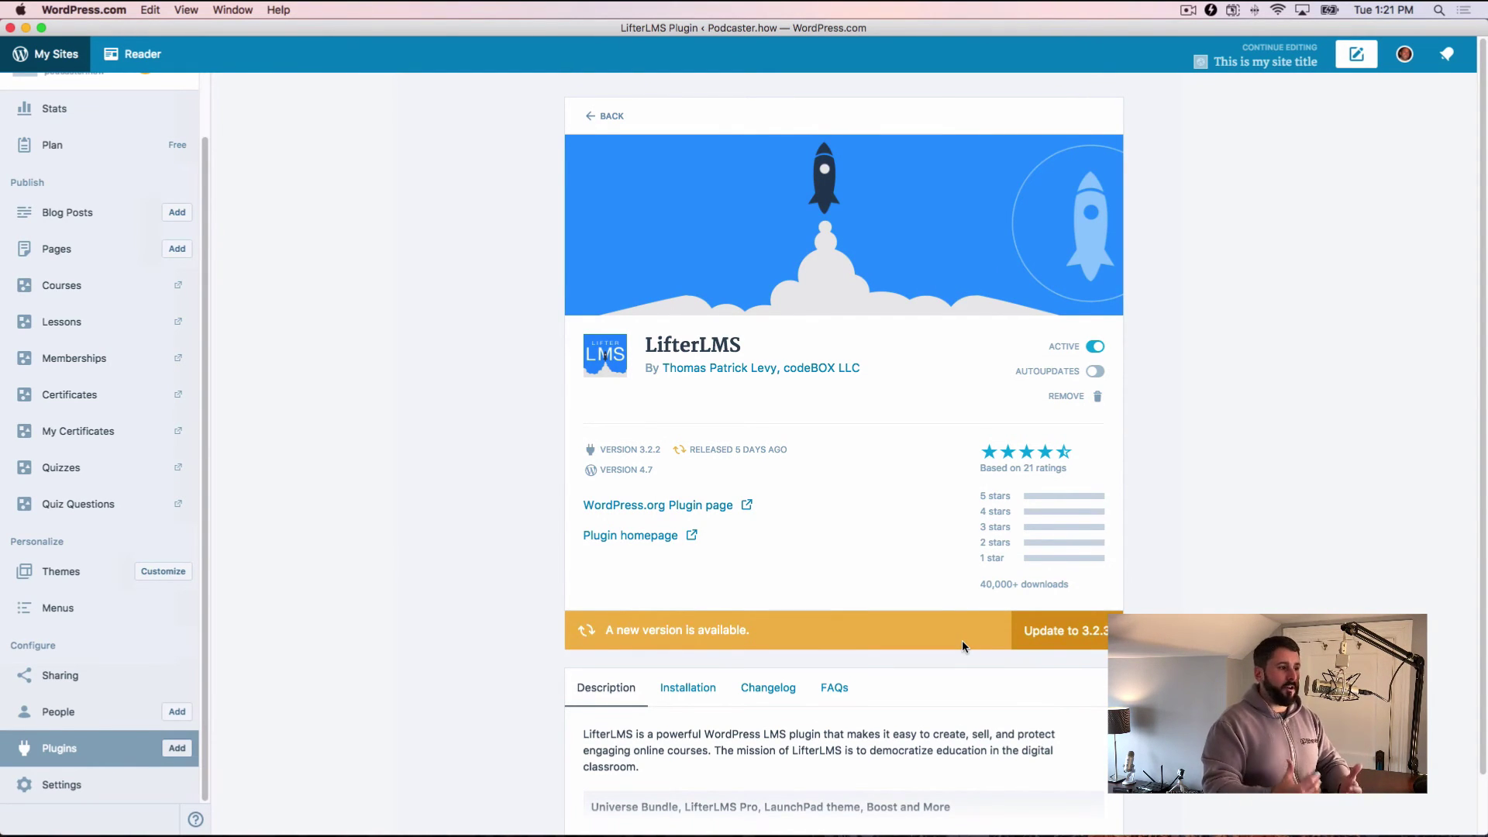
pyautogui.scroll(-2, 961, 640)
pyautogui.click(1078, 573)
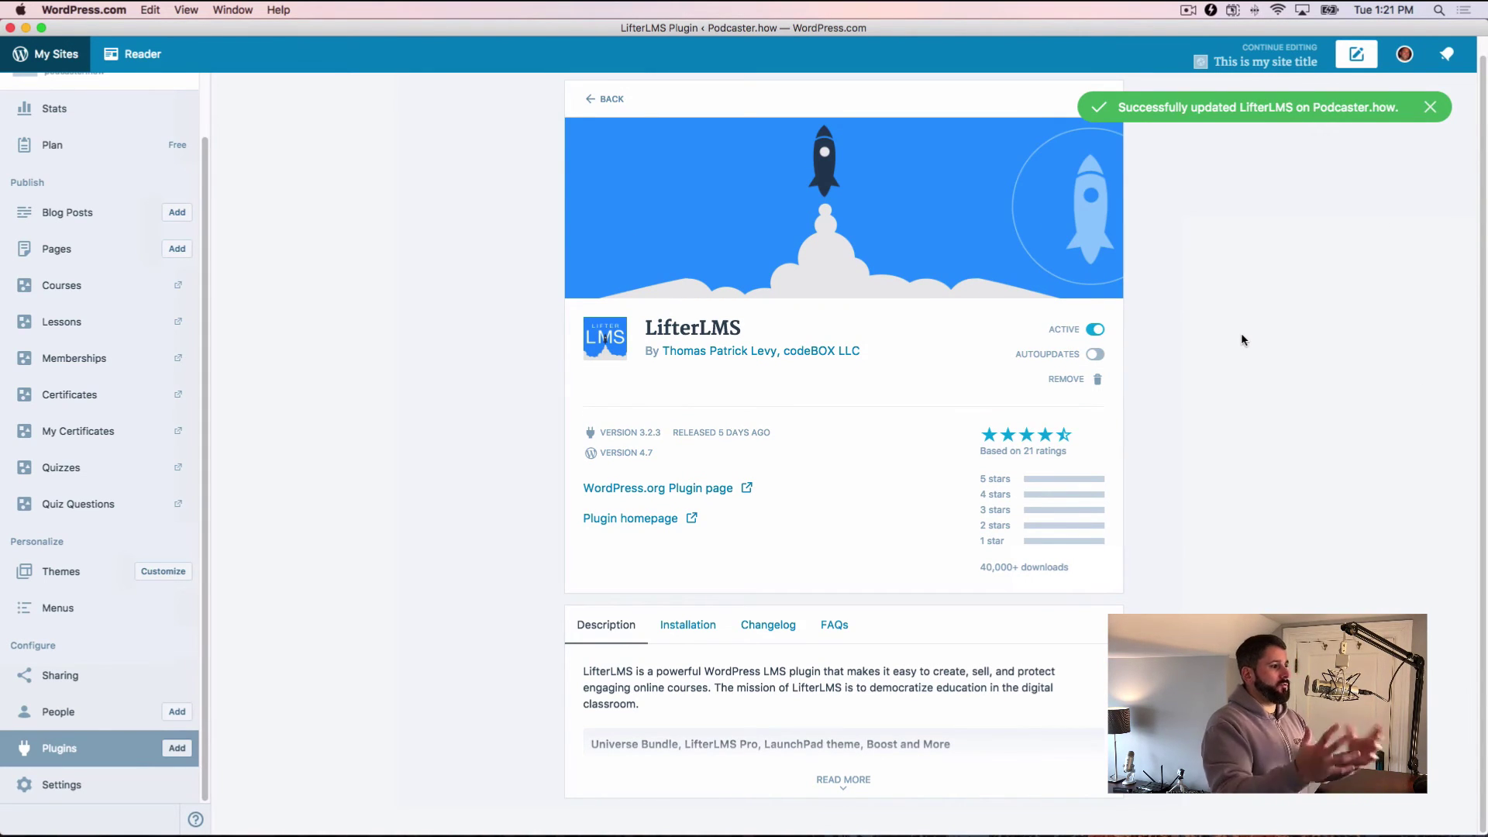
# Dismiss the update success notice and return to the plugin list, now with zero pending updates
pyautogui.click(1430, 113)
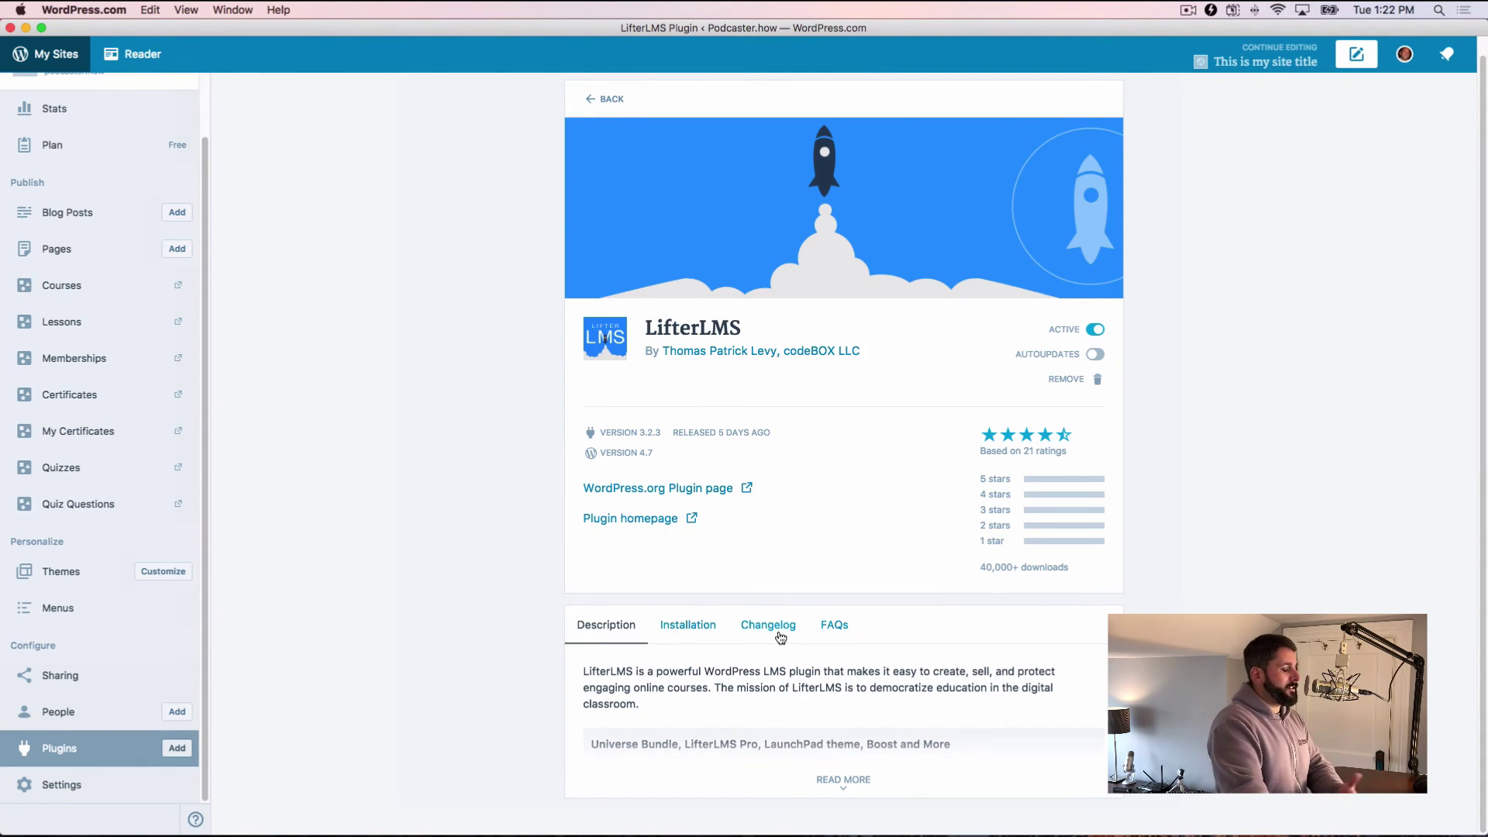
pyautogui.click(117, 741)
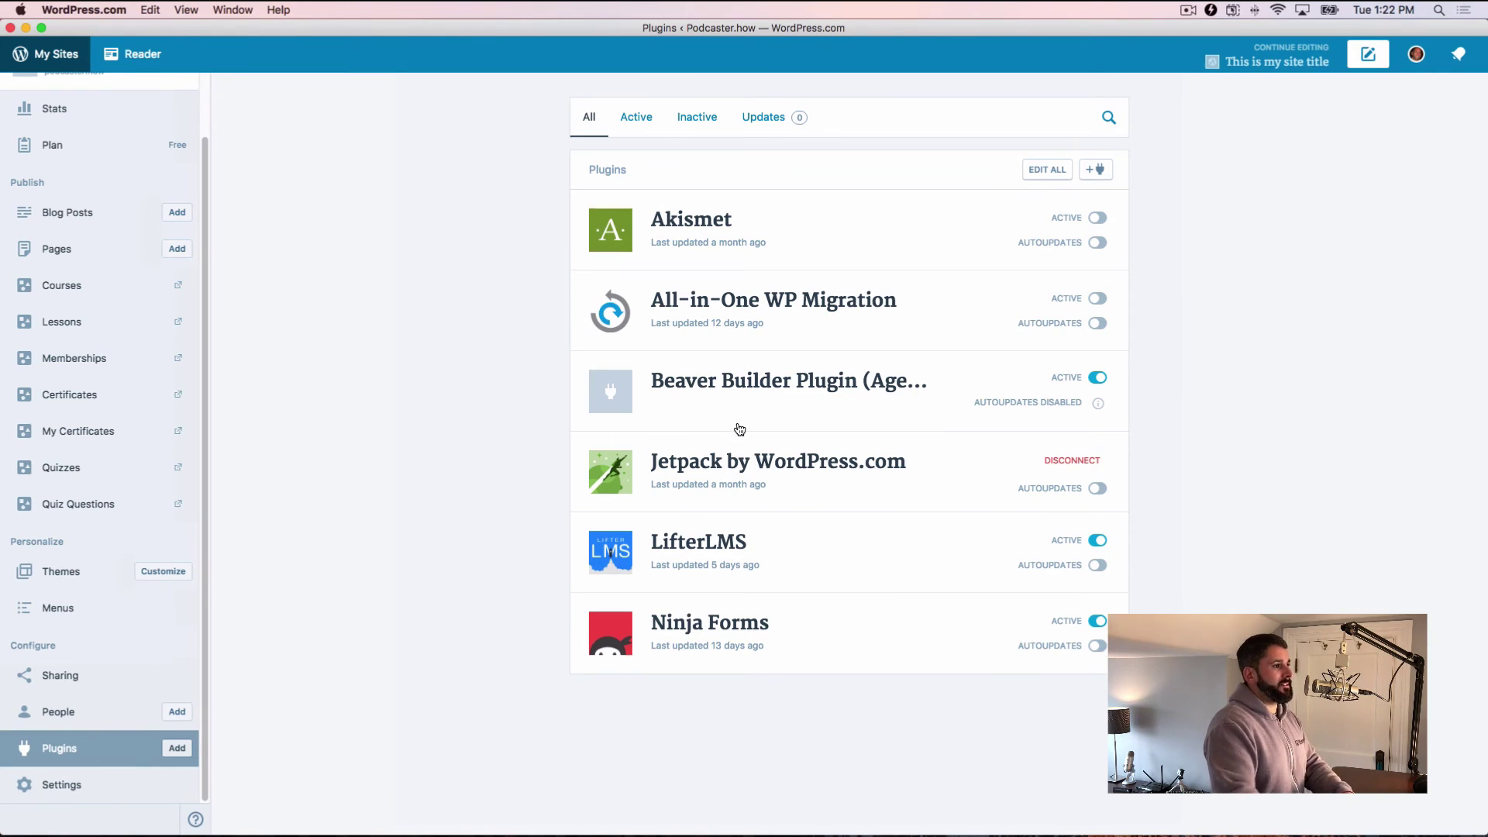
# Search 'wordpress se' to find Yoast SEO, install it, and open the site's General settings
pyautogui.click(1094, 172)
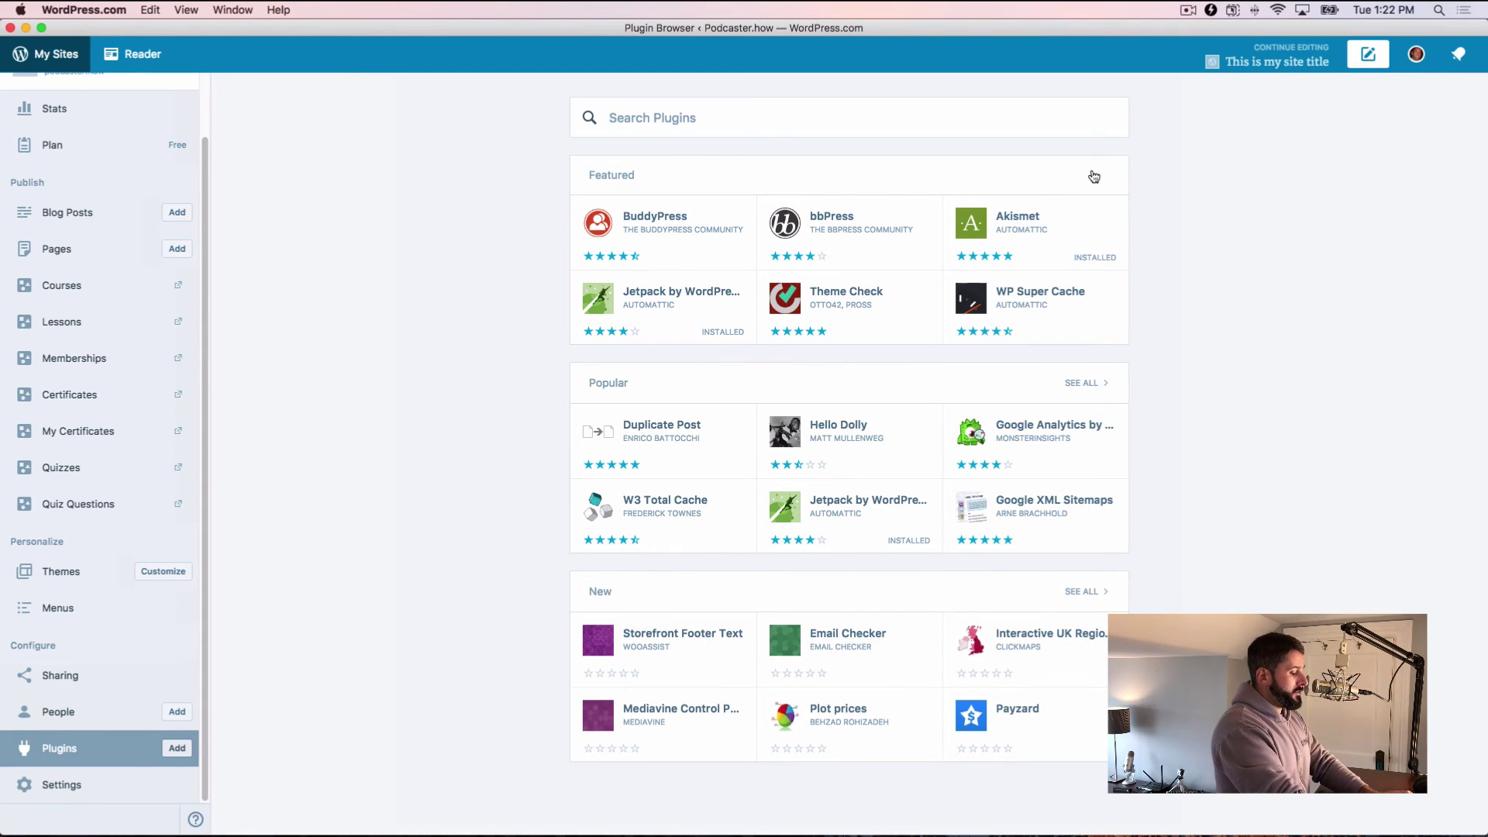
pyautogui.write('yoast')
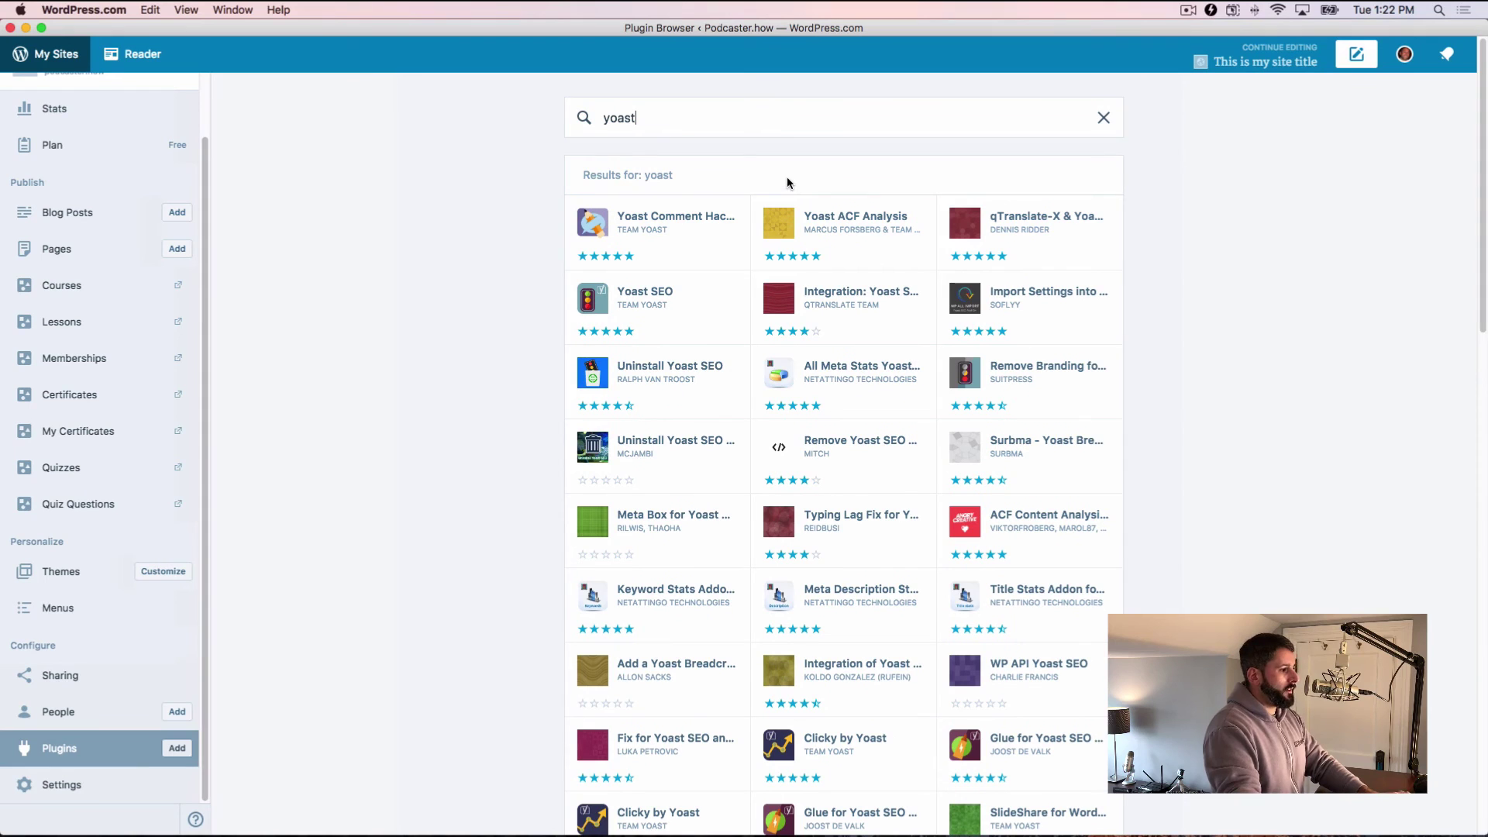
pyautogui.press('BackSpace')
pyautogui.press('BackSpace')
pyautogui.press('BackSpace')
pyautogui.press('BackSpace')
pyautogui.press('BackSpace')
pyautogui.write('wordpres')
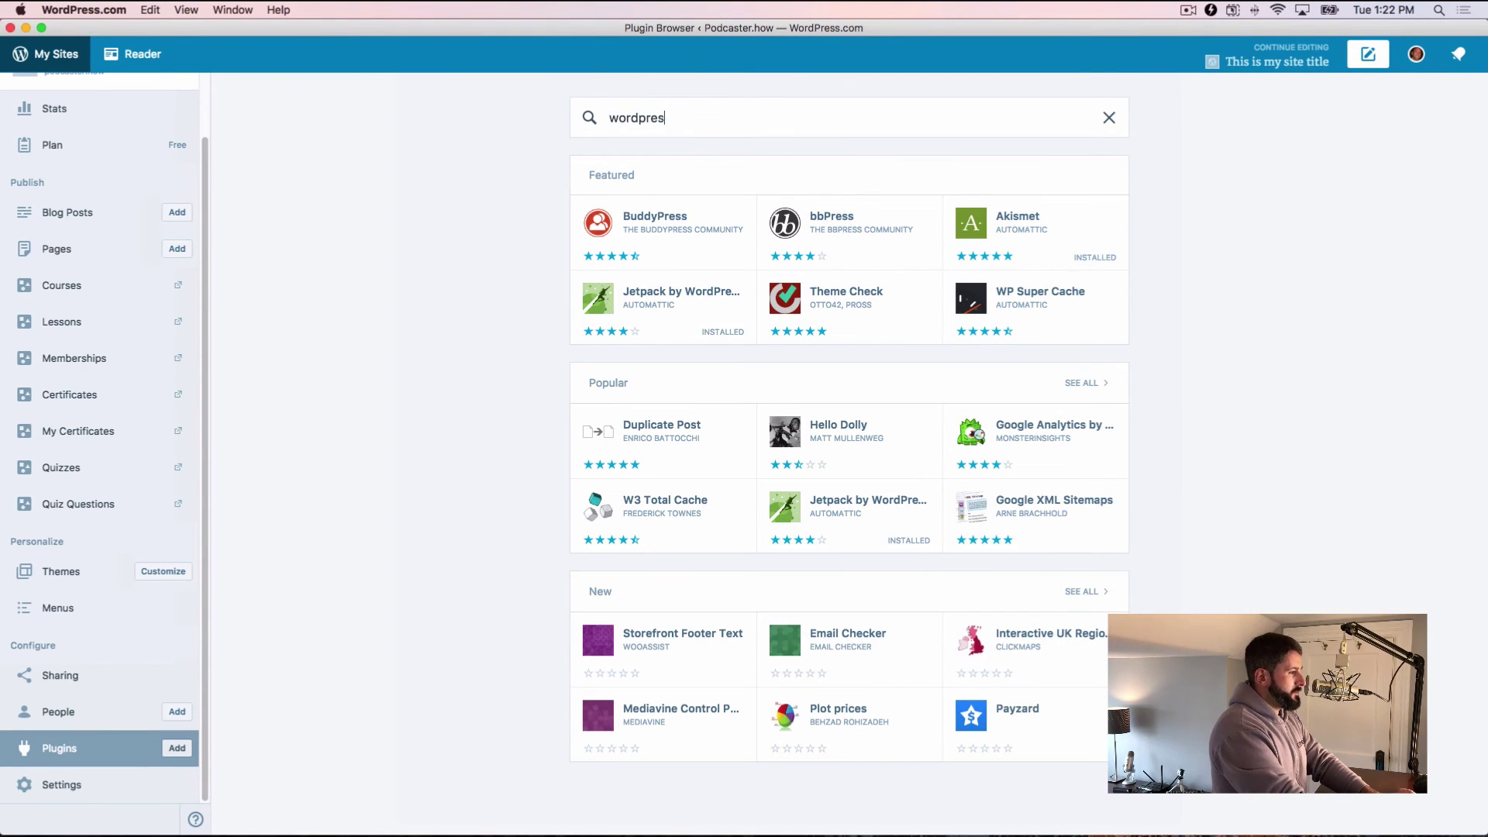
pyautogui.write('s seo')
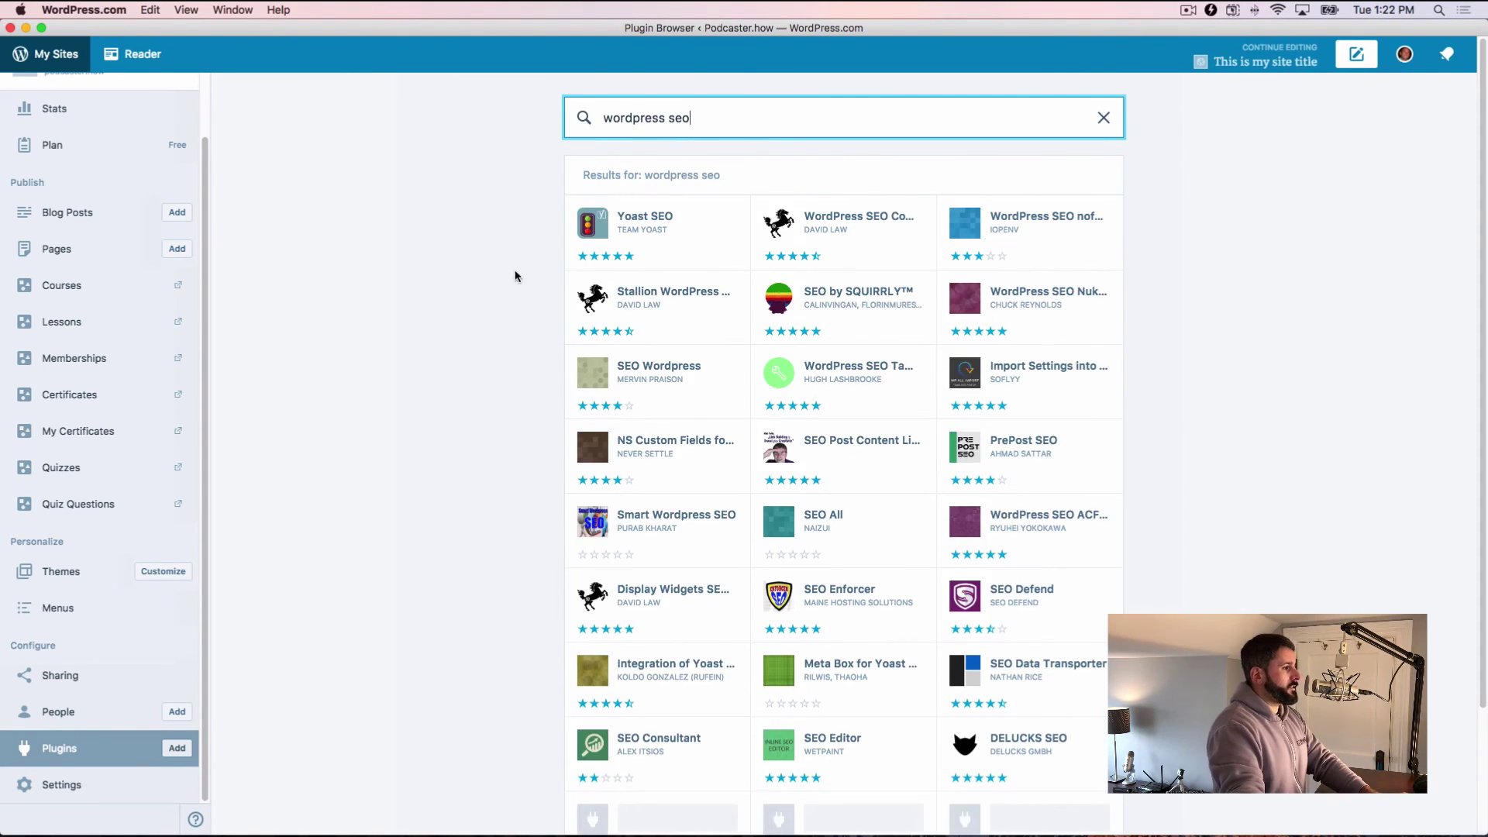
pyautogui.click(655, 226)
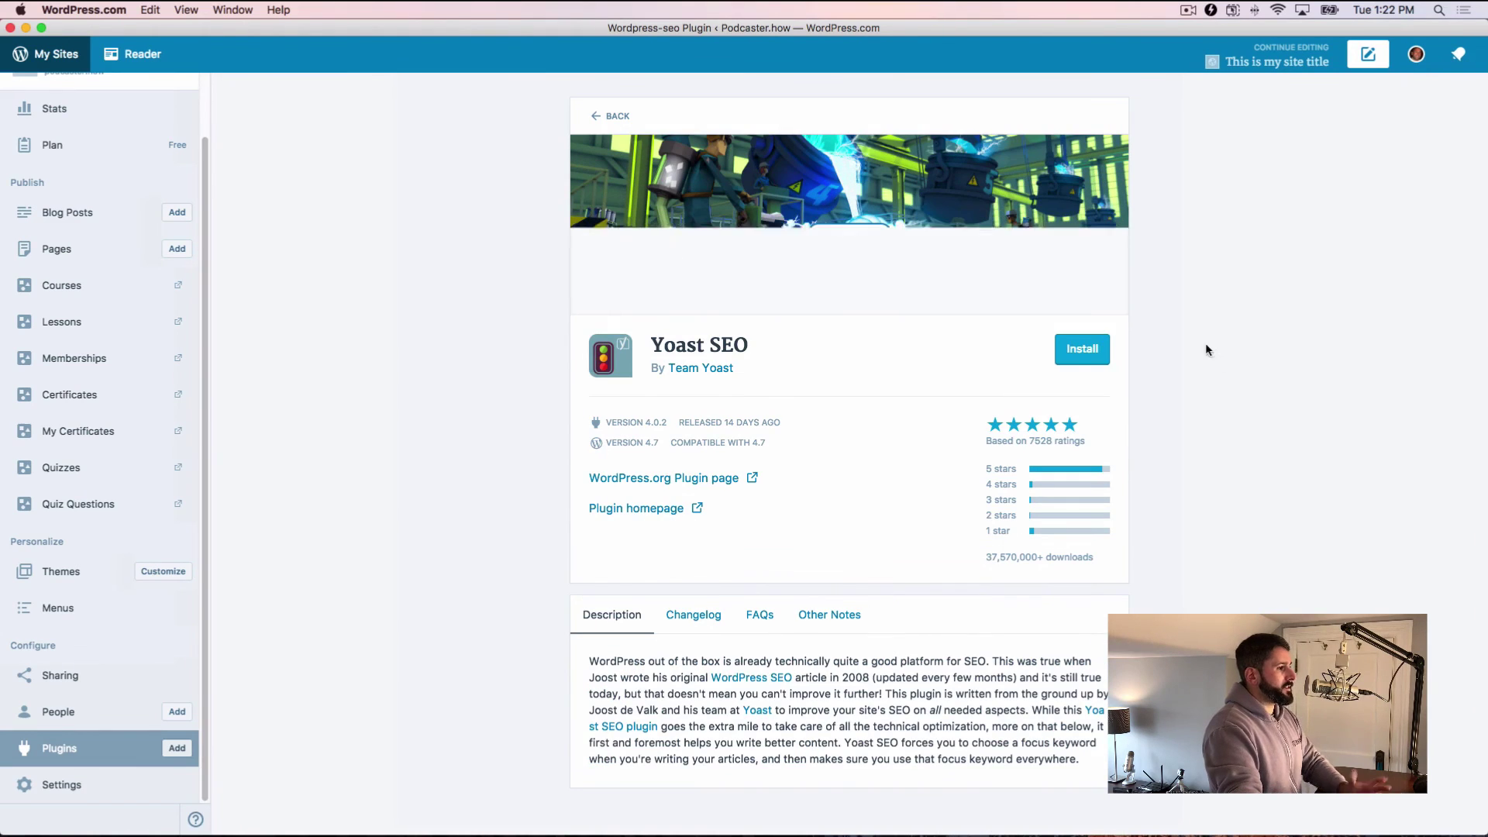
pyautogui.click(1077, 348)
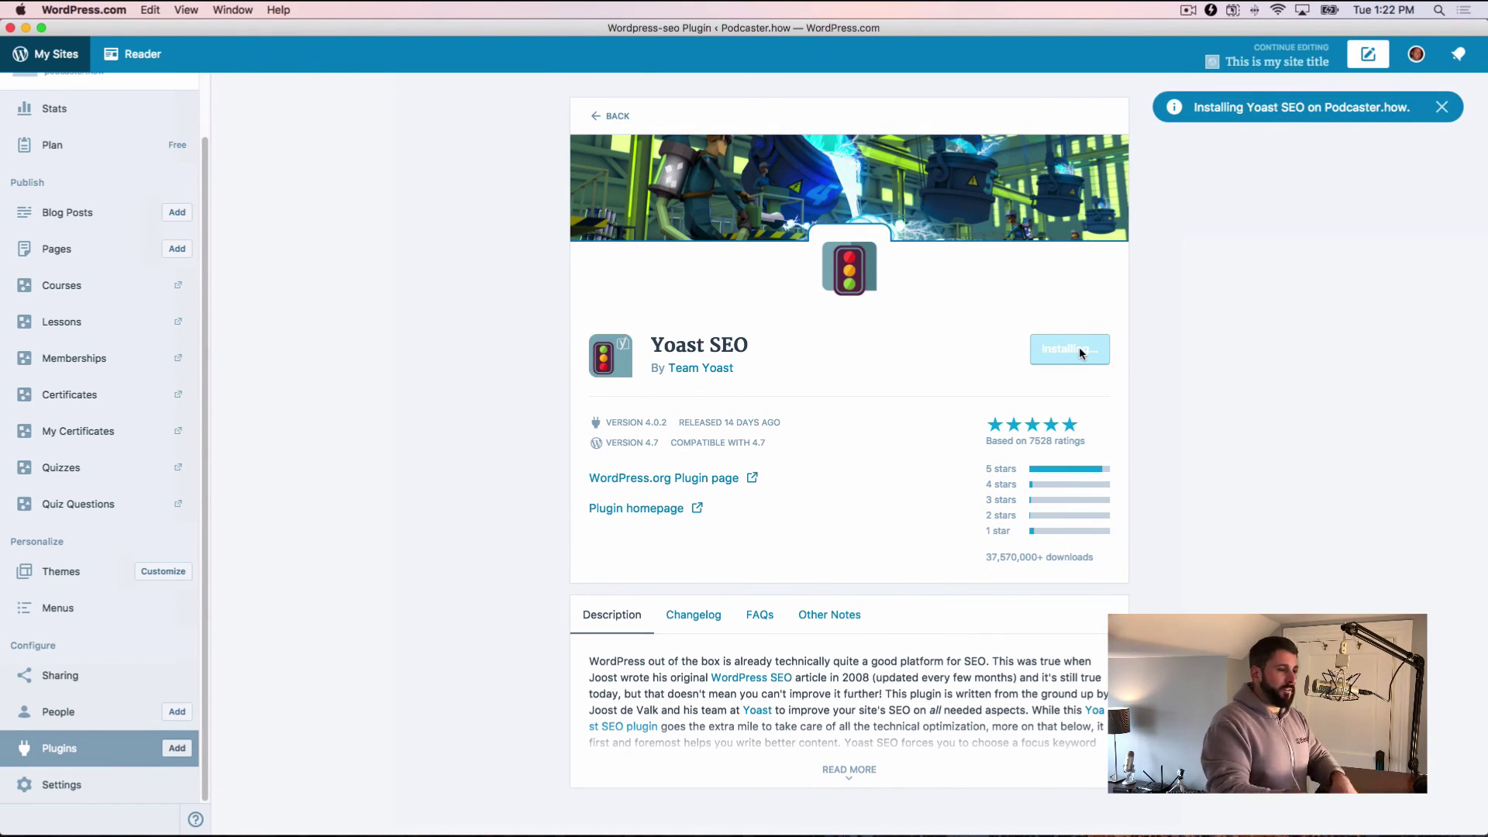
pyautogui.click(84, 784)
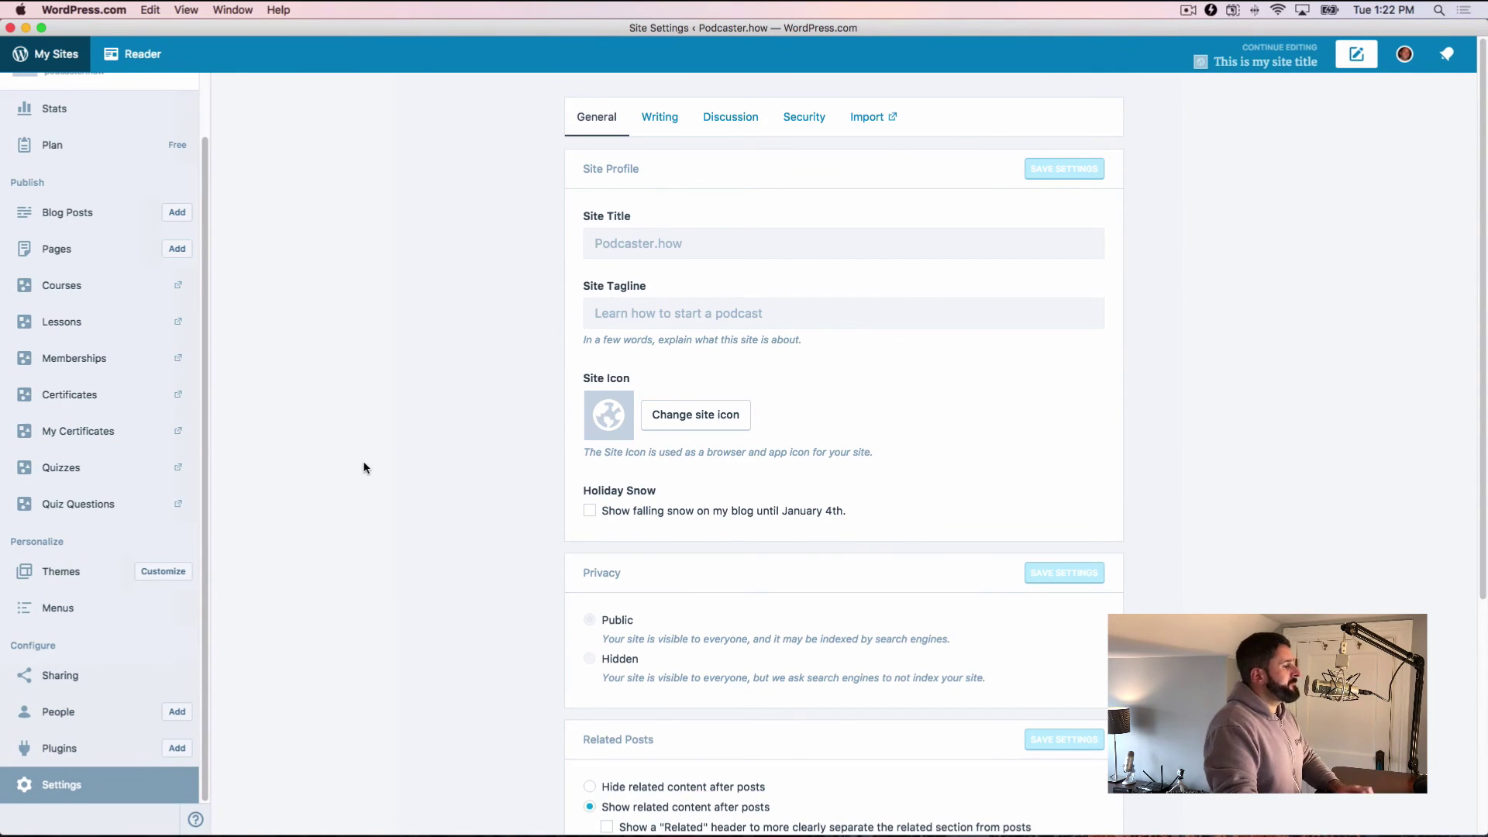
# Scroll through General settings, then view the Writing and Discussion settings tabs
pyautogui.scroll(-5, 594, 298)
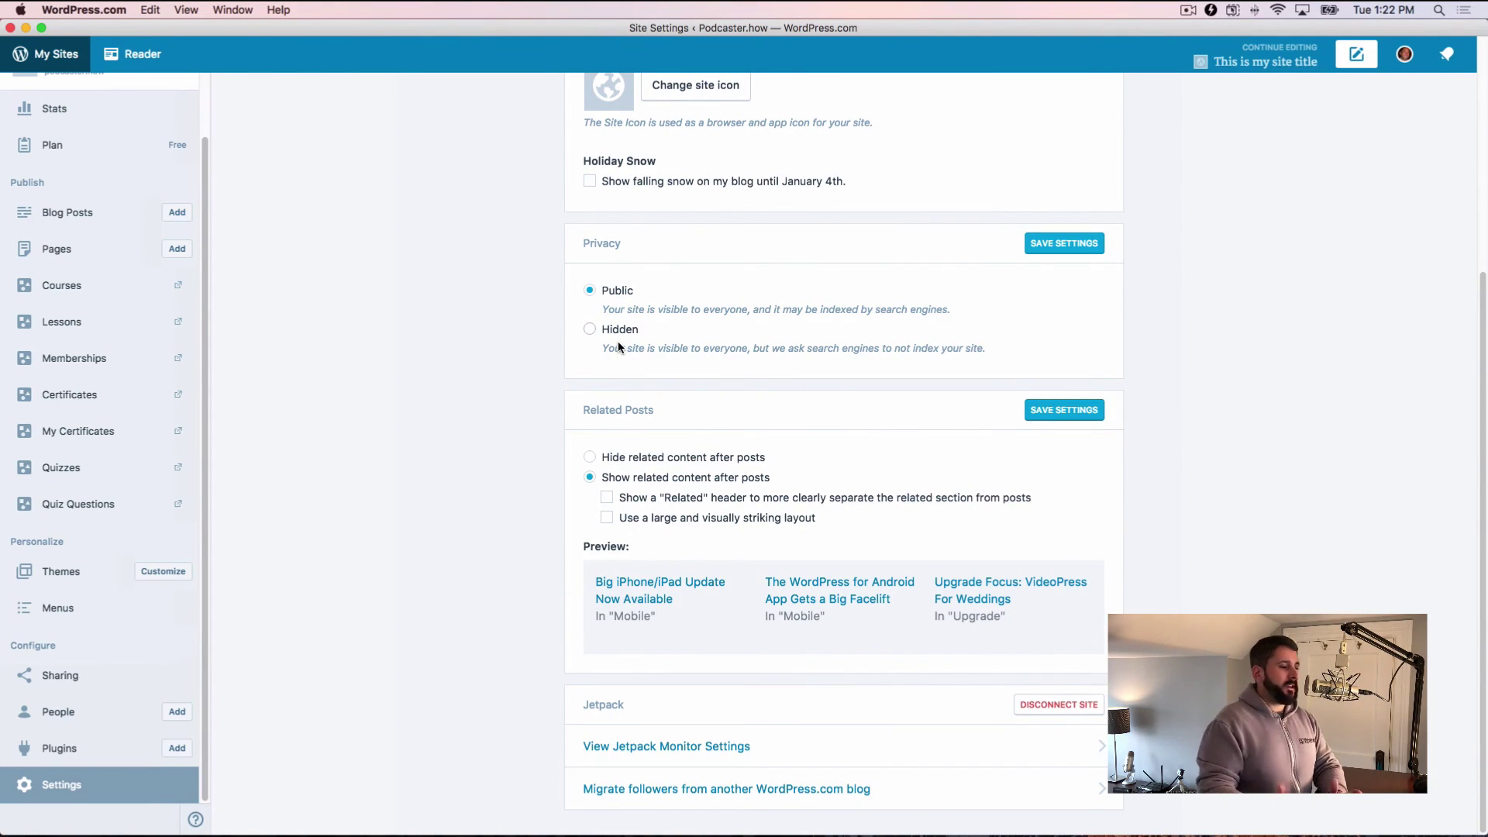
pyautogui.scroll(5, 617, 346)
pyautogui.scroll(-5, 678, 648)
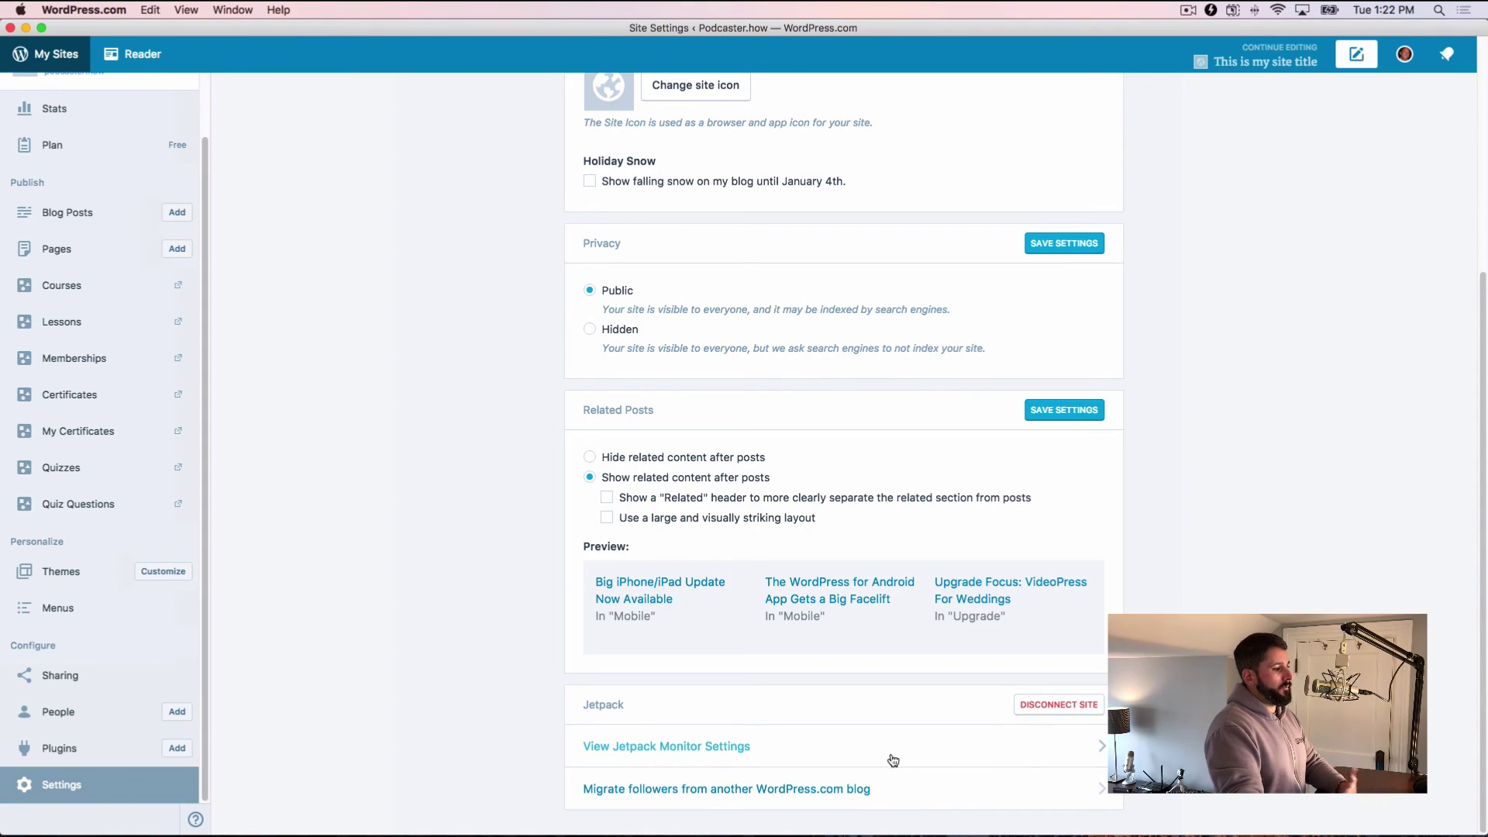
pyautogui.scroll(5, 801, 490)
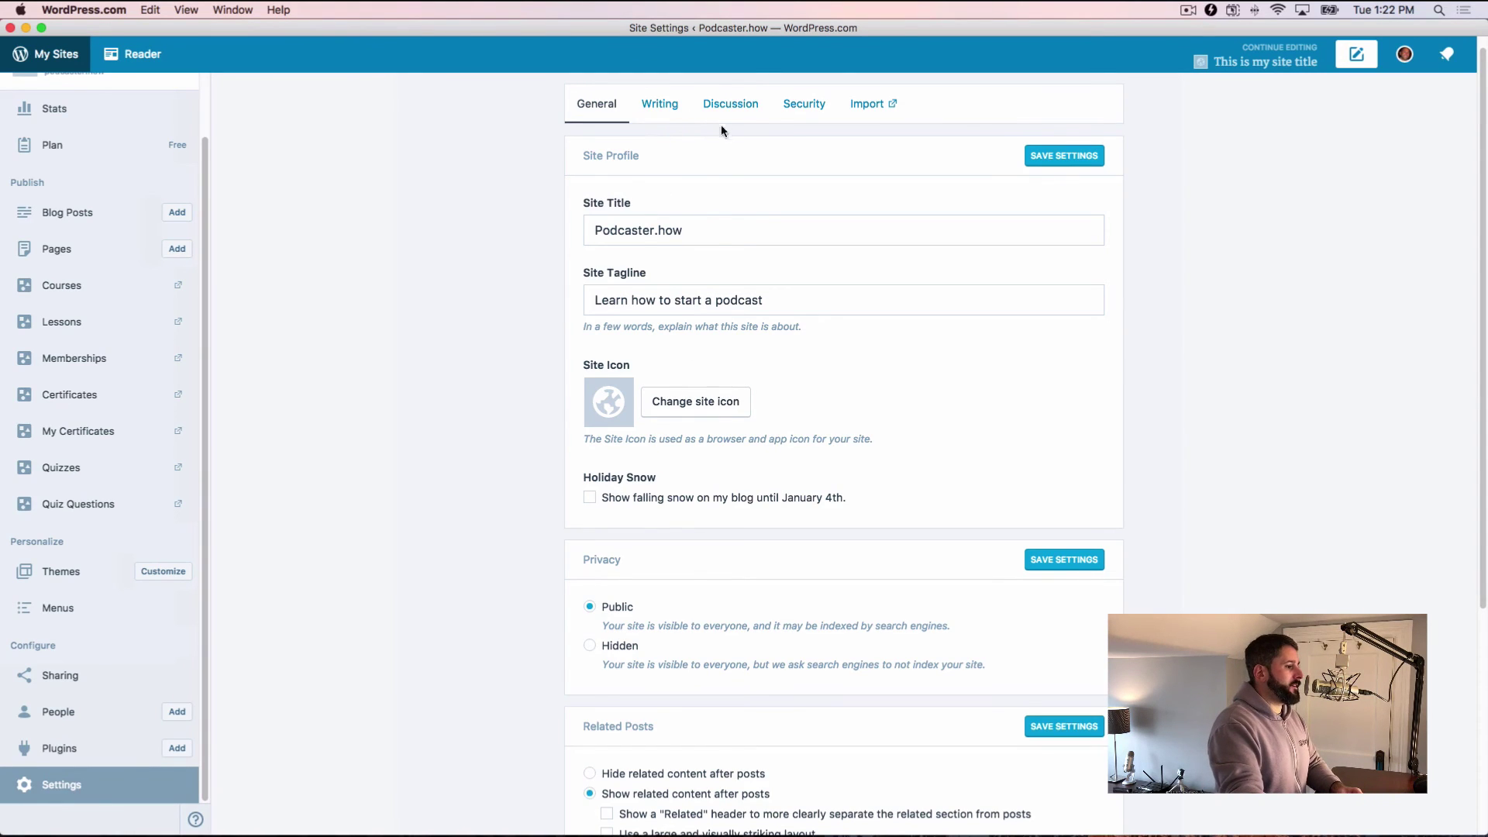
pyautogui.click(667, 114)
pyautogui.click(725, 123)
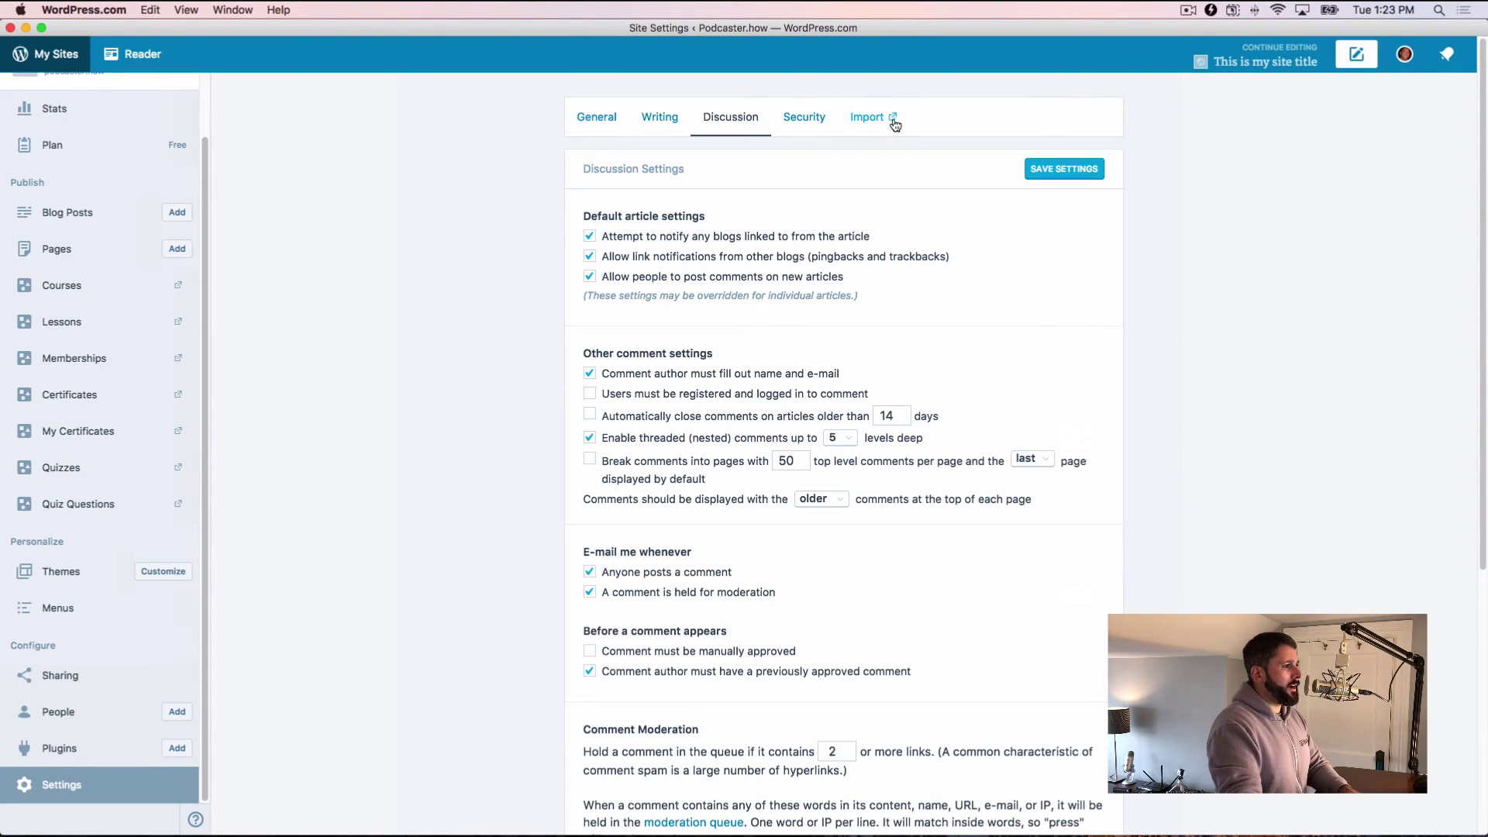
# Open the Import page in Chrome, close its duplicate tab, and bring the app's Discussion settings forward
pyautogui.click(895, 124)
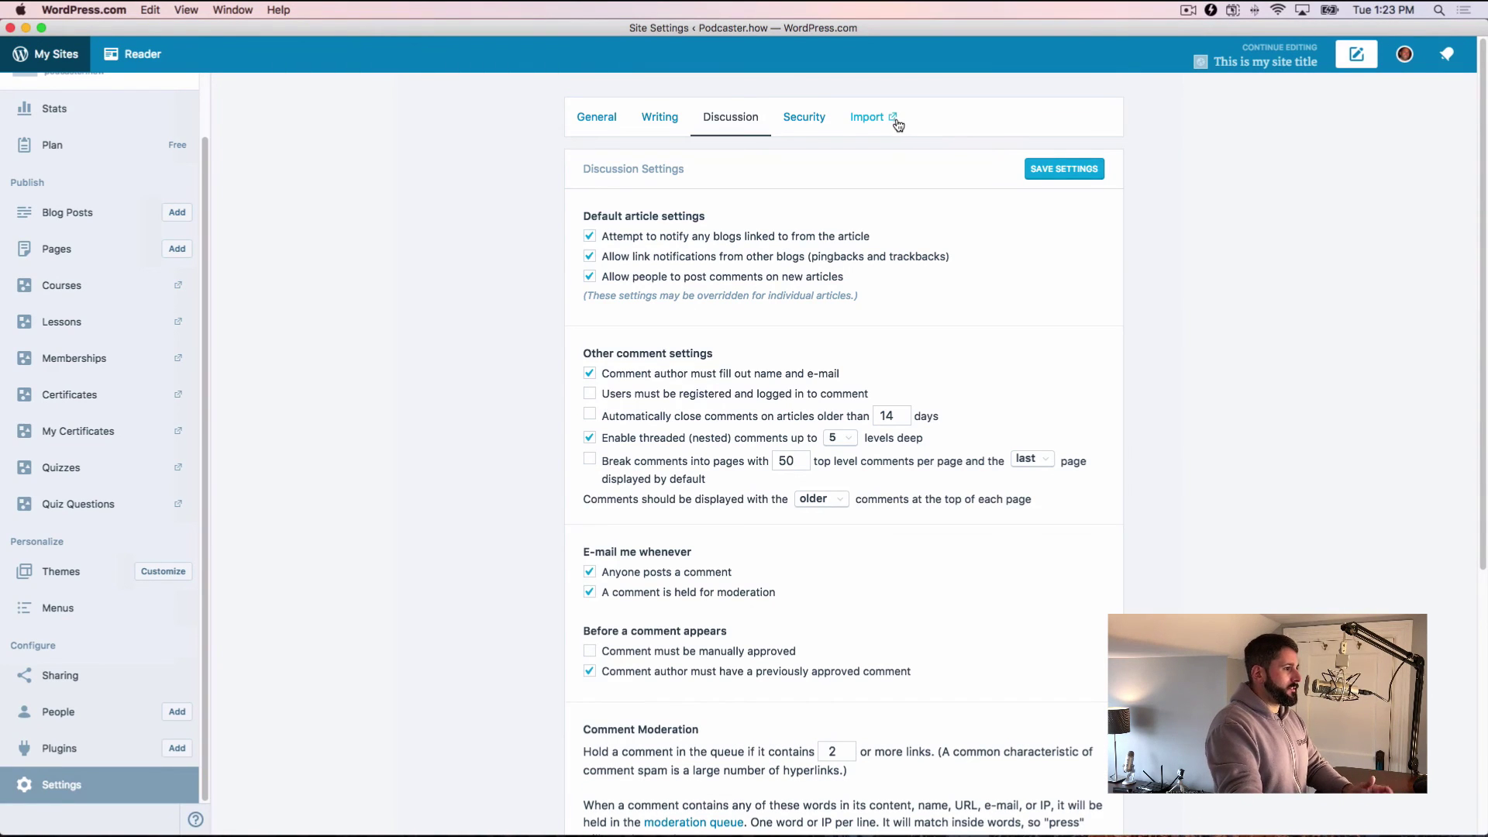
pyautogui.click(896, 123)
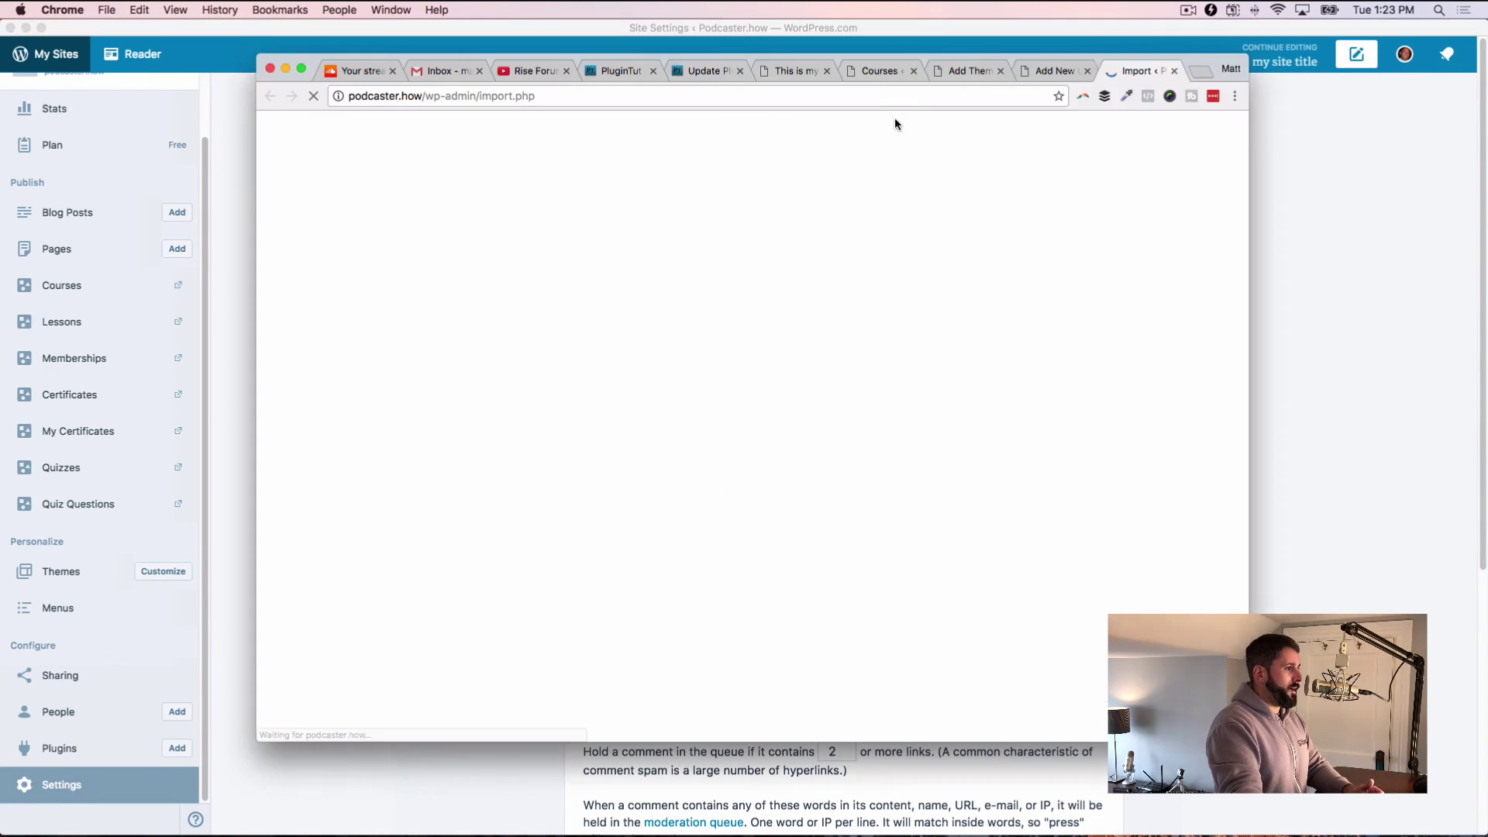
pyautogui.click(1094, 70)
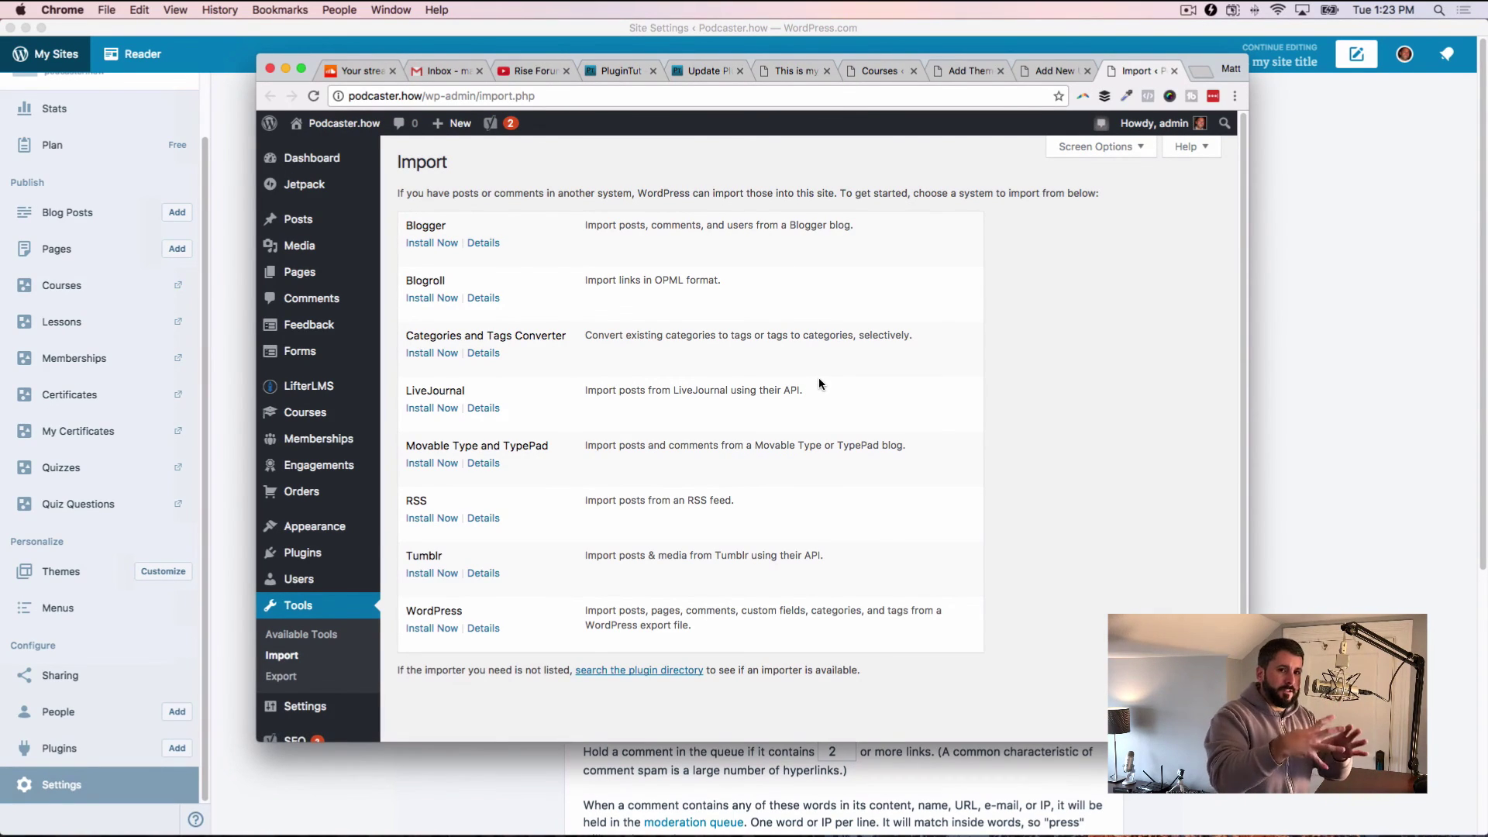
pyautogui.click(1310, 231)
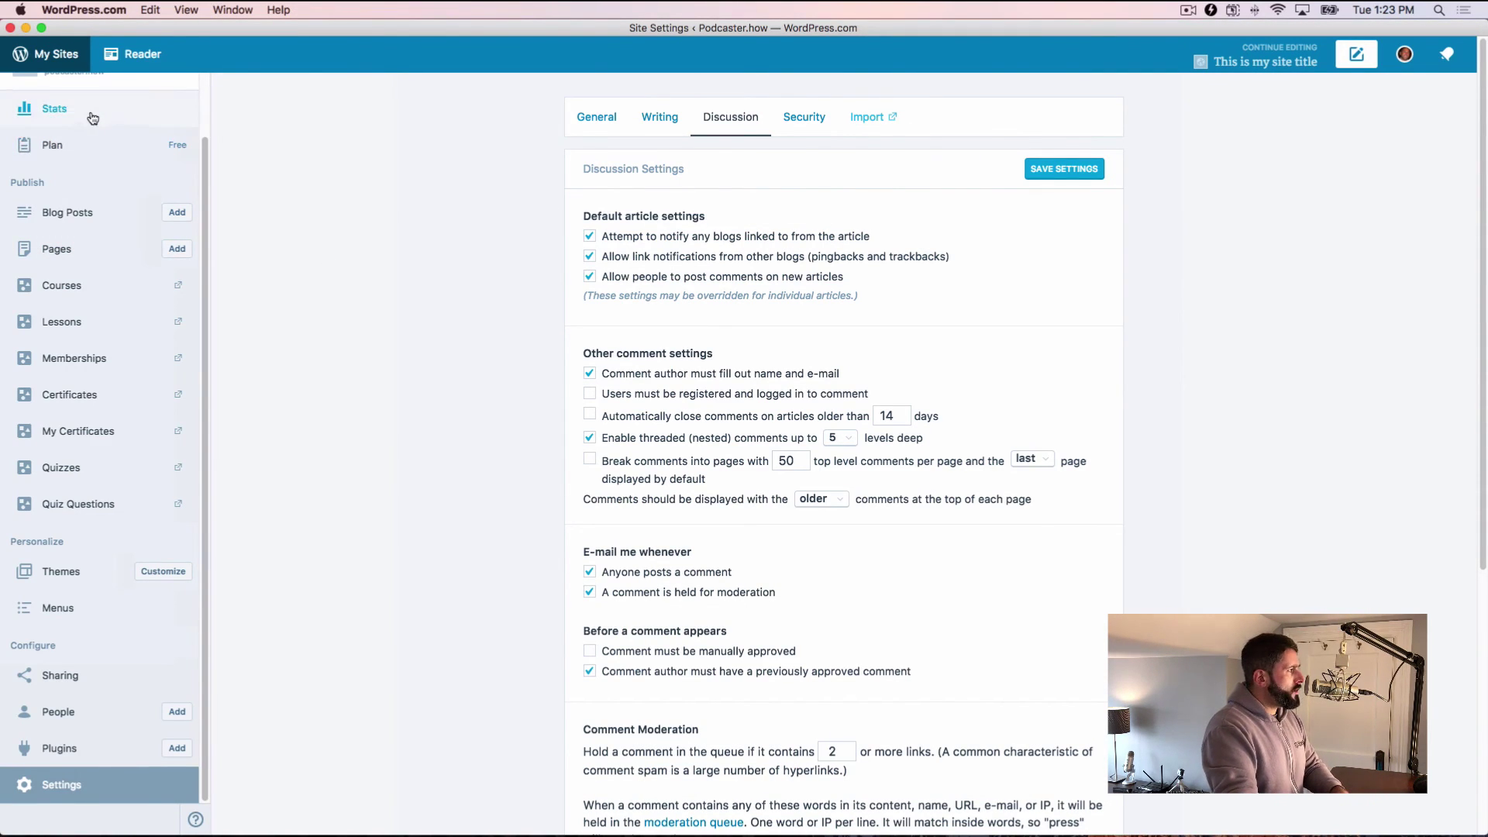
pyautogui.scroll(2, 186, 179)
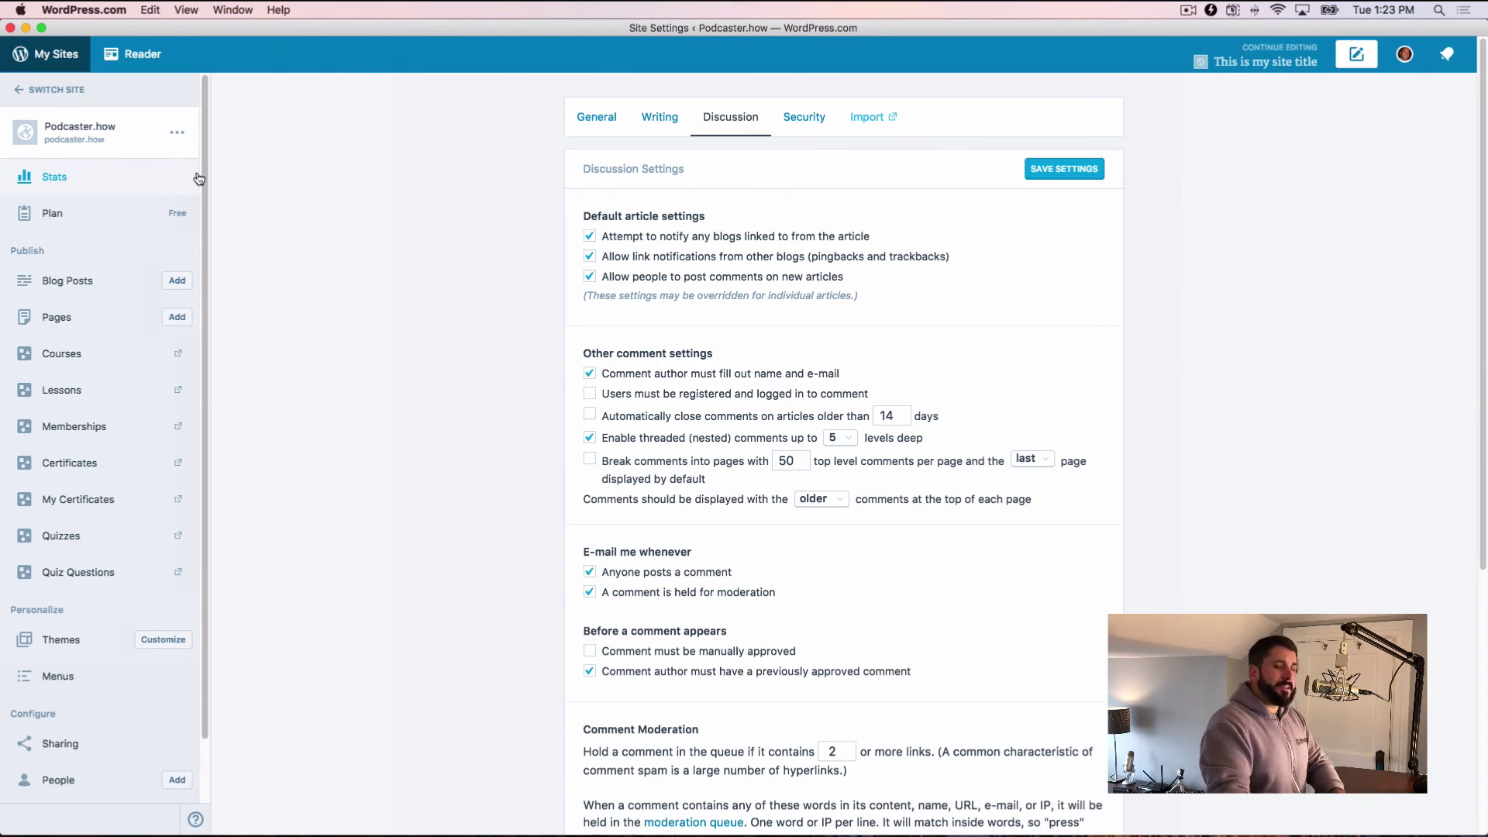